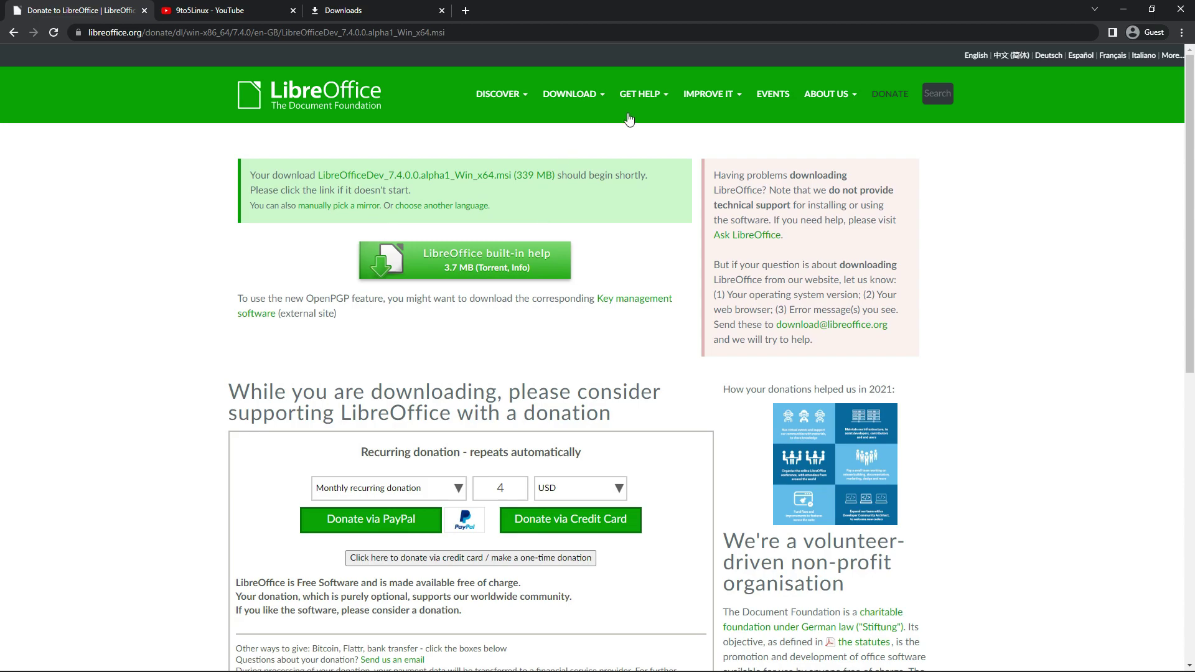
Open the Release Notes page on the LibreOffice website to read about the current branches.
left_click(602, 101)
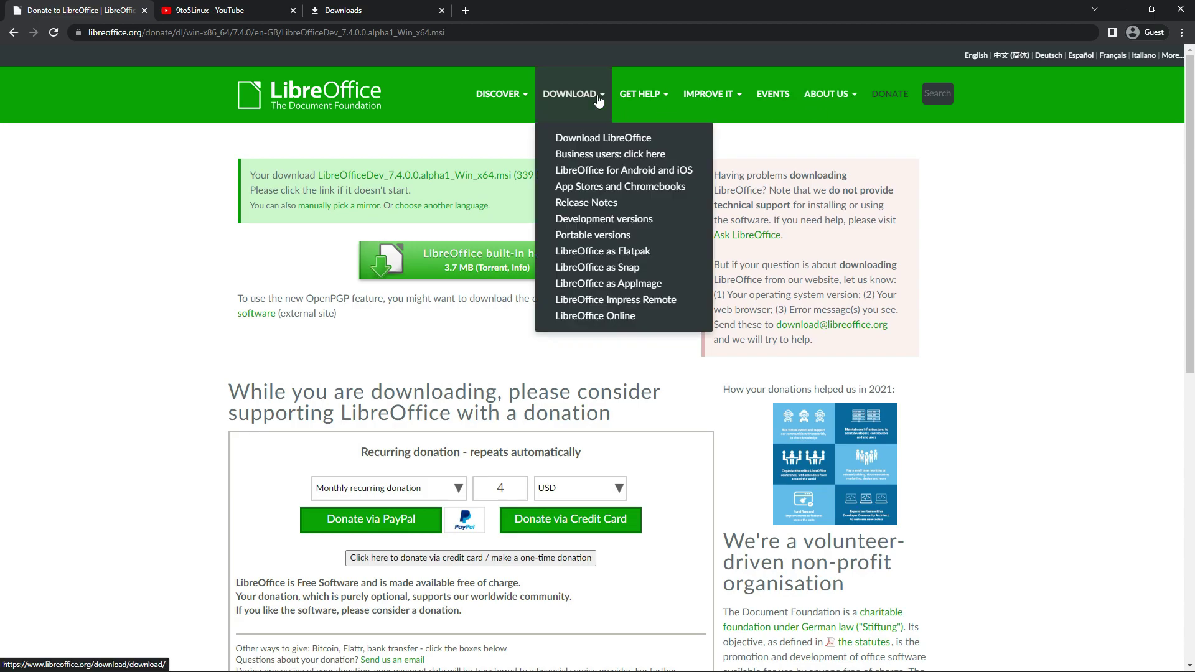
left_click(570, 201)
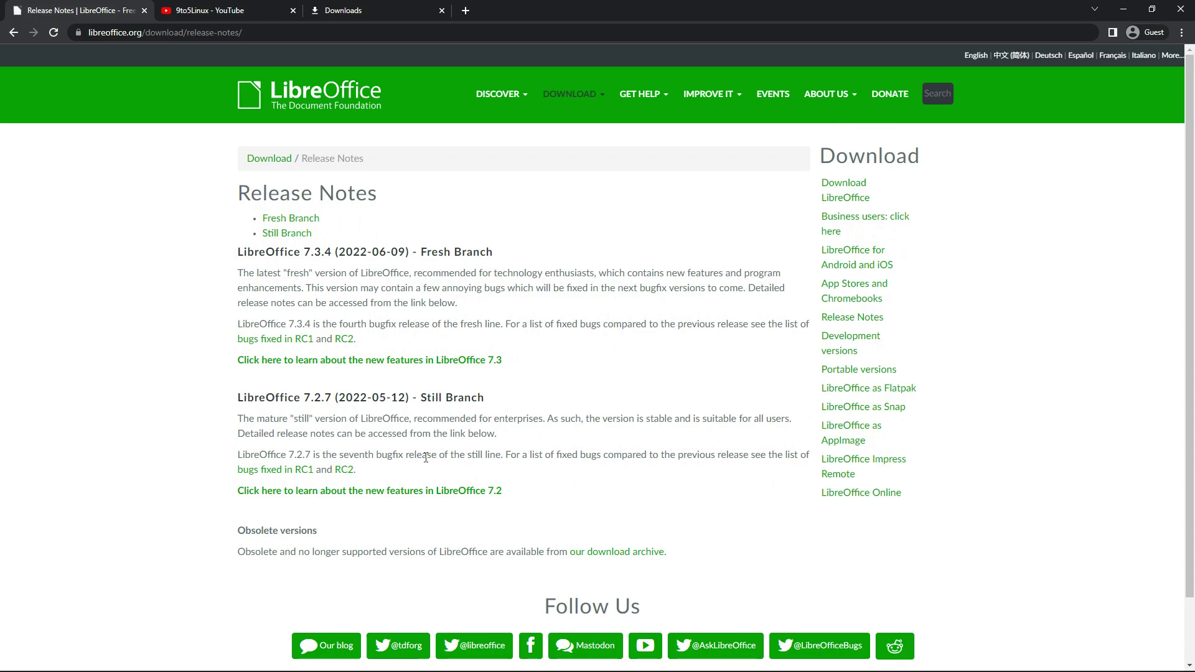
Launch the downloaded LibreOfficeDev_7.4.0.0.alpha1_Win_x64.msi installer and minimise the browser.
left_click(360, 11)
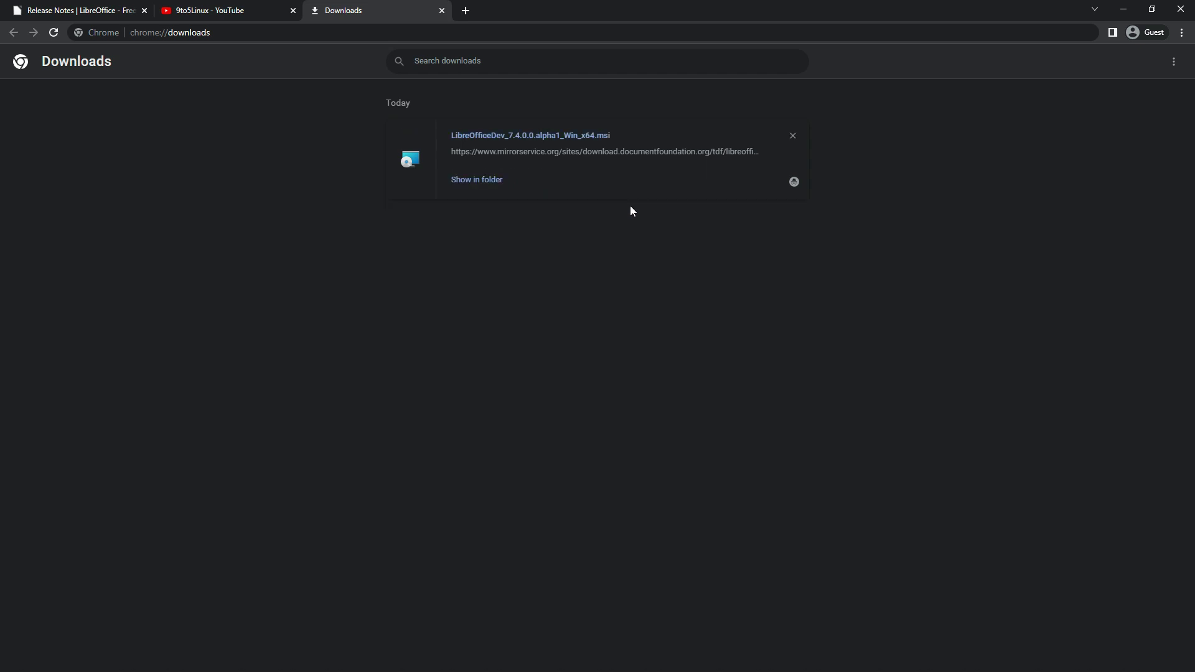
left_click(591, 140)
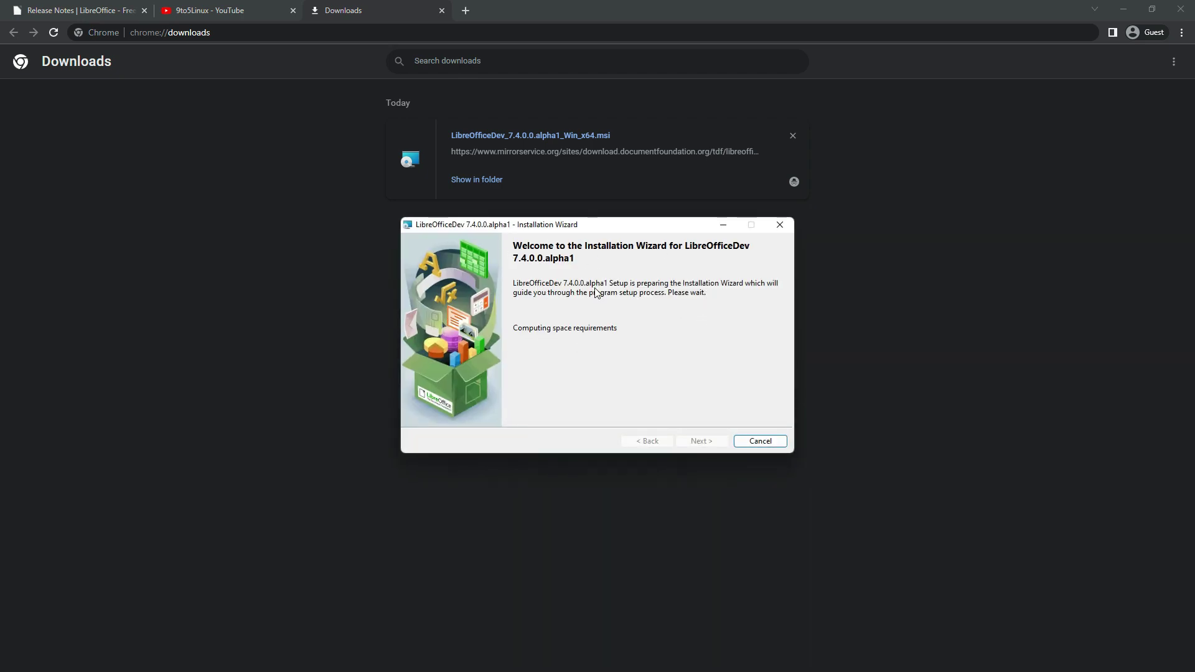
left_click(1115, 11)
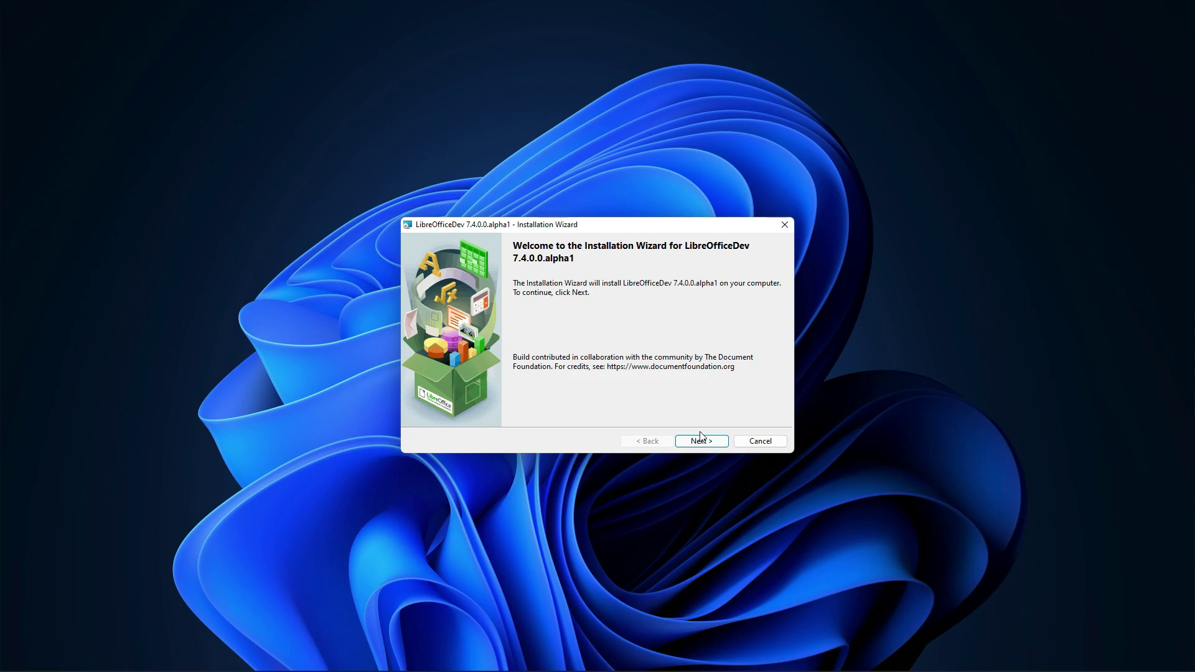
Install LibreOfficeDev 7.4.0.0.alpha1 with the Typical setup type and finish the installation wizard.
left_click(700, 439)
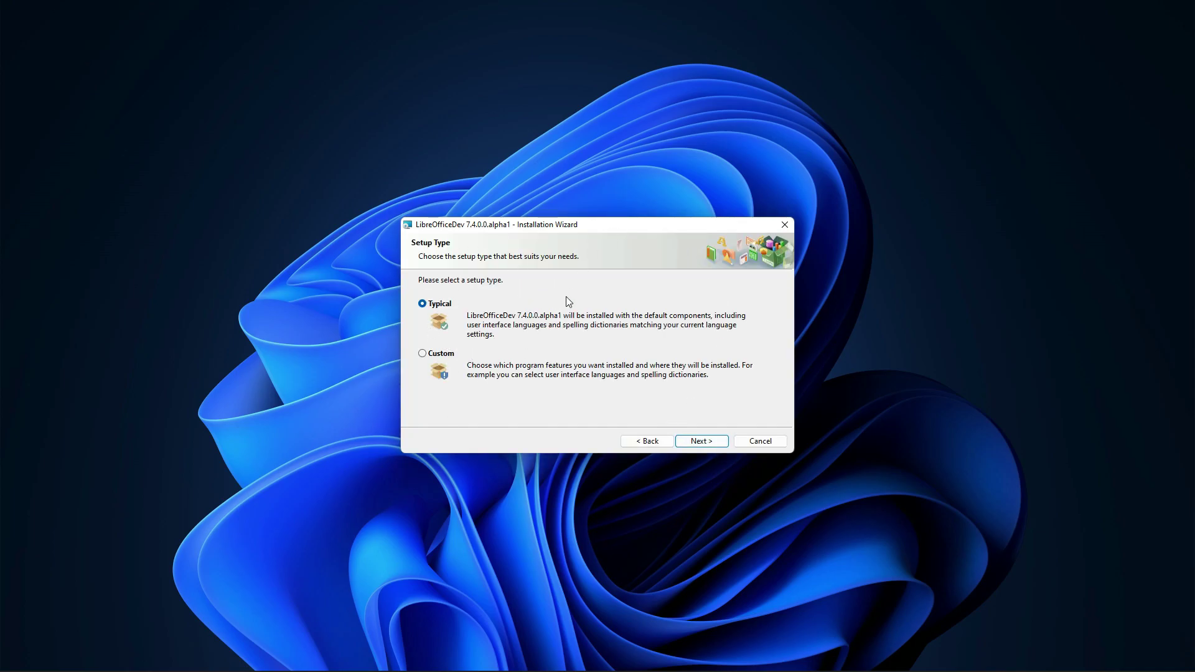
left_click(701, 440)
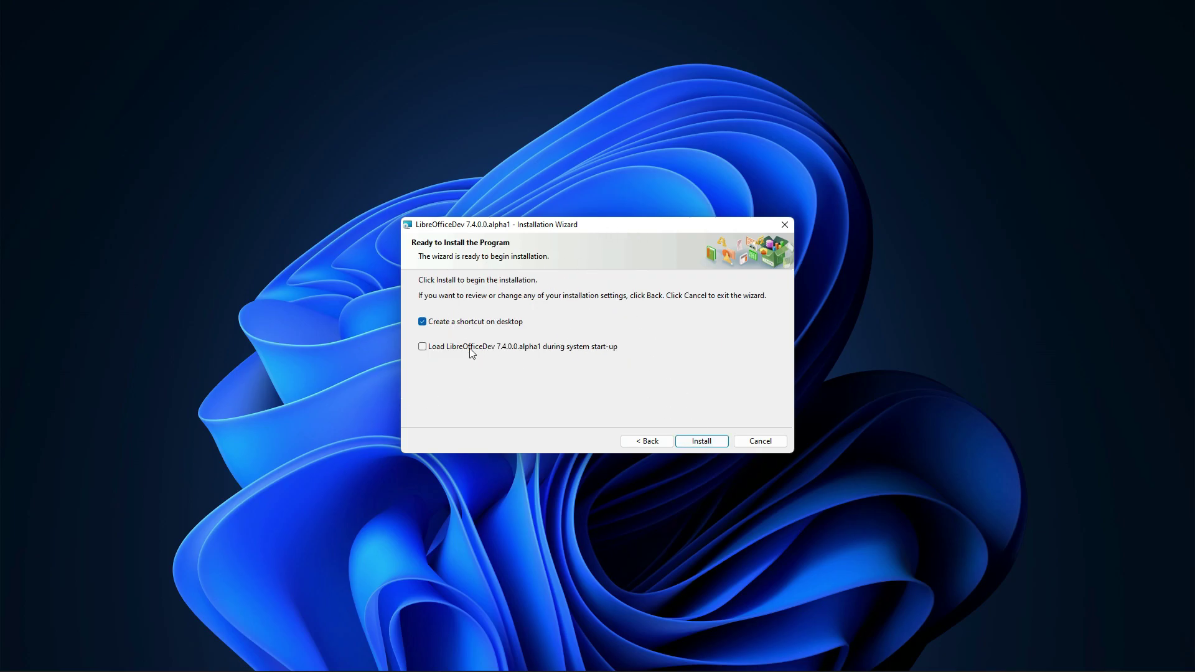
left_click(496, 327)
left_click(714, 442)
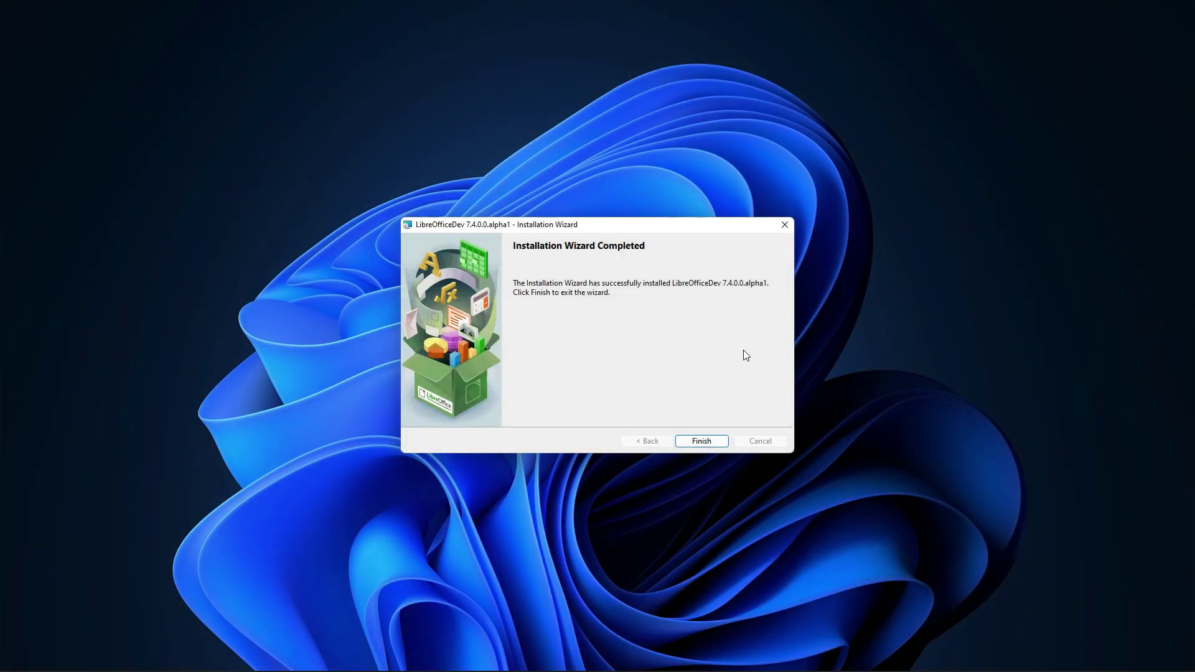
left_click(702, 441)
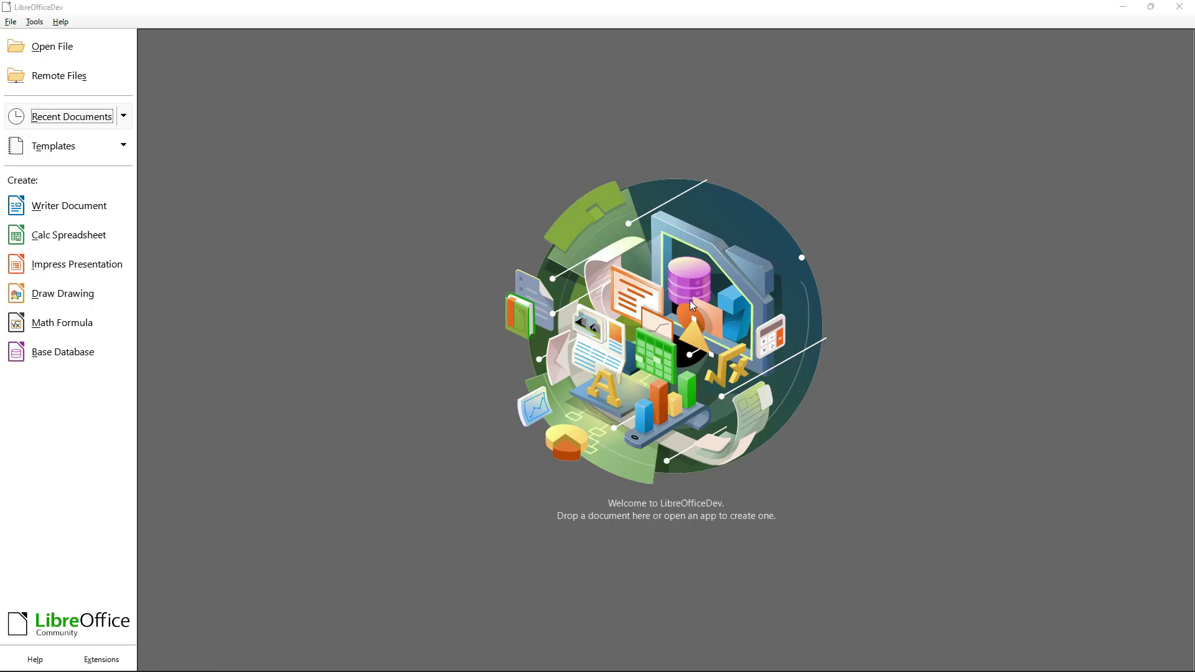
Check the version information in the About LibreOfficeDev dialog, then close it.
left_click(60, 21)
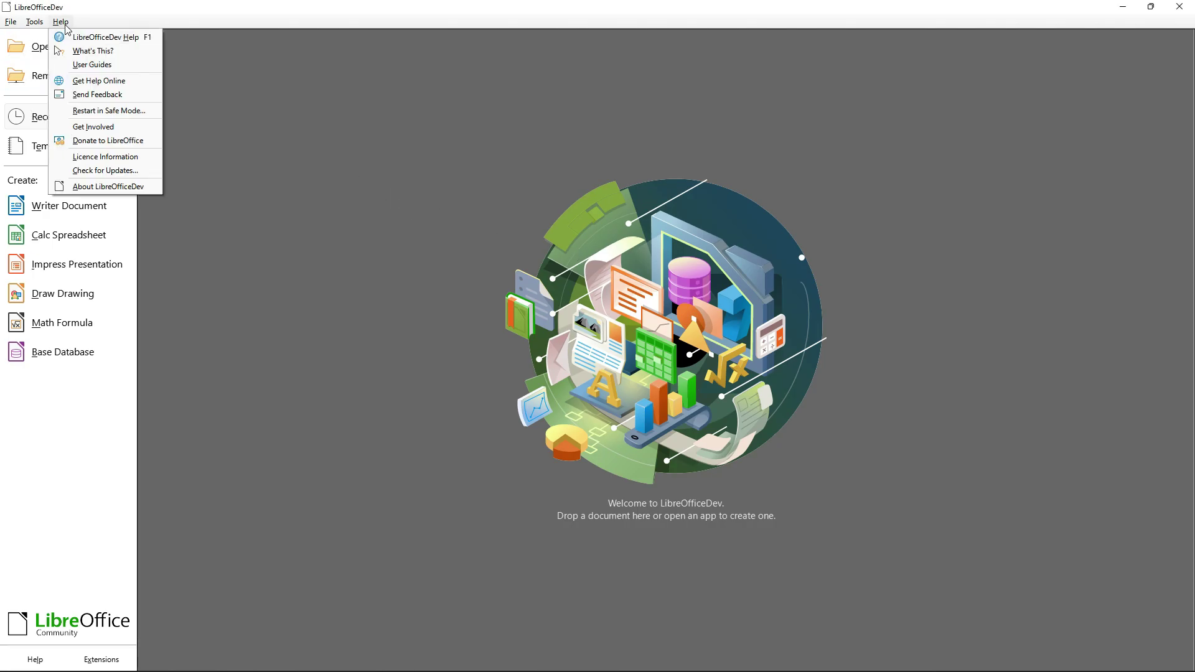
left_click(121, 185)
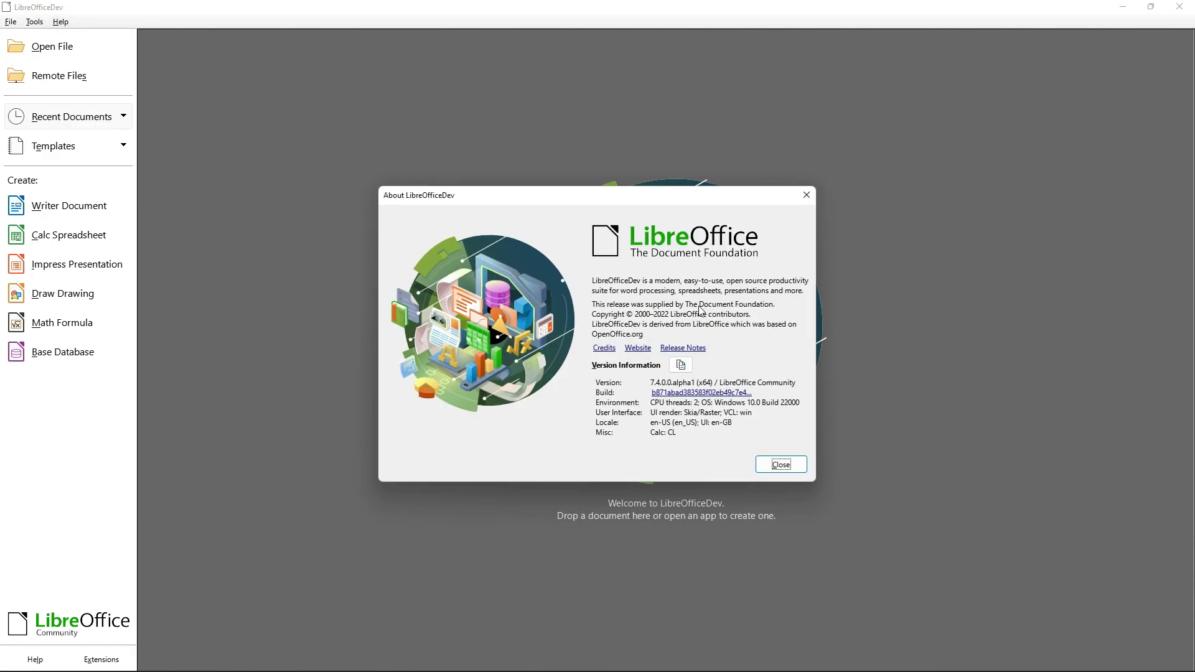
left_click(779, 465)
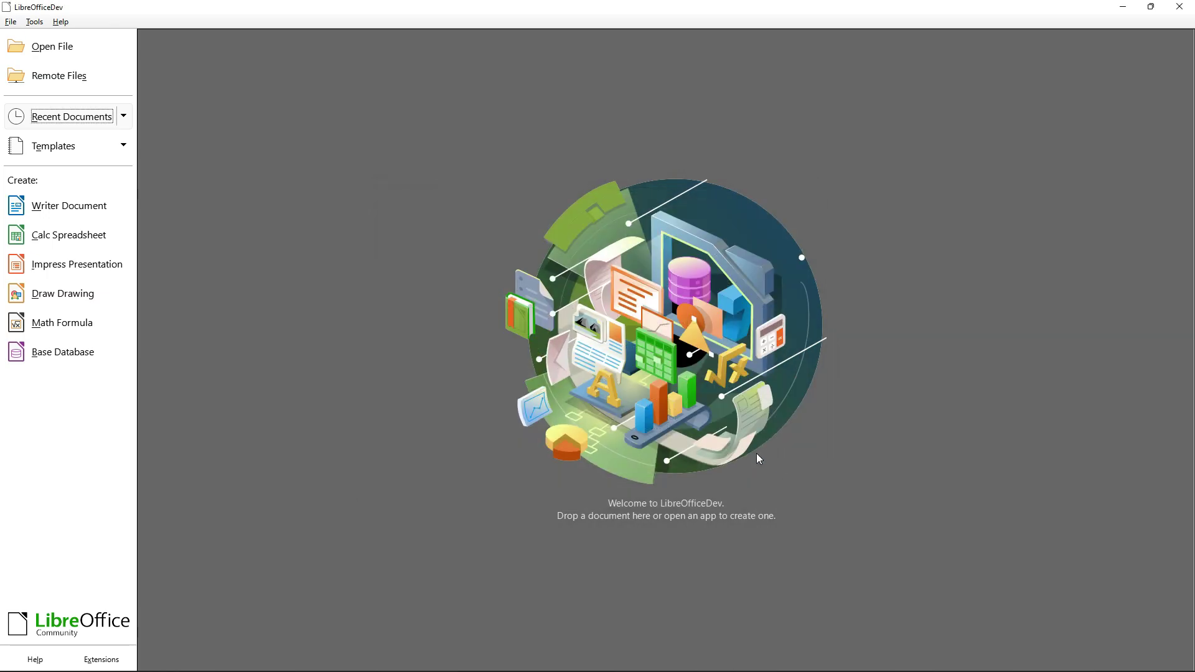
Open the LibreOfficeDev options and review the General, View, Print, Paths, Fonts and Security settings.
left_click(34, 23)
left_click(61, 79)
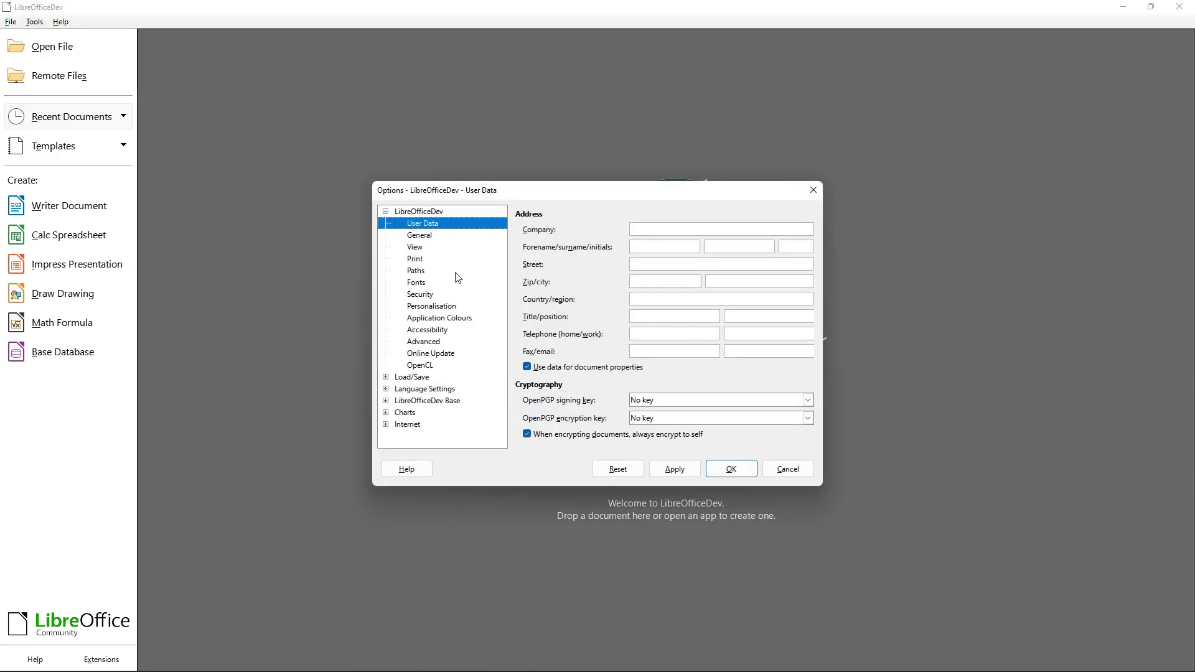
left_click(425, 237)
left_click(425, 248)
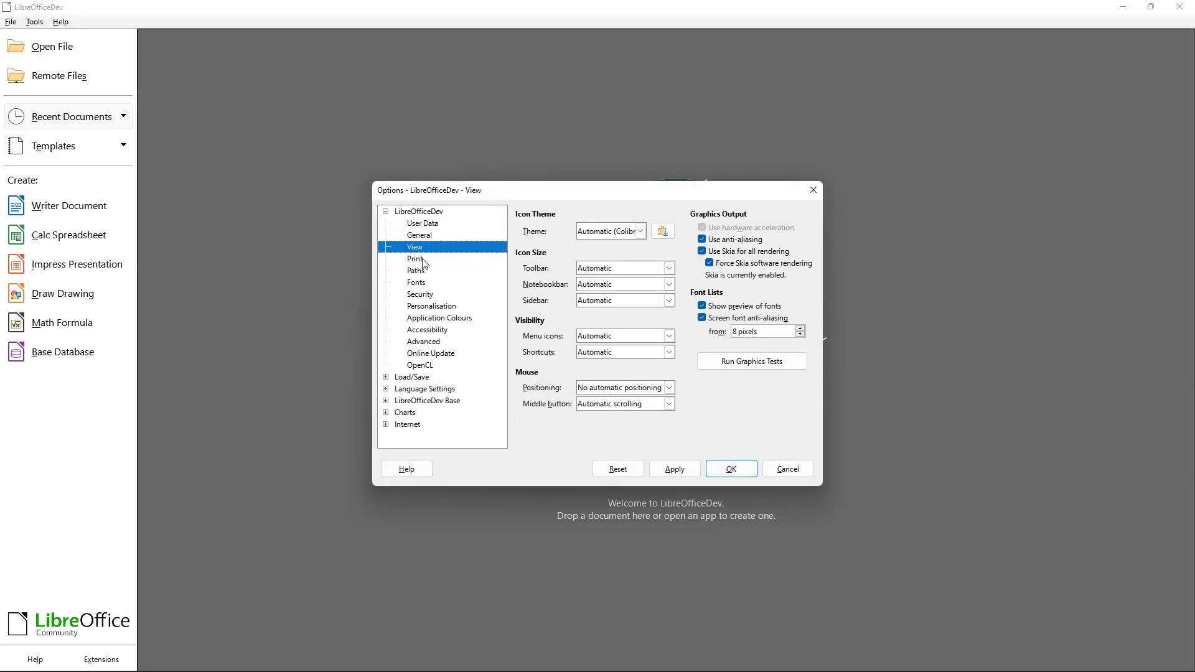
left_click(423, 260)
left_click(424, 272)
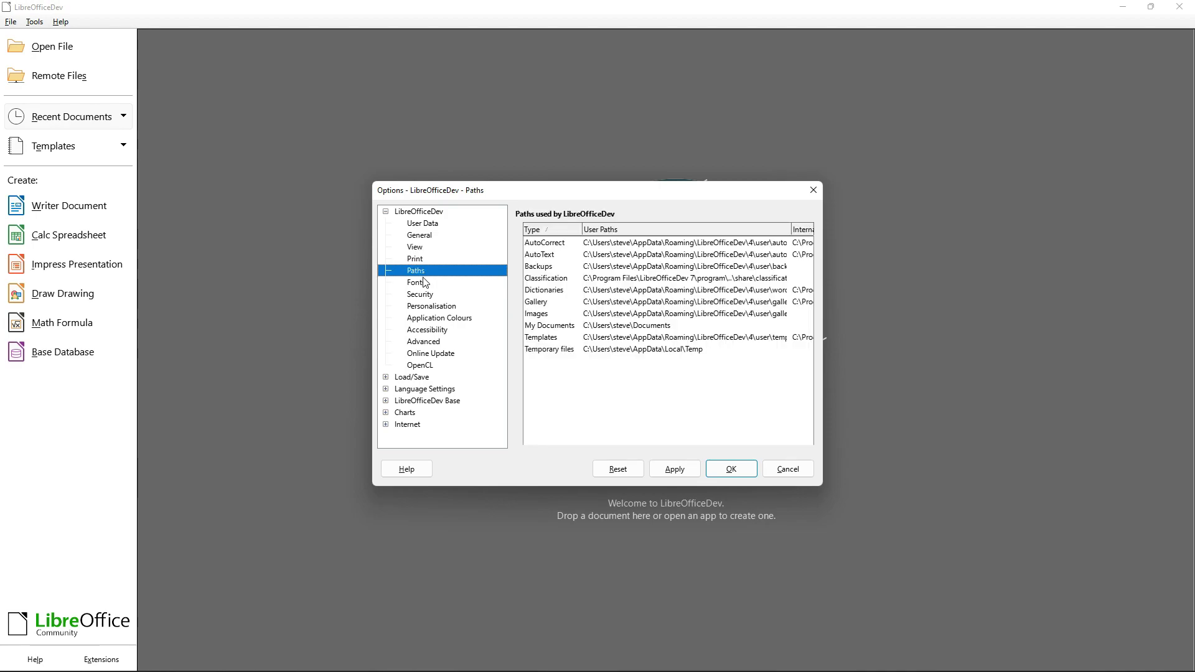
left_click(424, 284)
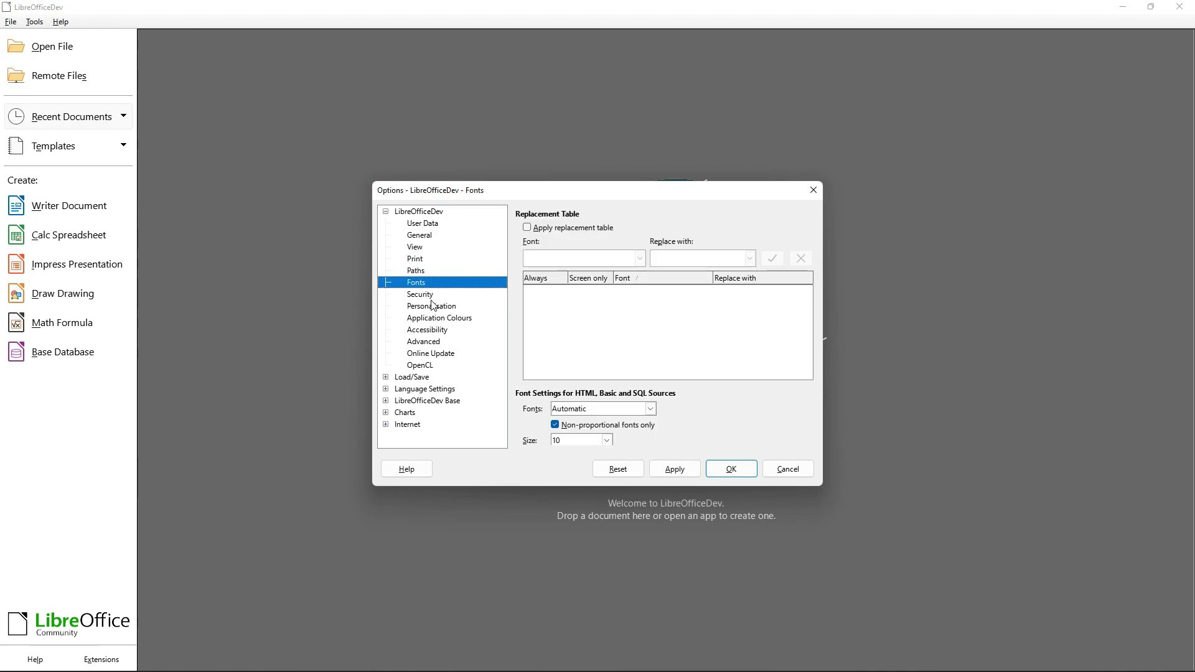
left_click(430, 296)
left_click(429, 284)
Enlarge the Options dialog, show its Security page and move the dialog higher on the screen.
left_click_drag(818, 486, 961, 630)
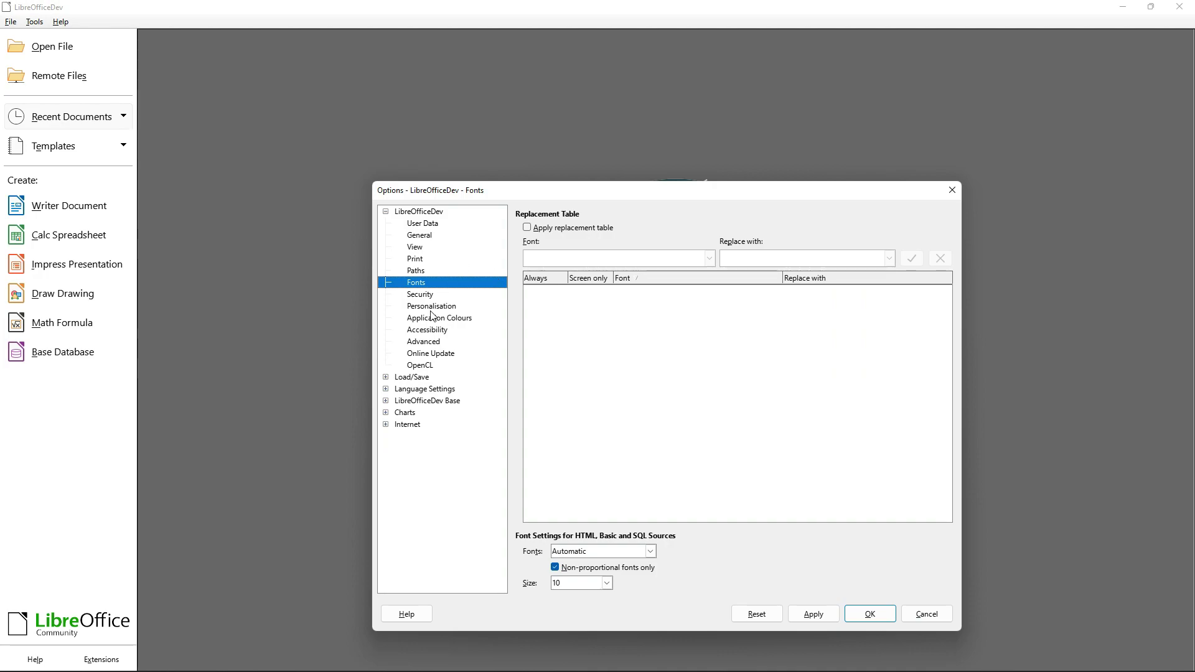
left_click(420, 294)
left_click_drag(555, 193, 527, 111)
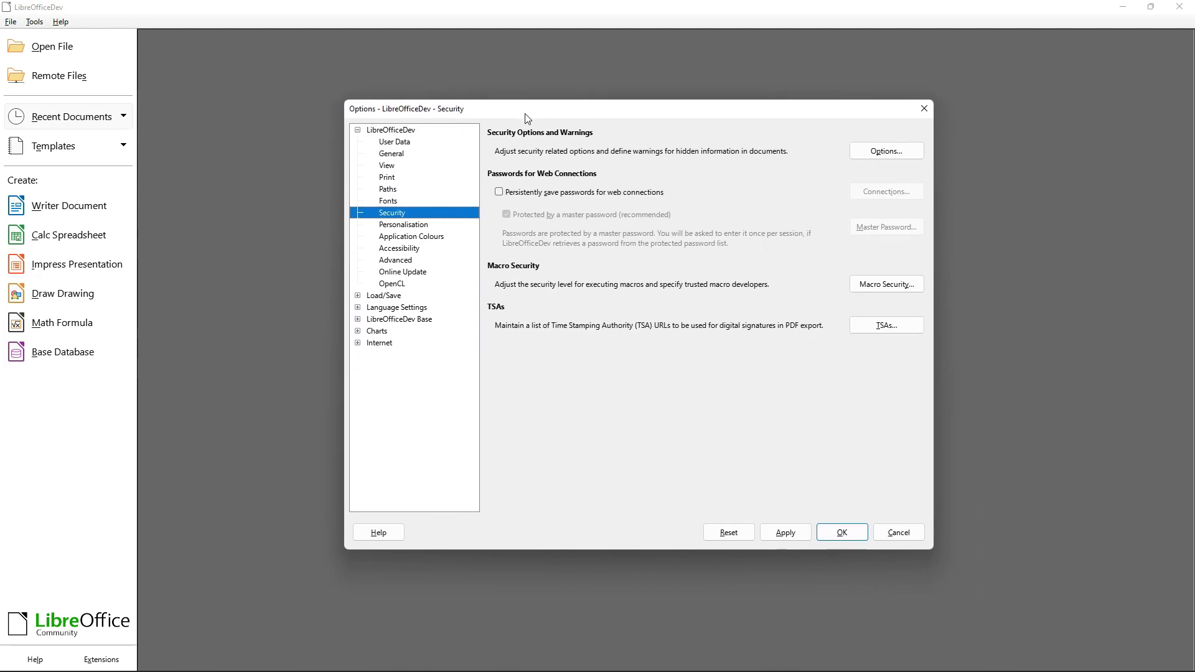
Apply the preinstalled Pink theme in the Personalisation options.
left_click(436, 224)
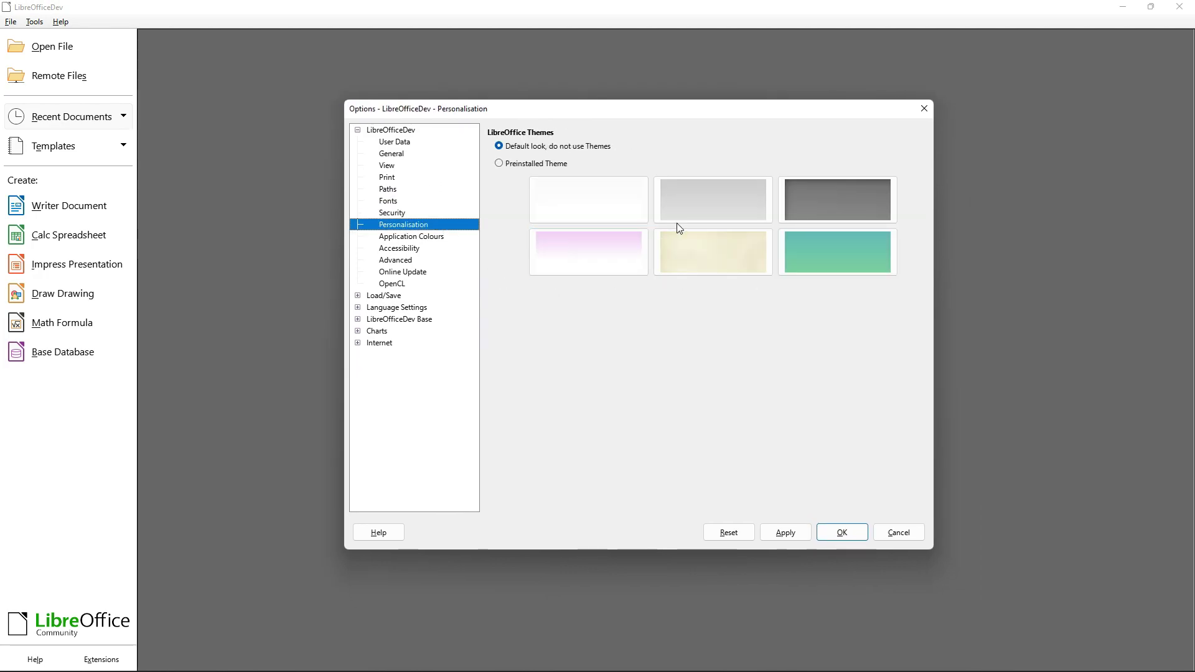
left_click(588, 250)
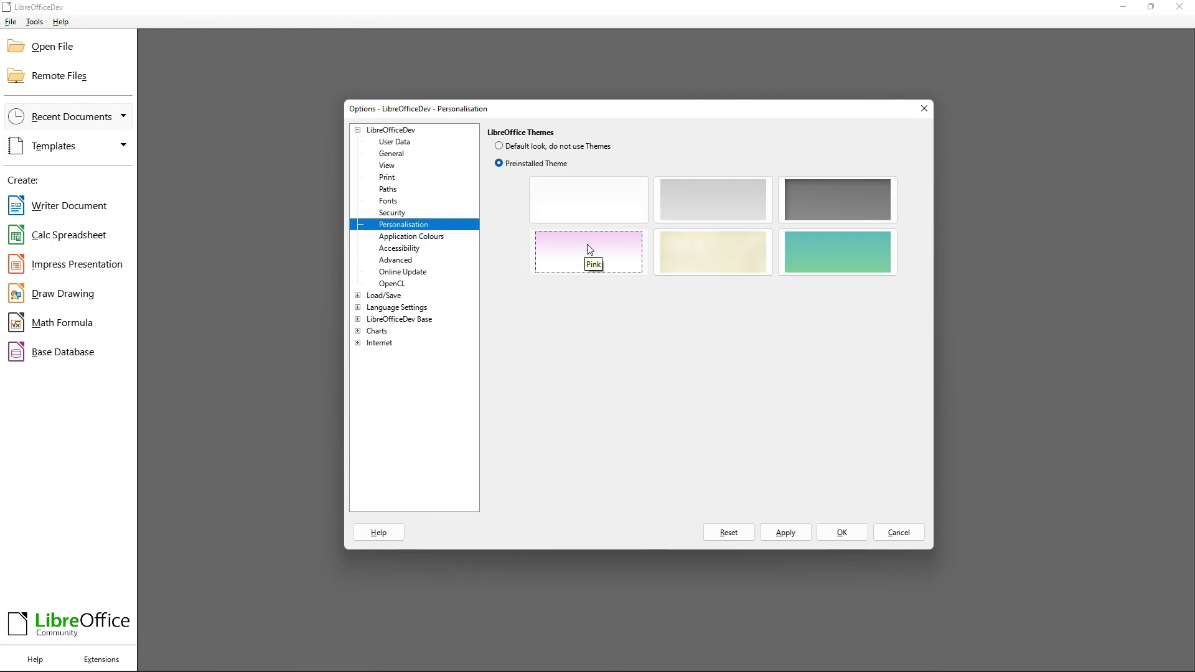
left_click(785, 532)
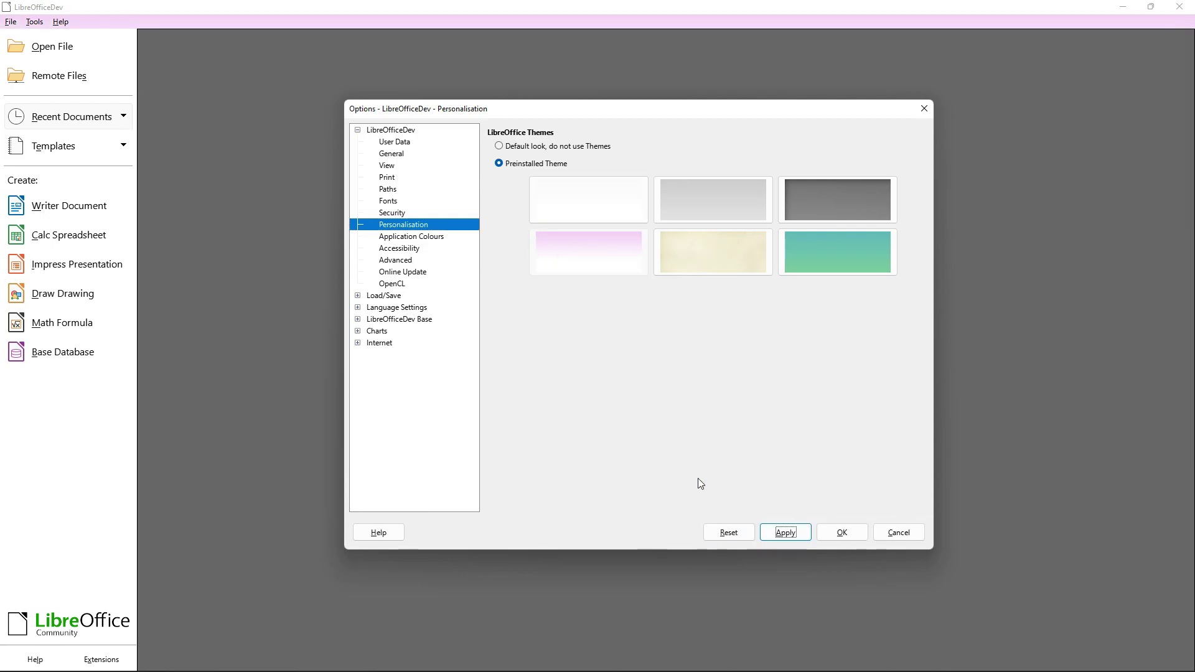
Review the Application Colours, Advanced, Accessibility, Online Update and OpenCL settings.
left_click(417, 238)
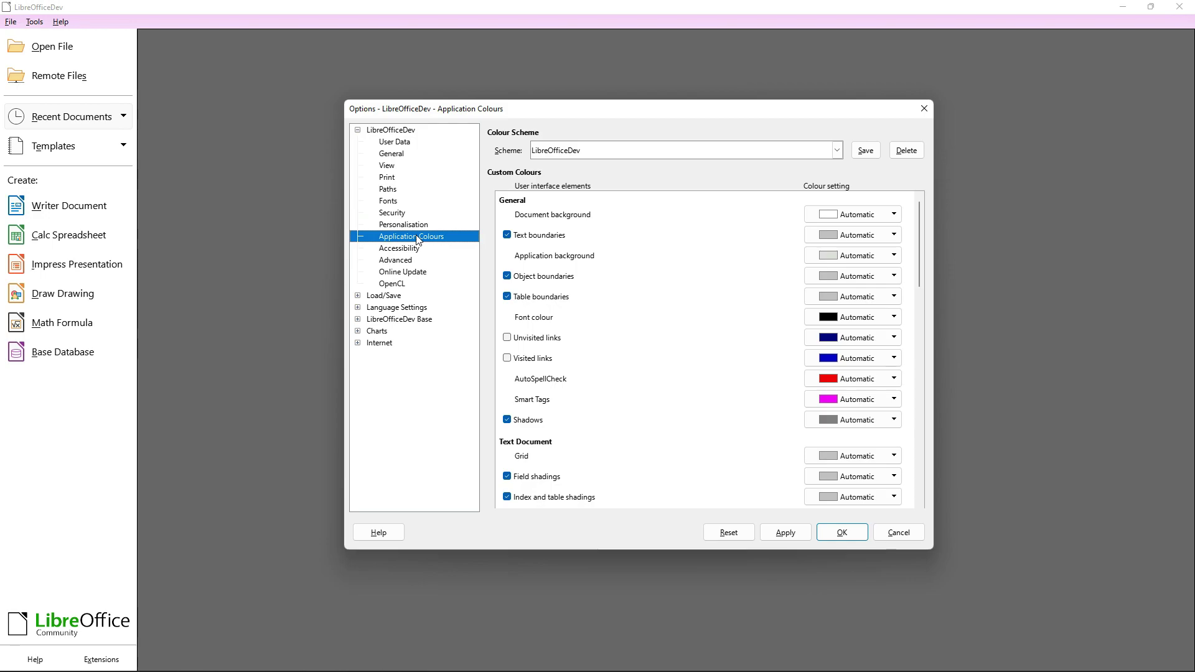
left_click(415, 258)
left_click(416, 249)
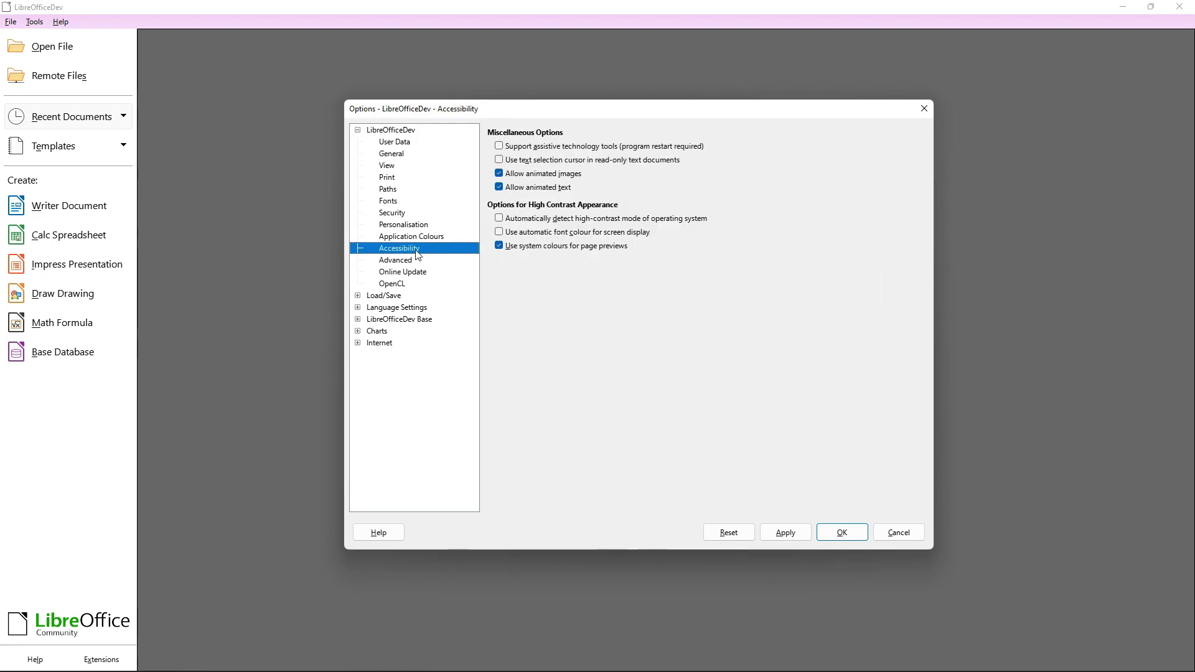
left_click(420, 273)
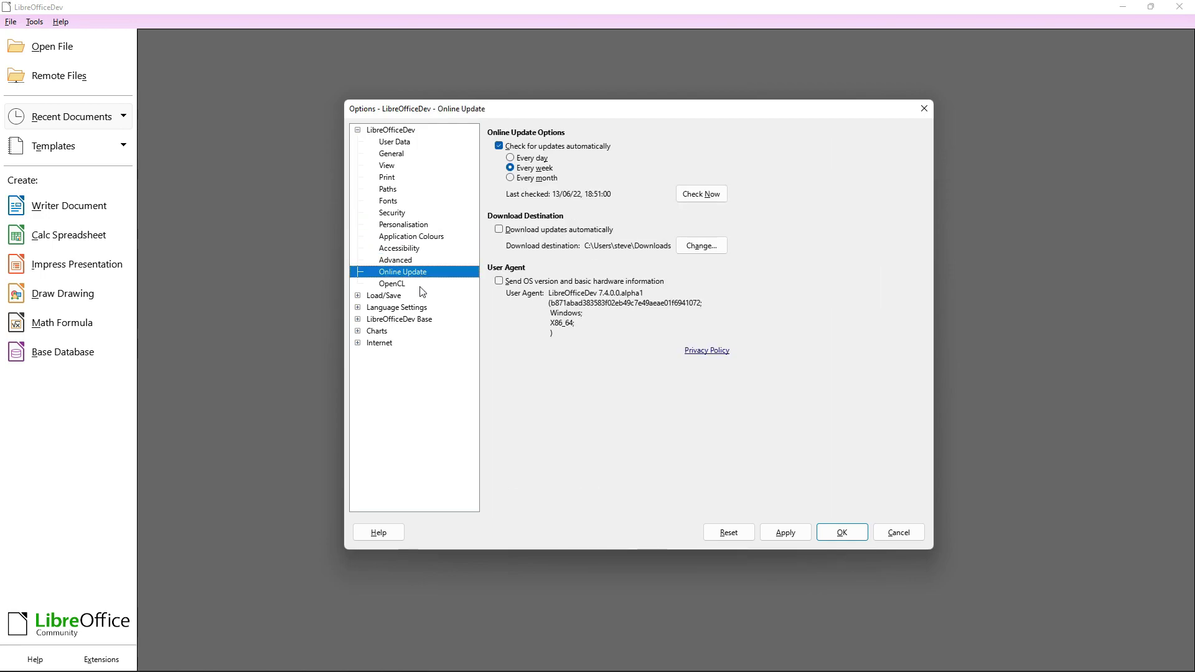
left_click(396, 284)
Expand the Load/Save, Language Settings, LibreOfficeDev Base, Charts and Internet categories of the options tree.
left_click(358, 296)
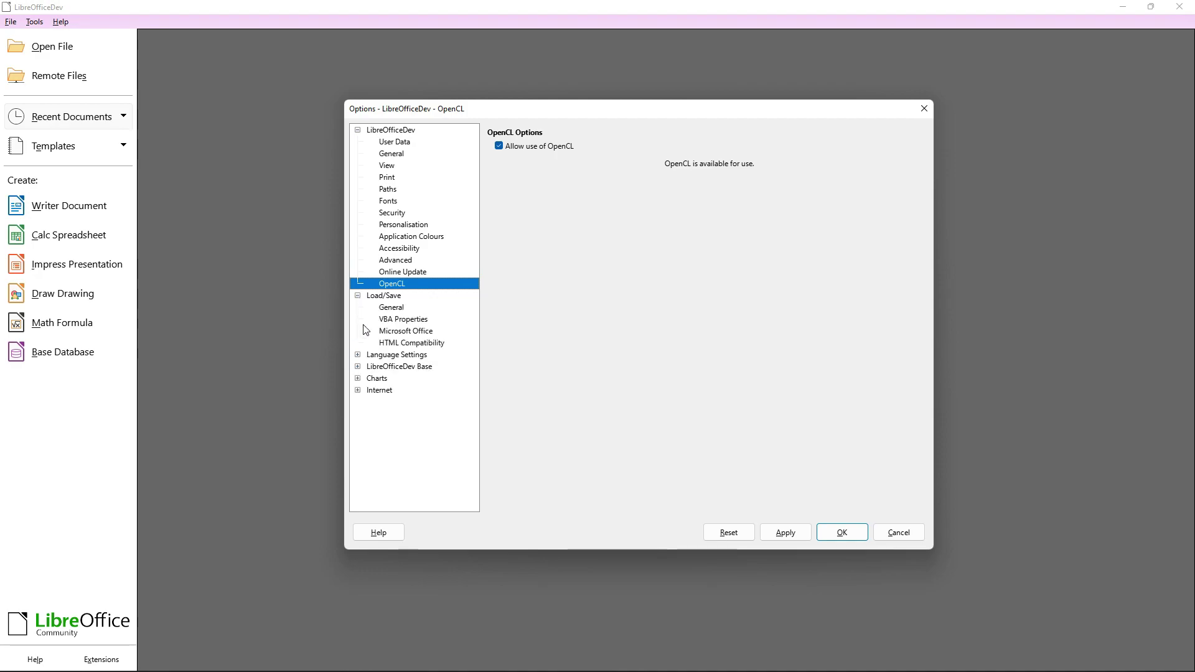
left_click(358, 355)
left_click(358, 402)
left_click(358, 425)
left_click(357, 461)
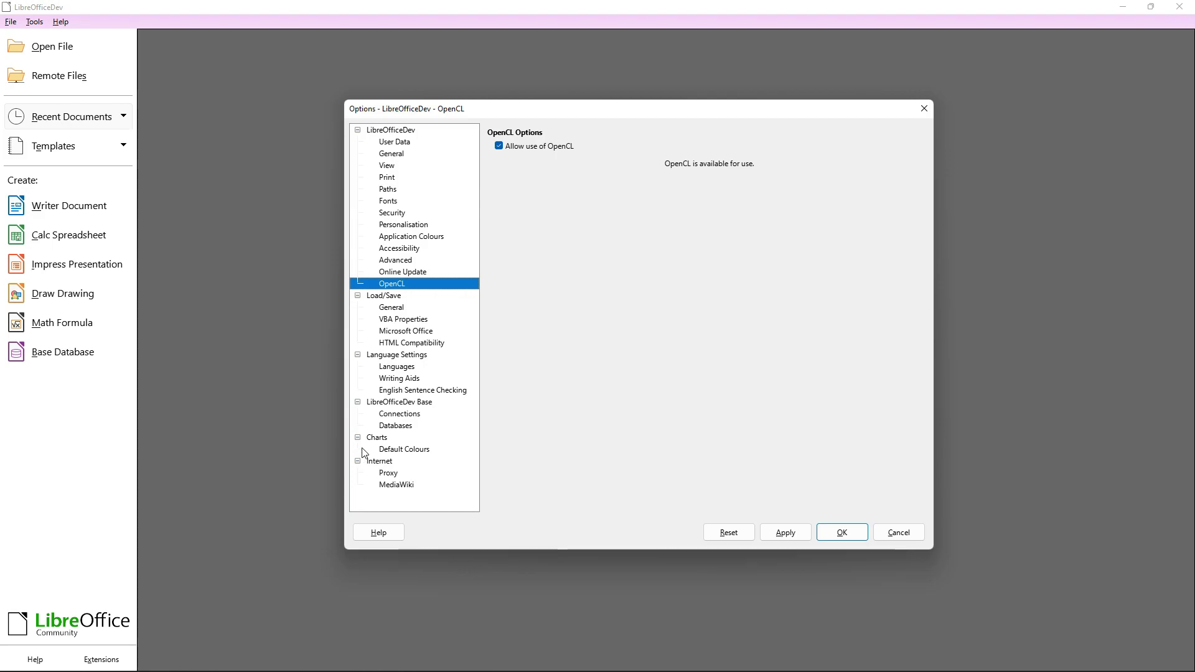
Review the Load/Save settings for General, VBA Properties, Microsoft Office and HTML Compatibility.
left_click(394, 308)
left_click(402, 319)
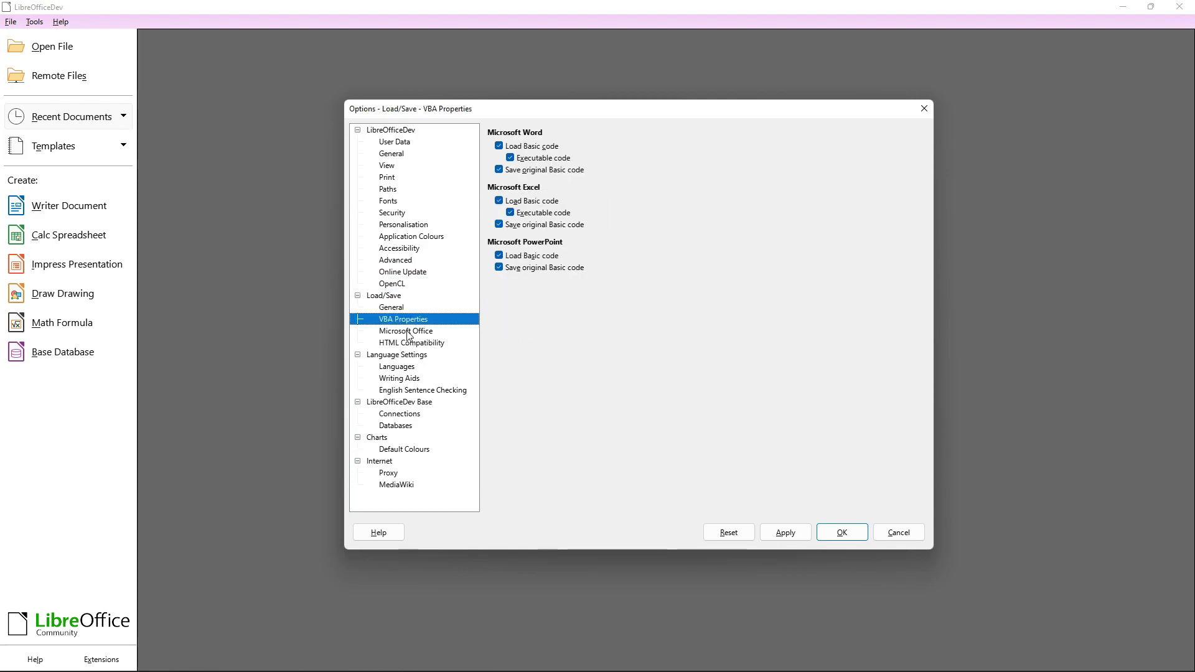
left_click(408, 332)
left_click(415, 343)
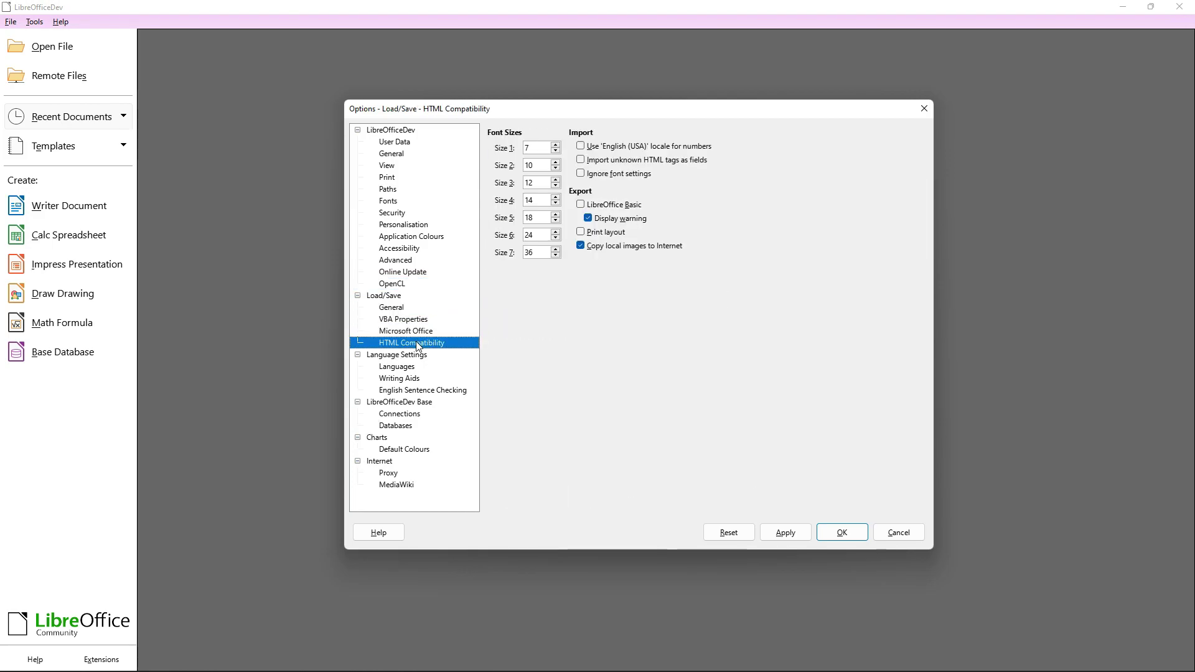
Review the Language Settings options for Writing Aids and English Sentence Checking.
left_click(417, 355)
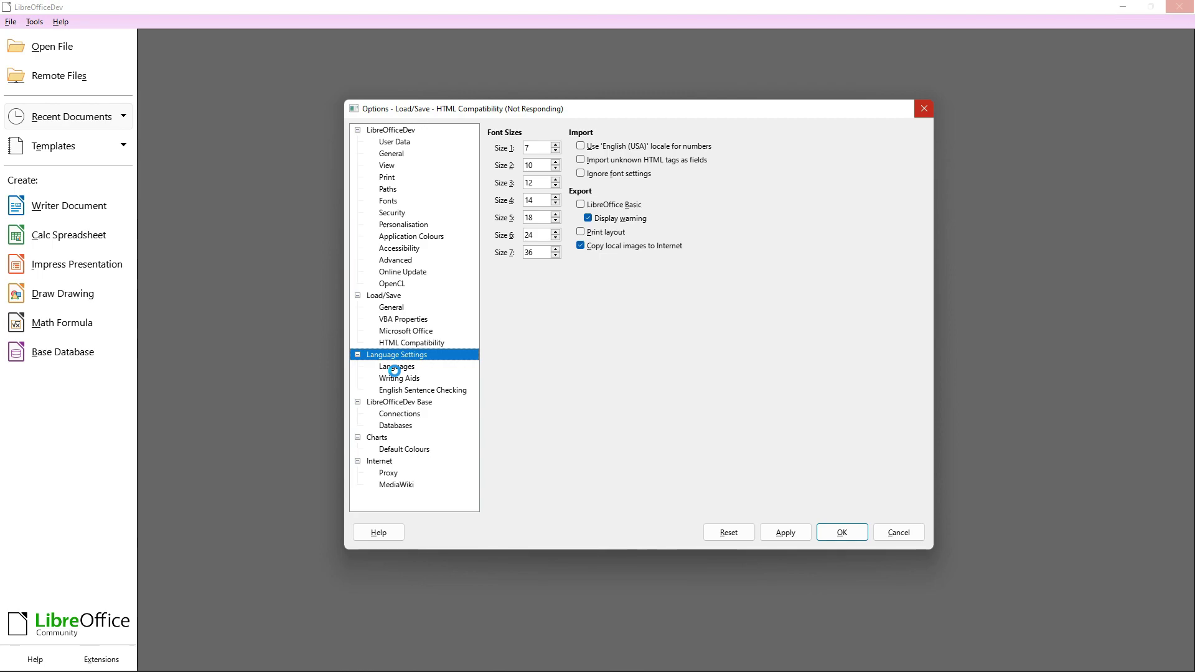
left_click(404, 379)
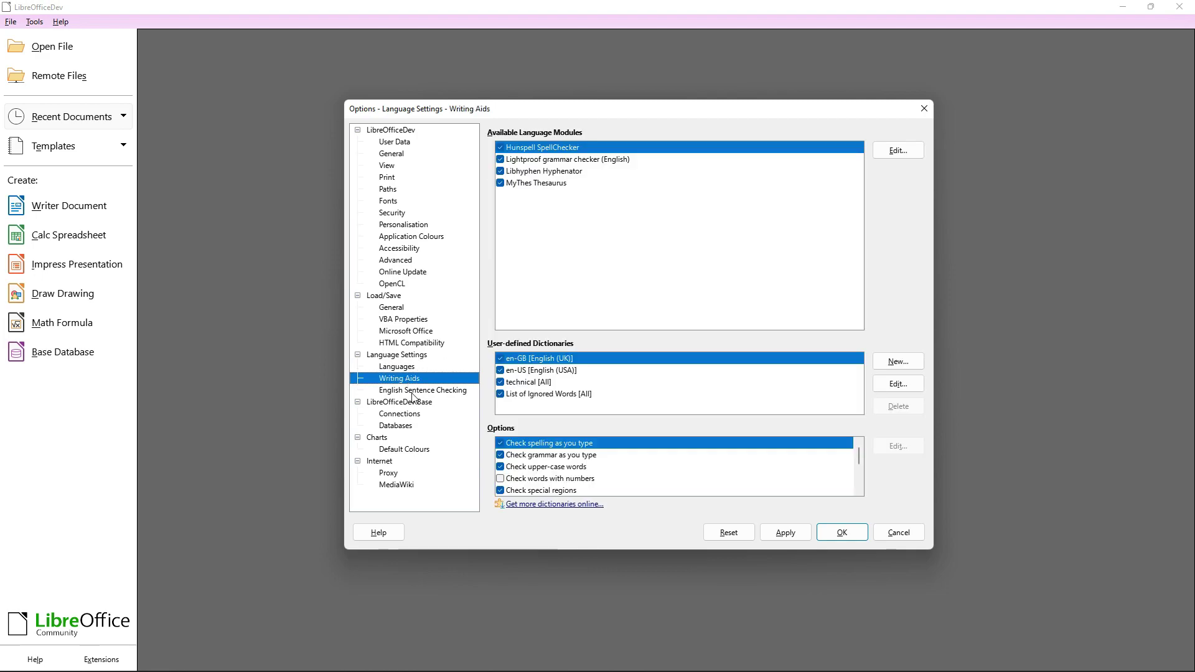
left_click(413, 392)
Review the LibreOfficeDev Base connections and databases, the Charts default colours, and the Internet proxy and MediaWiki settings.
left_click(414, 406)
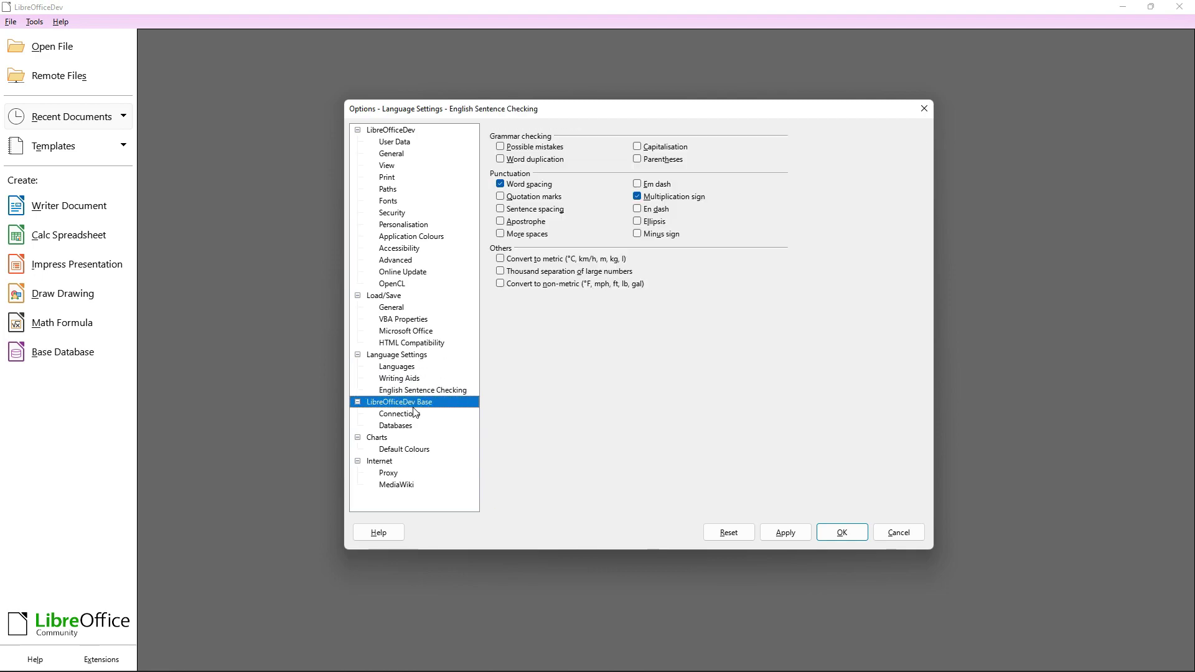
left_click(414, 417)
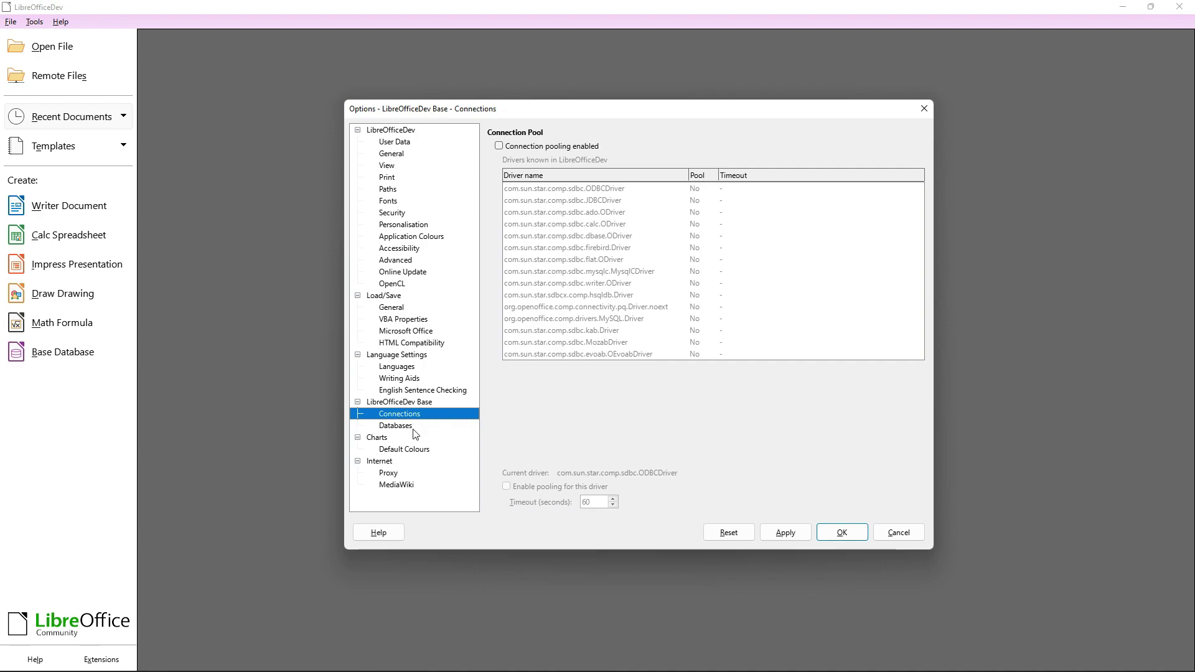
left_click(415, 430)
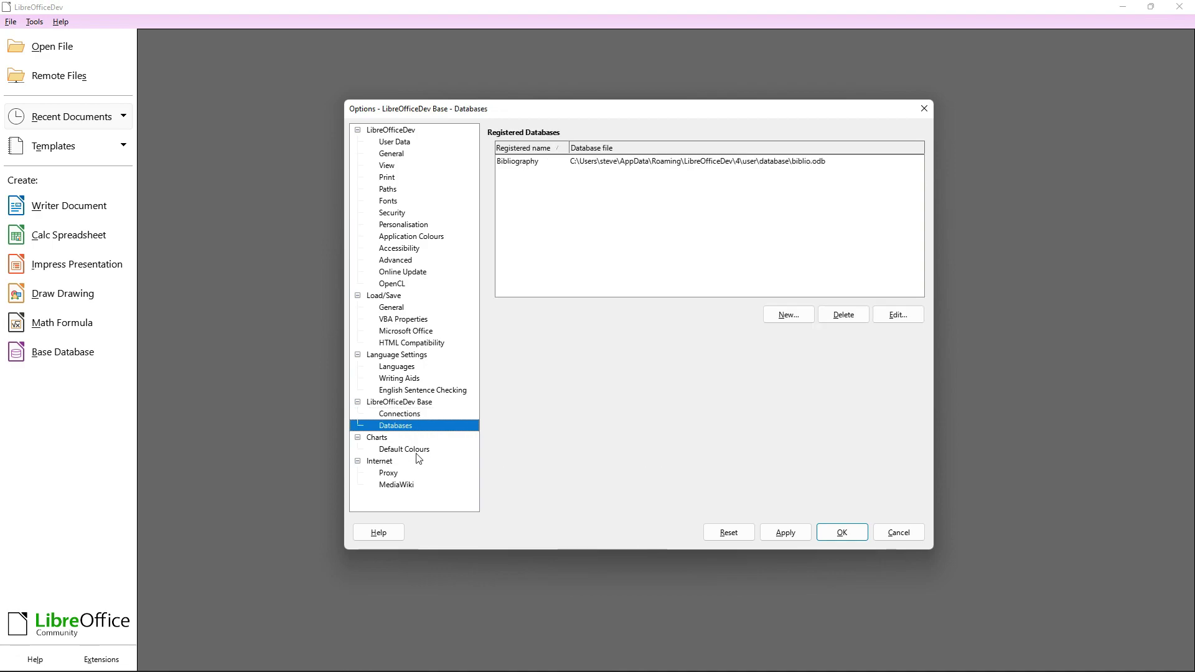
left_click(417, 453)
left_click(402, 474)
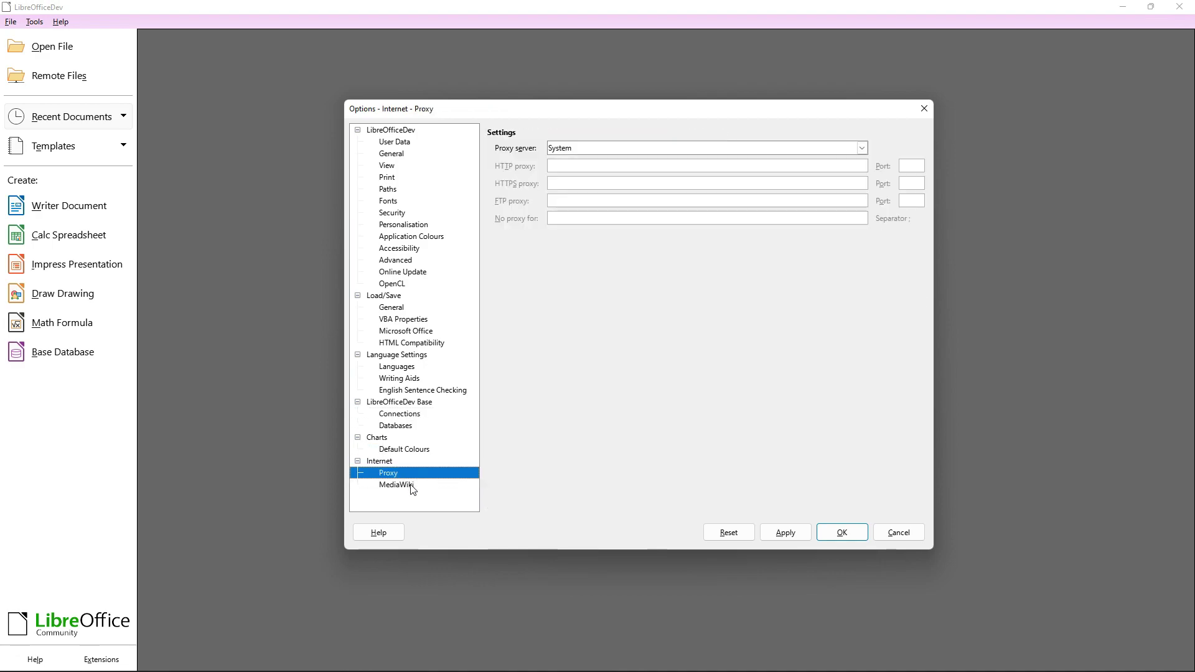
left_click(406, 485)
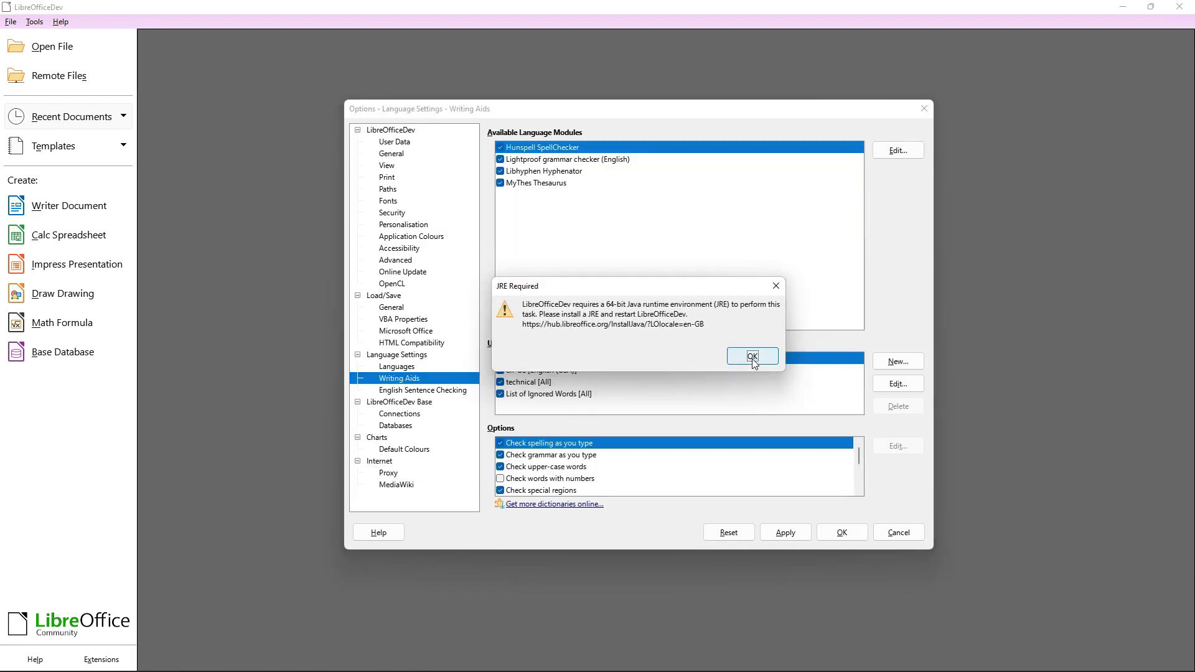
Dismiss the Java runtime notice and close the options dialog without saving changes.
left_click(753, 357)
left_click(898, 532)
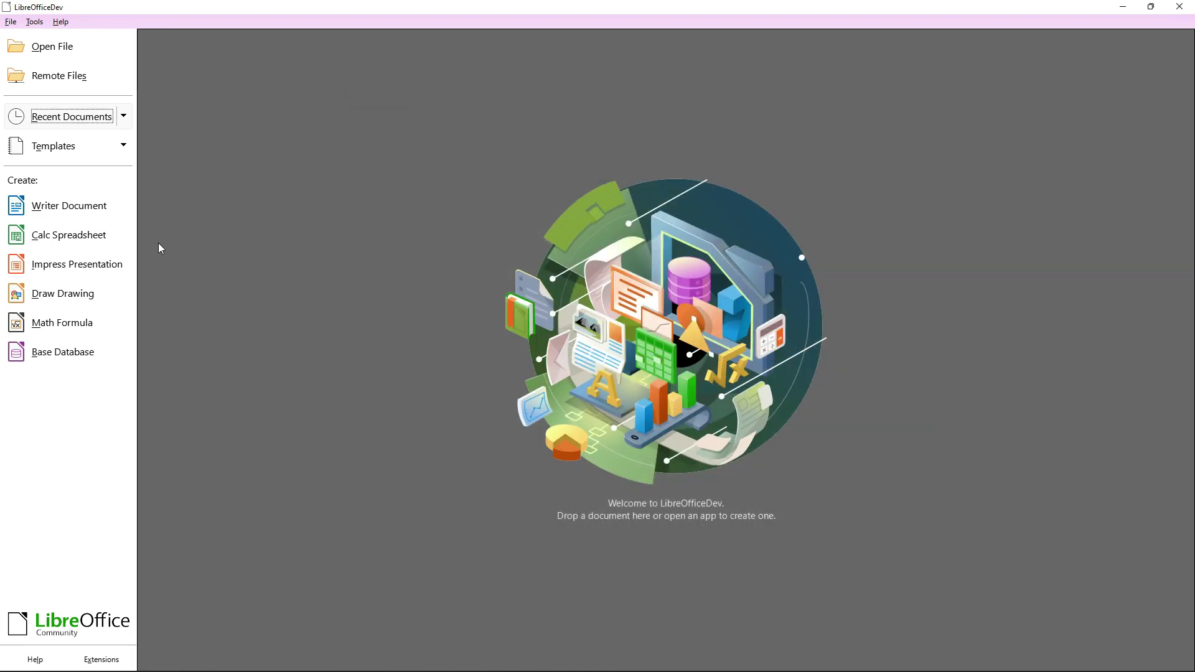
Look at the choices offered under Recent Documents and Templates on the start screen.
left_click(123, 117)
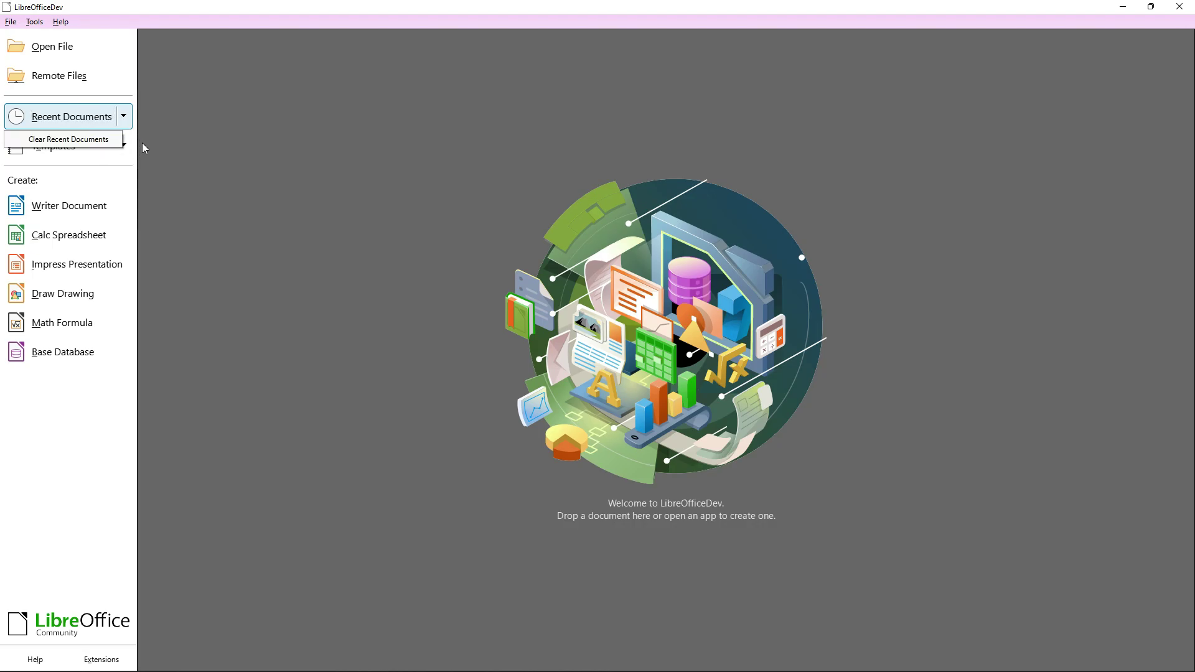
left_click(126, 147)
left_click(129, 148)
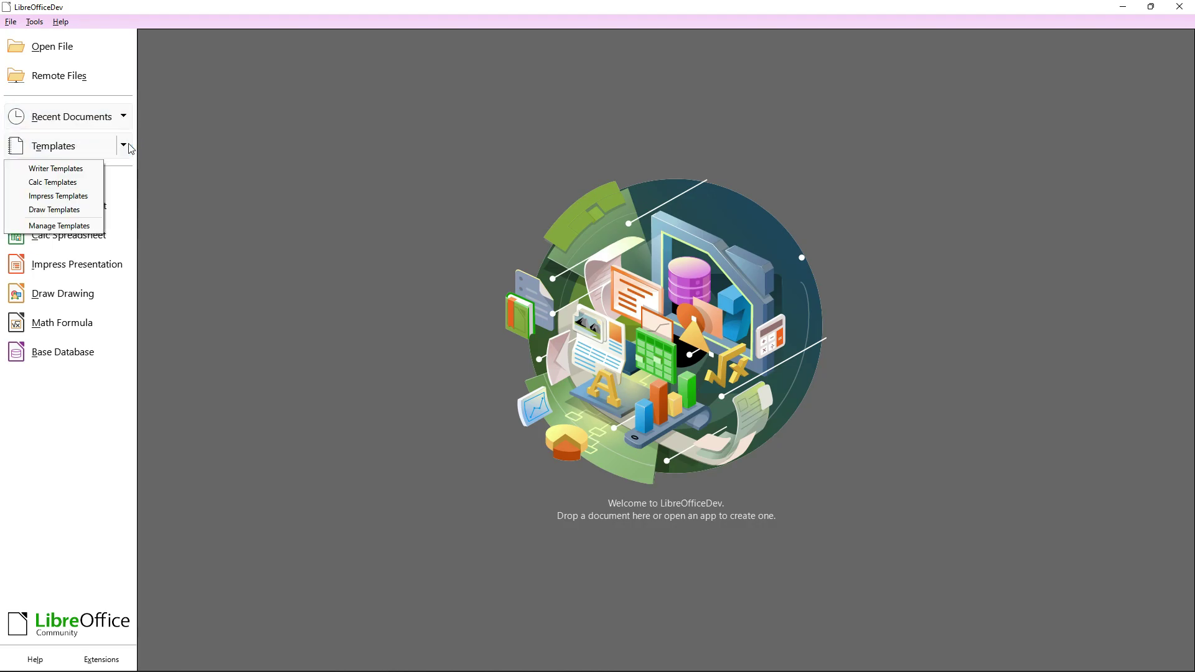
left_click(261, 181)
Create a new Writer document and browse the Tip of the Day messages up to tip 10.
left_click(110, 208)
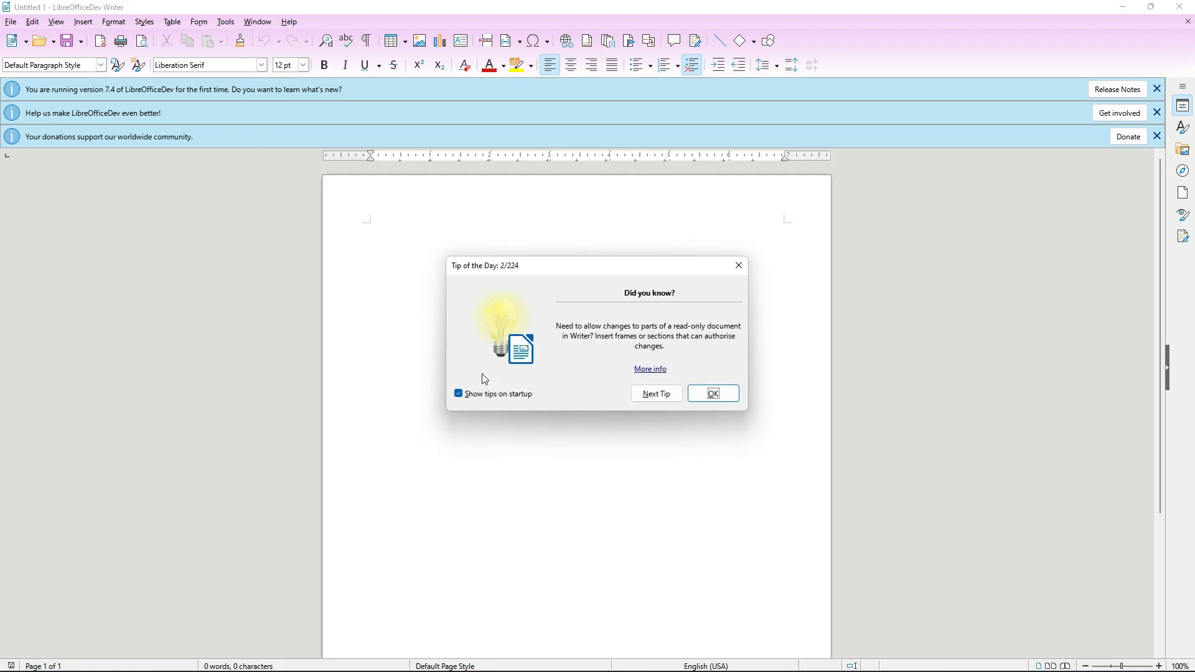
left_click(650, 401)
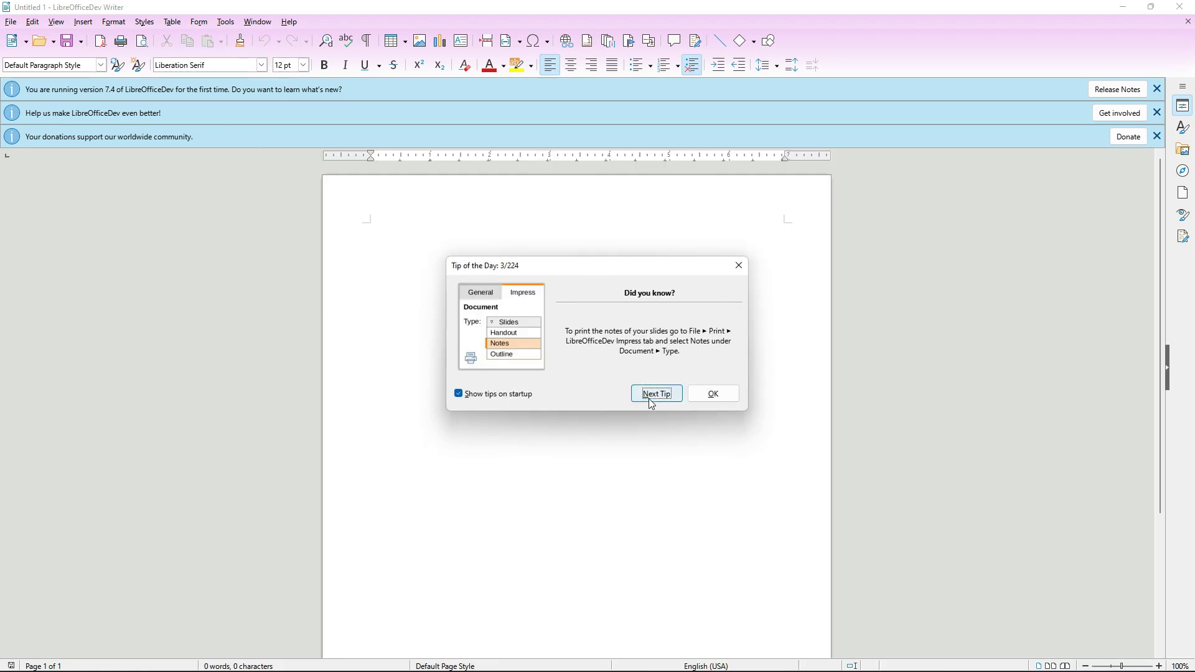
left_click(651, 404)
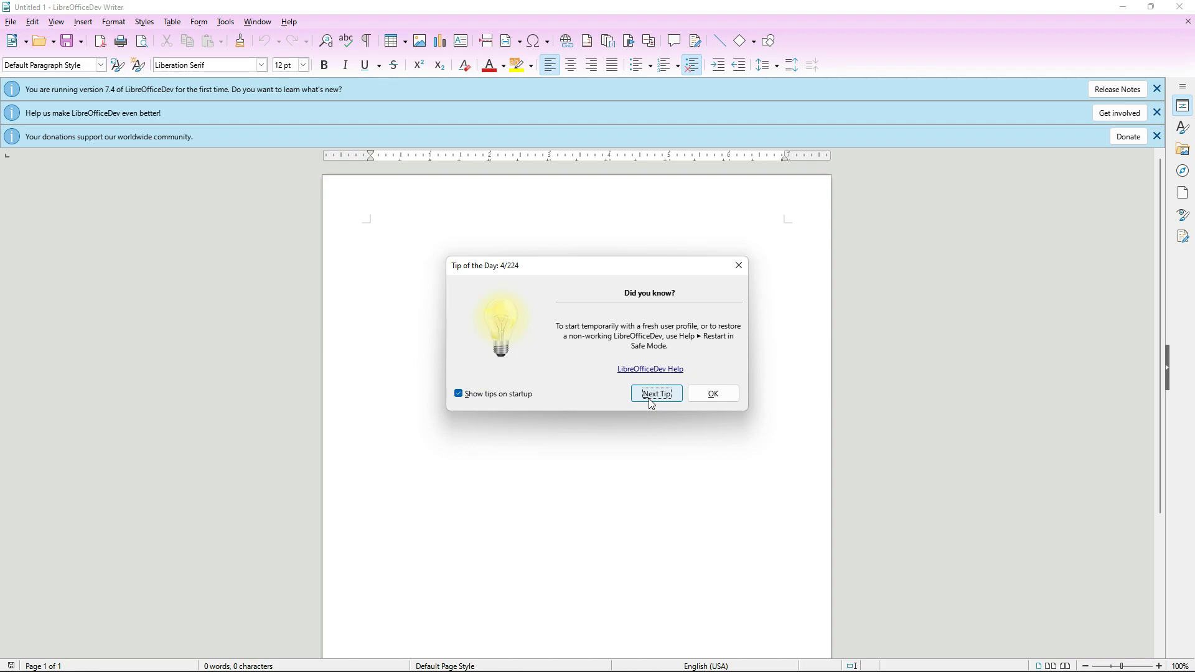
left_click(651, 404)
left_click(652, 404)
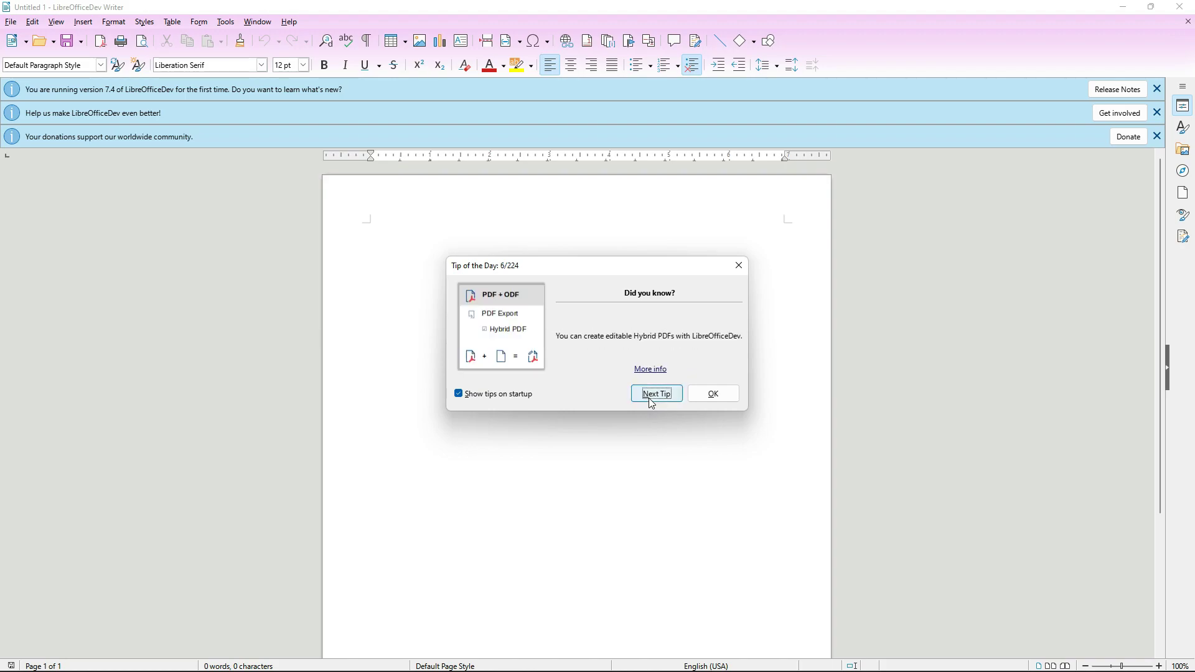
left_click(651, 404)
left_click(651, 404)
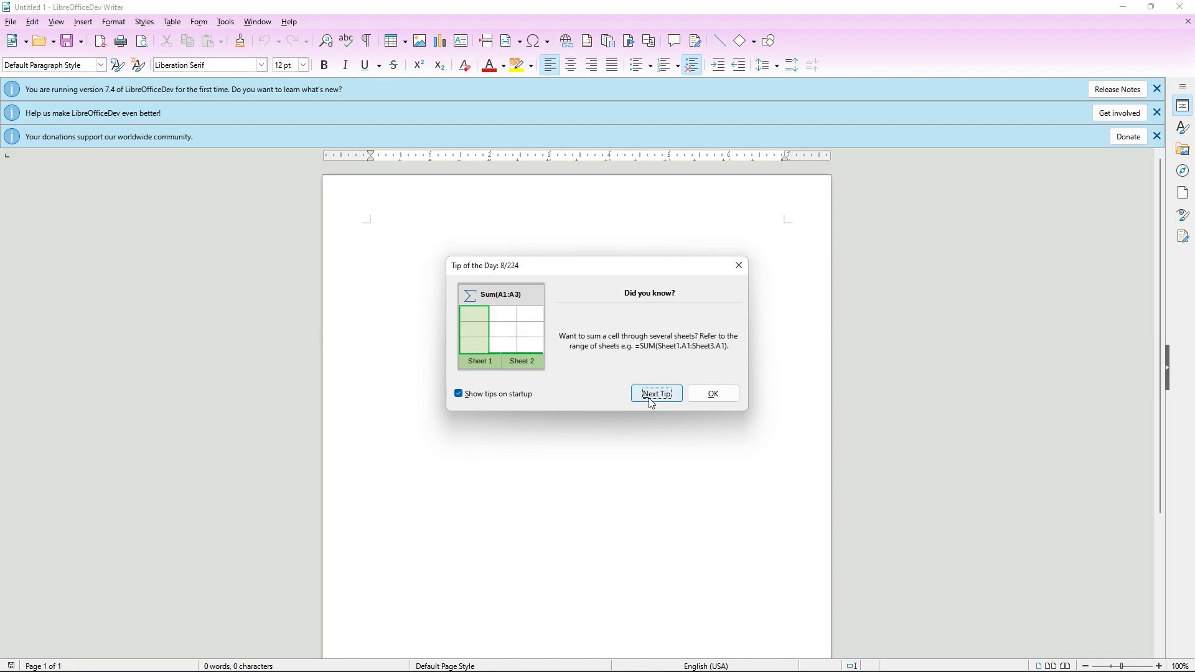
left_click(651, 404)
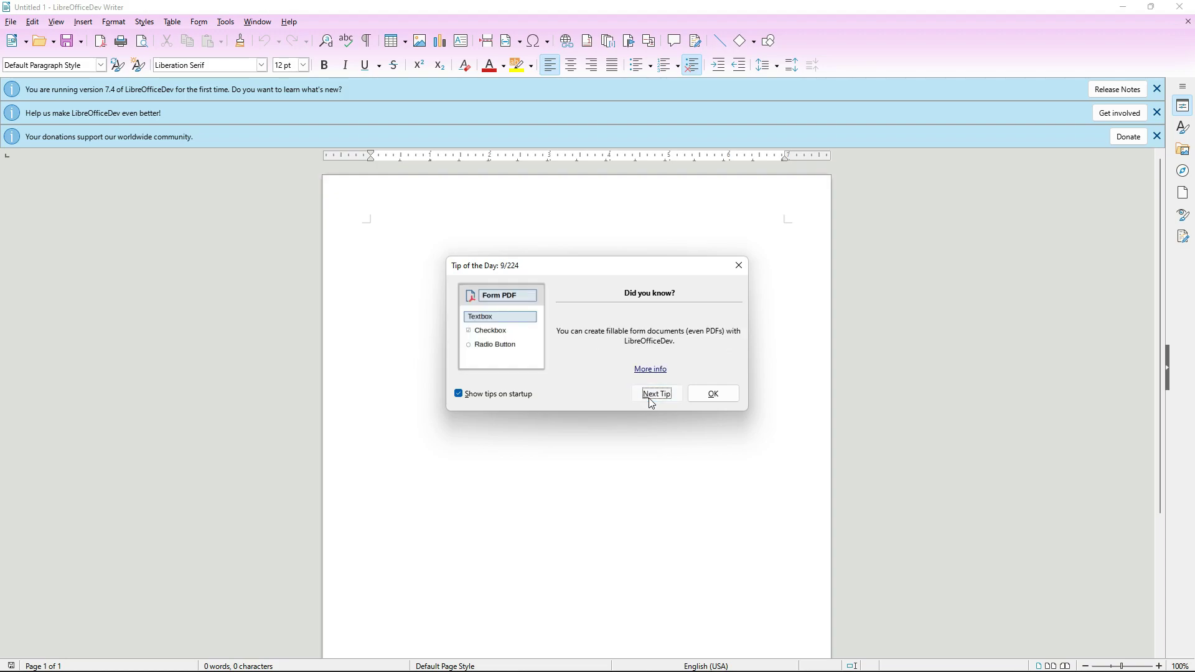
left_click(652, 404)
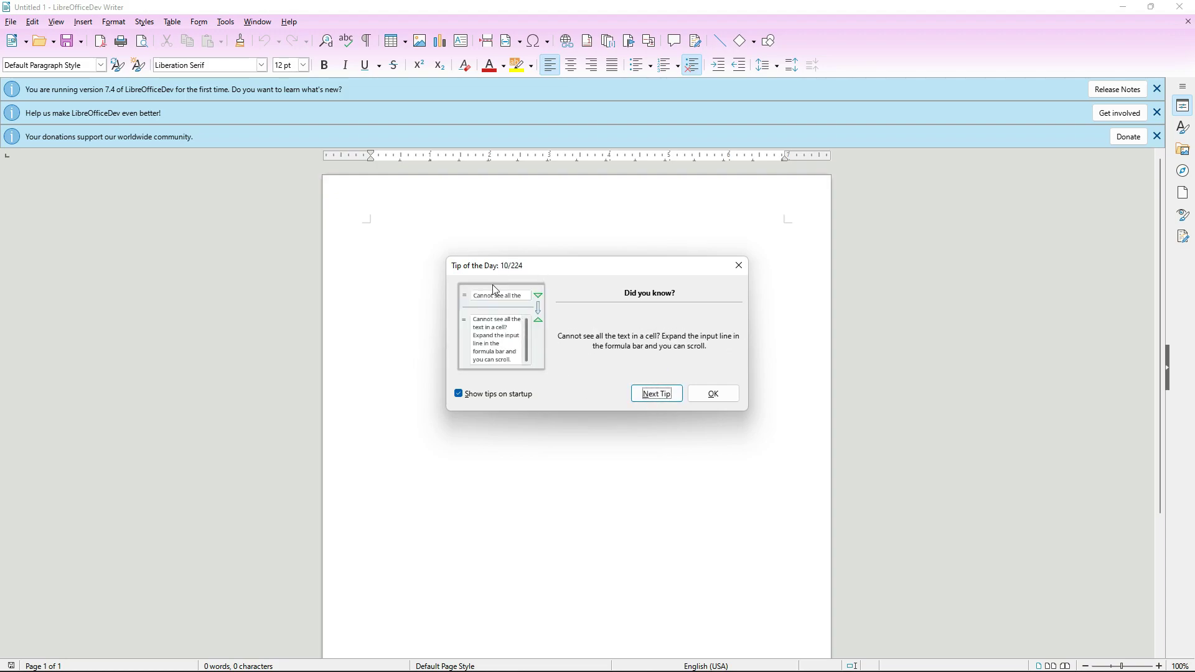
Turn off showing tips on startup and close the Tip of the Day dialog.
left_click(458, 393)
left_click(713, 393)
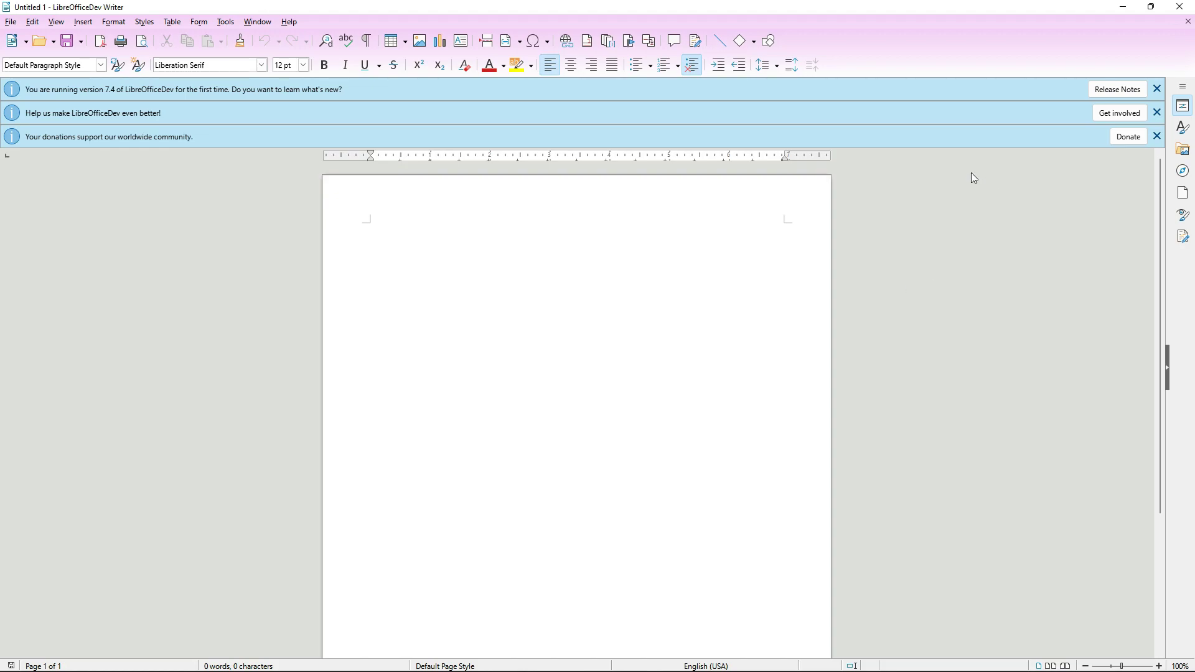
Read the three notification messages above the document and open the release notes for version 7.4.
left_click_drag(345, 90, 26, 91)
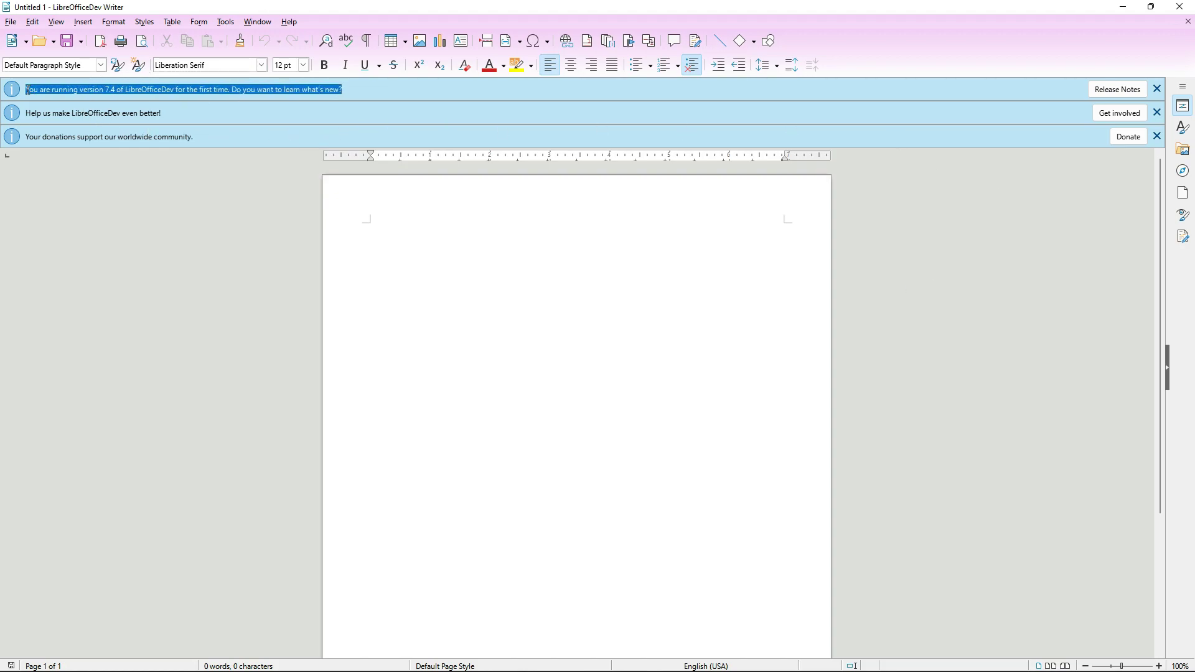
left_click_drag(192, 109, 27, 112)
left_click_drag(204, 139, 5, 127)
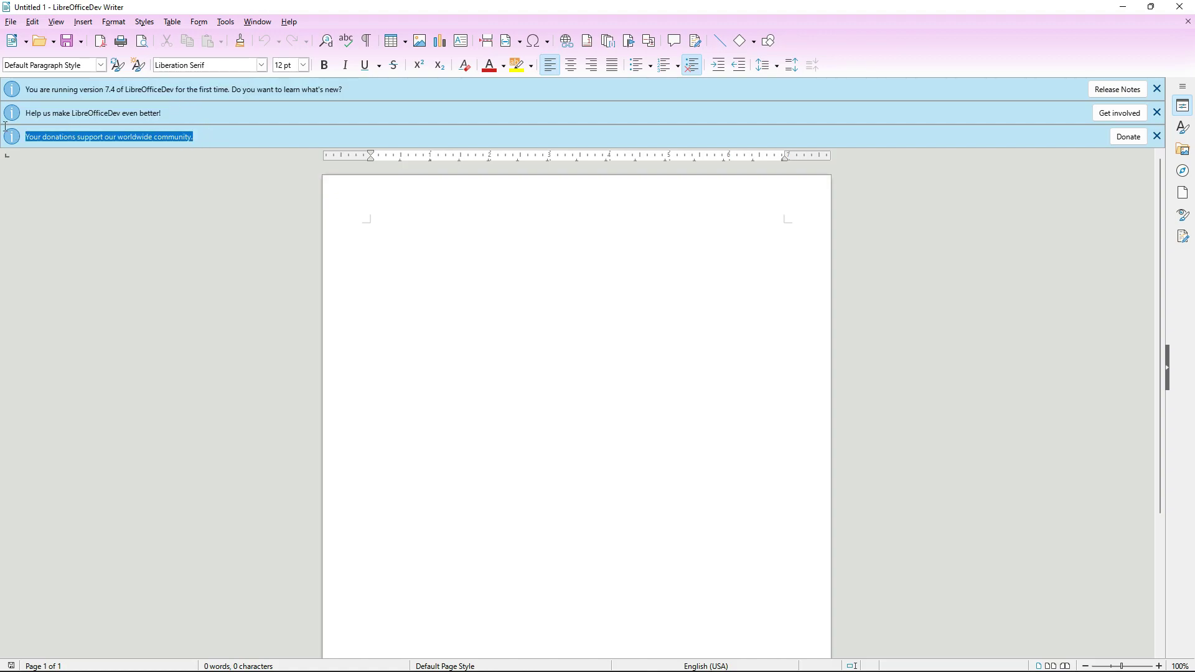
left_click(1097, 93)
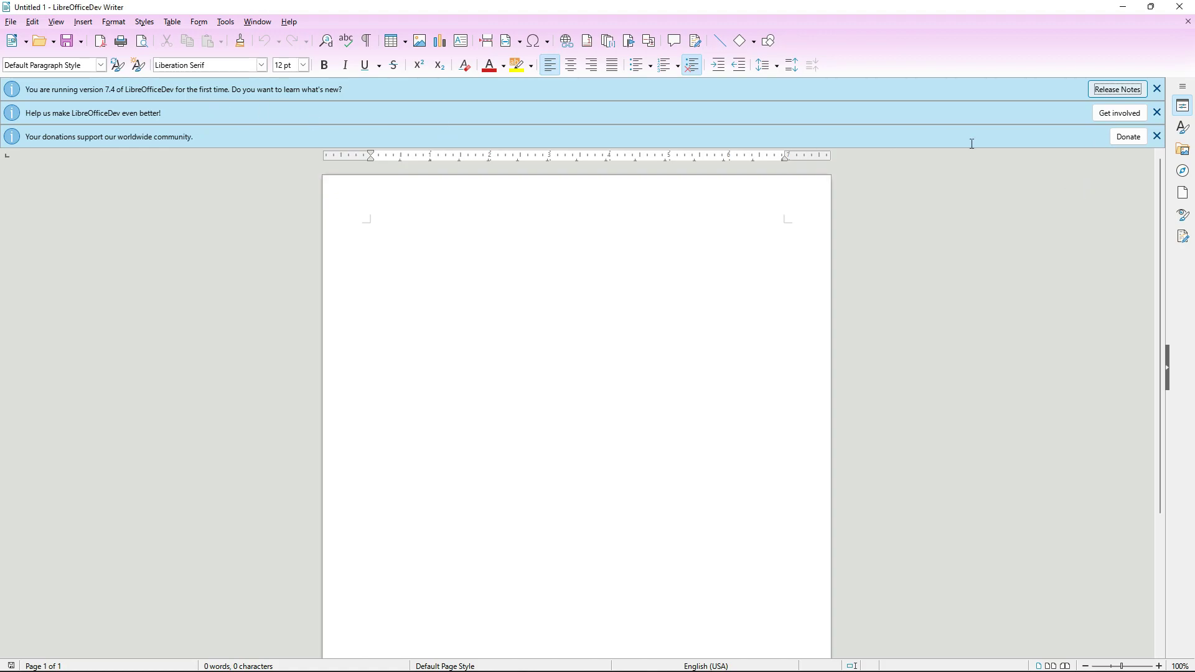
Close the release notes, get involved and donation notification bars above the document.
left_click(1157, 89)
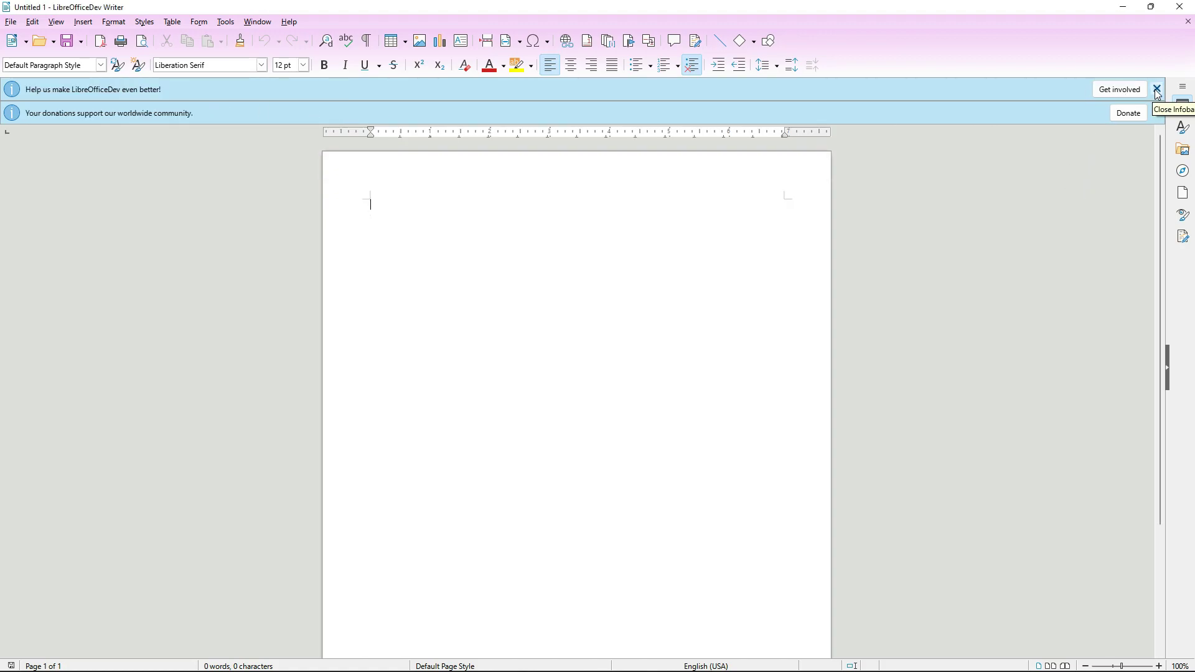
left_click(1157, 89)
left_click(1157, 91)
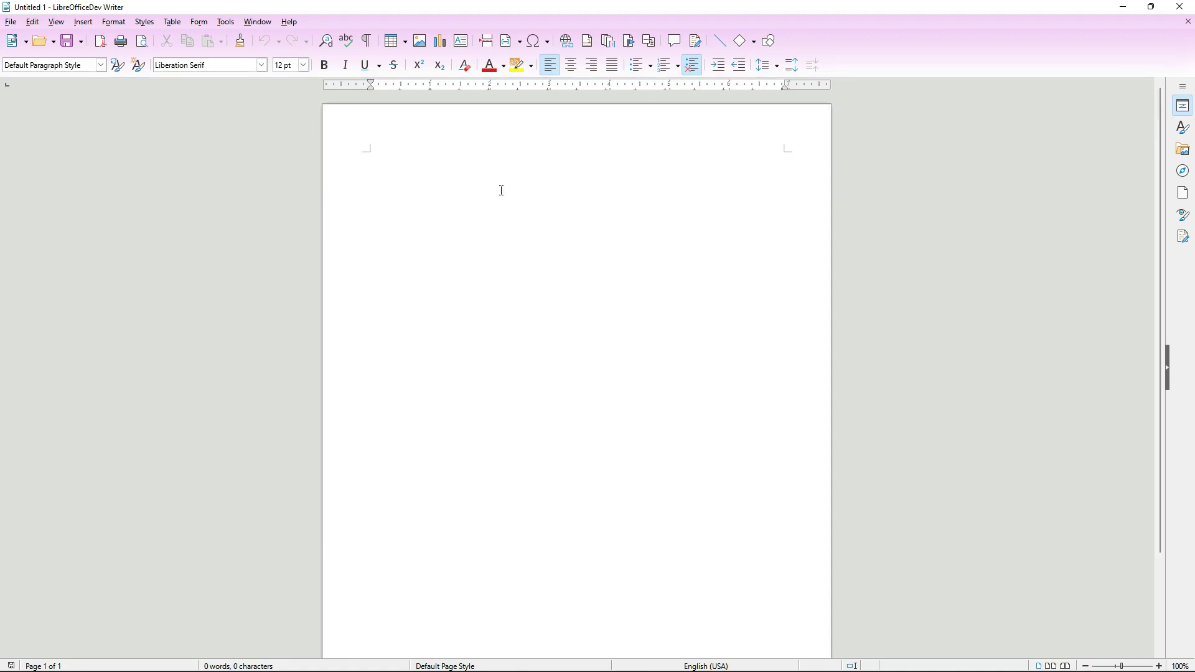
Check which file types the document can be exported to, and cancel the export.
left_click(9, 25)
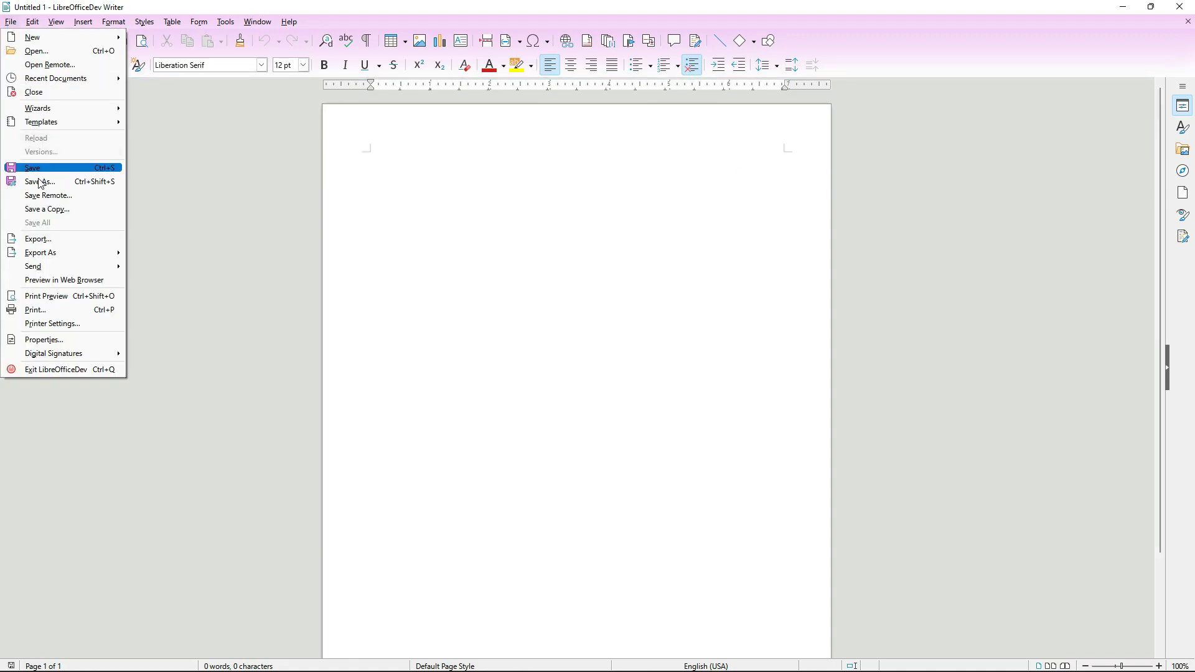
left_click(58, 242)
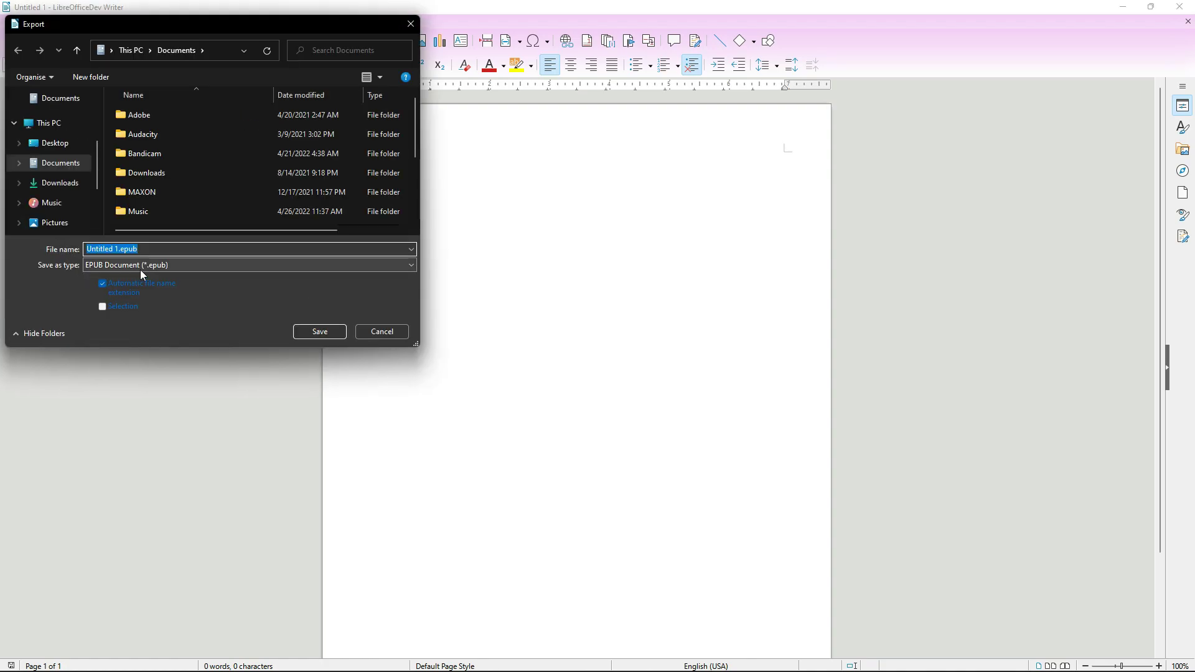
left_click(140, 270)
left_click(165, 452)
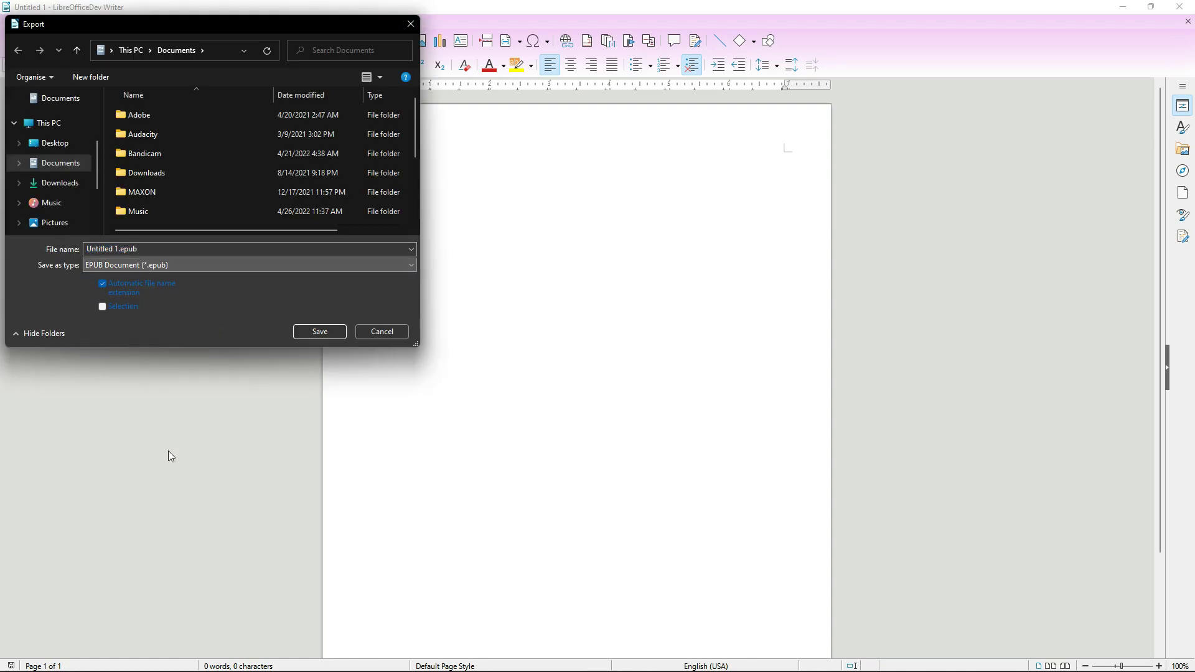
left_click(361, 334)
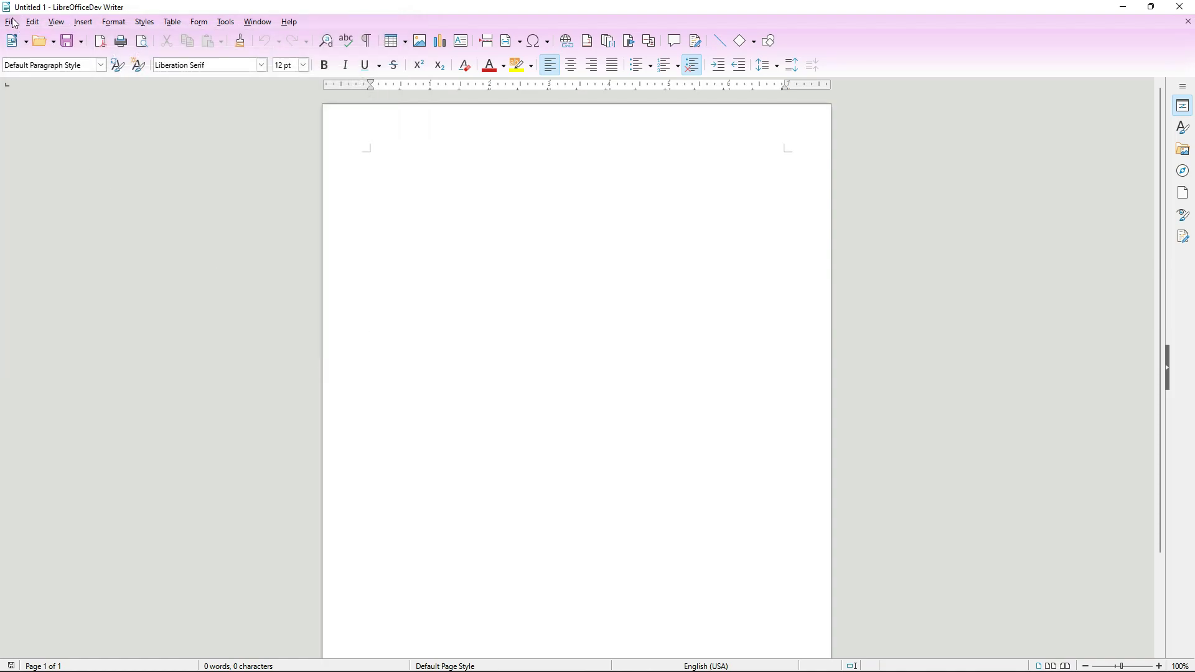
Review the PDF and EPUB export choices and the file types available for saving, and cancel the save.
left_click(14, 23)
mouse_move(57, 256)
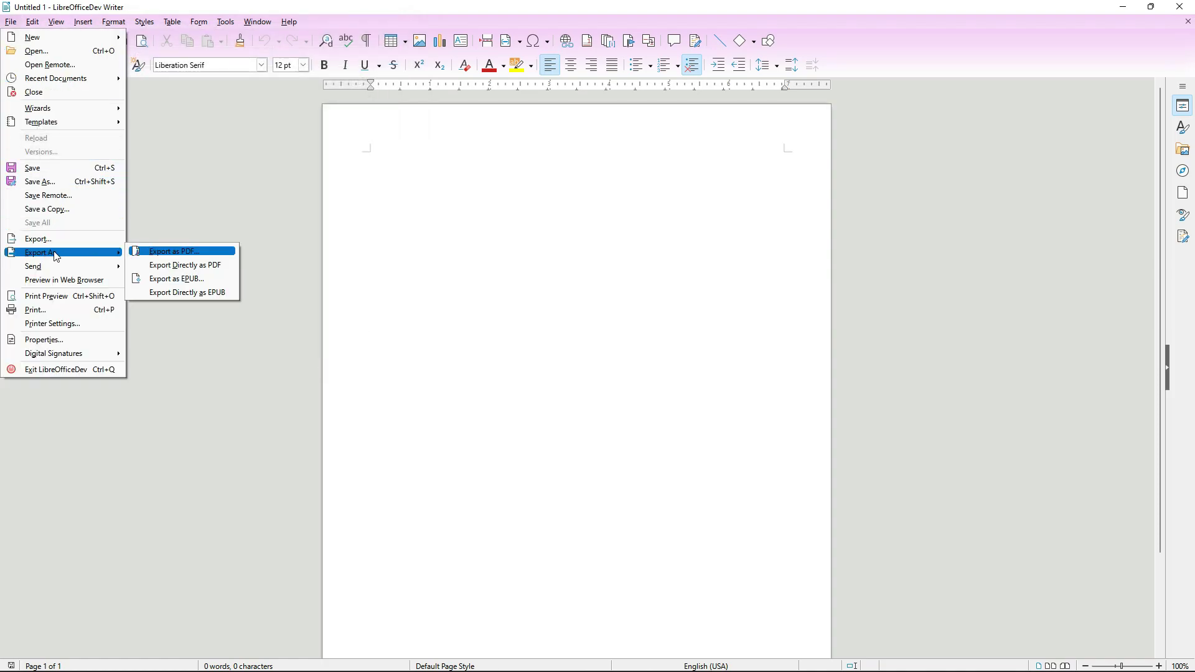
left_click(66, 172)
left_click(162, 267)
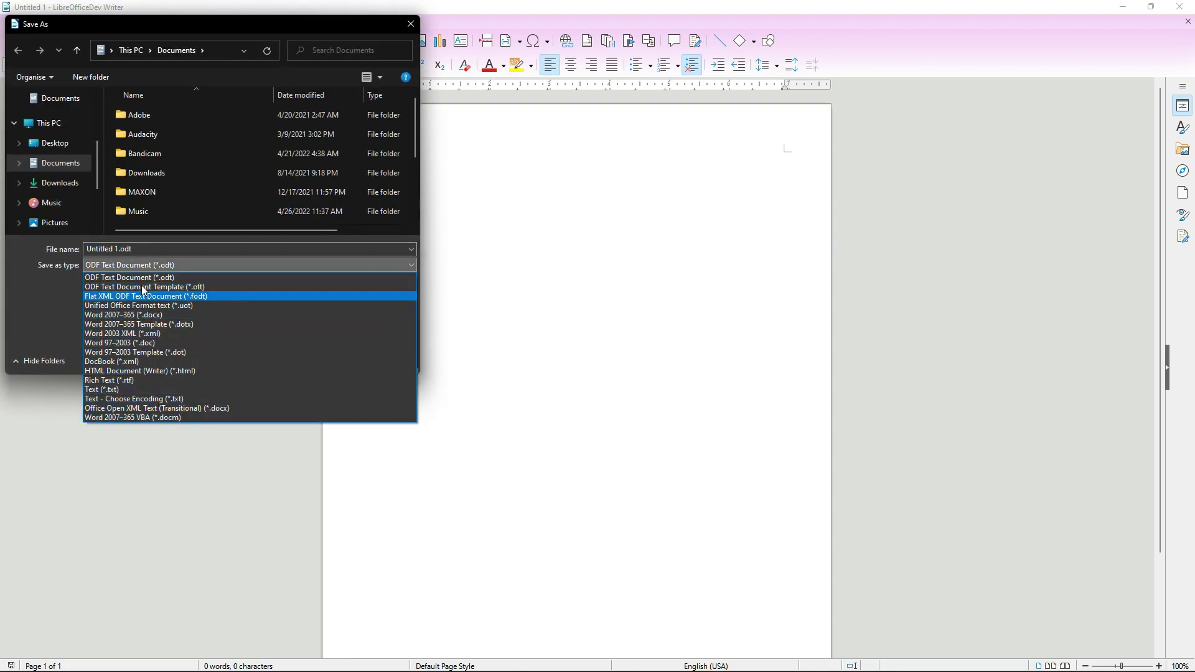
left_click(125, 466)
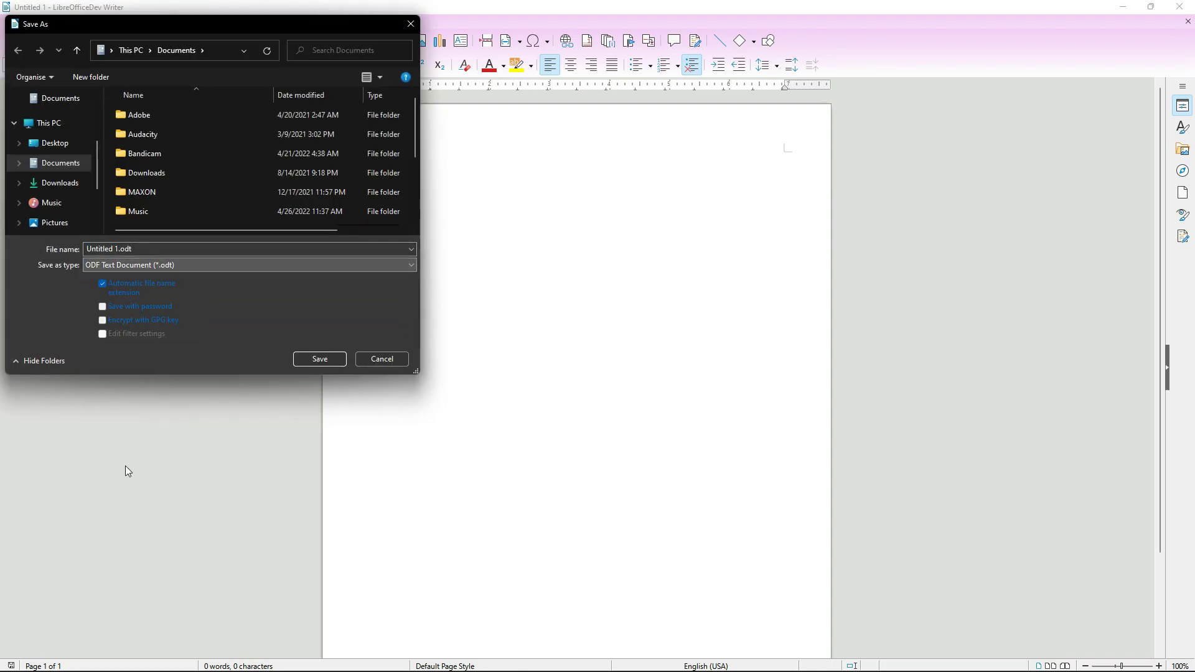
left_click(378, 365)
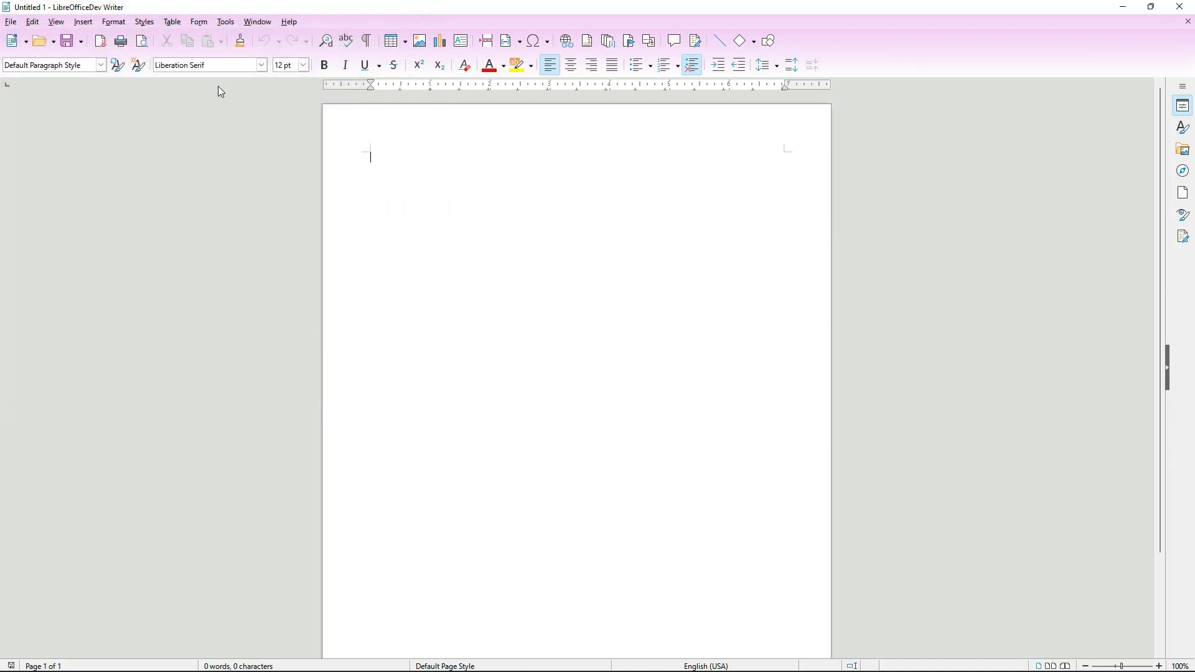
Look through the available paragraph styles and fonts without changing the current formatting.
left_click(103, 68)
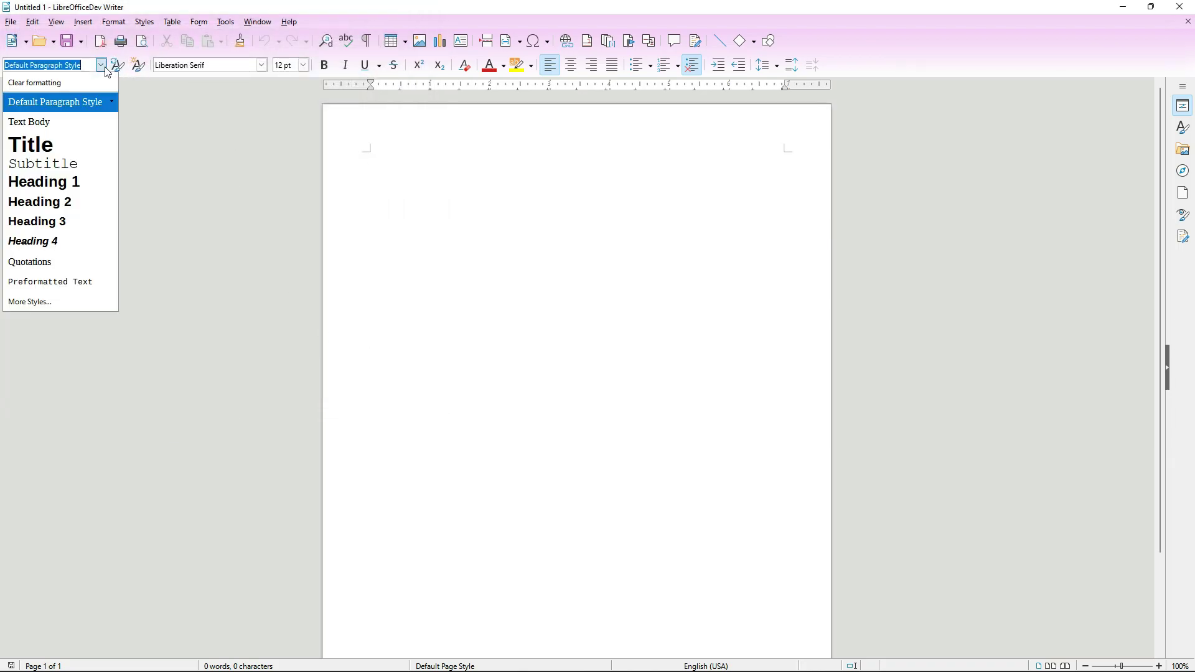
left_click(263, 70)
left_click(261, 69)
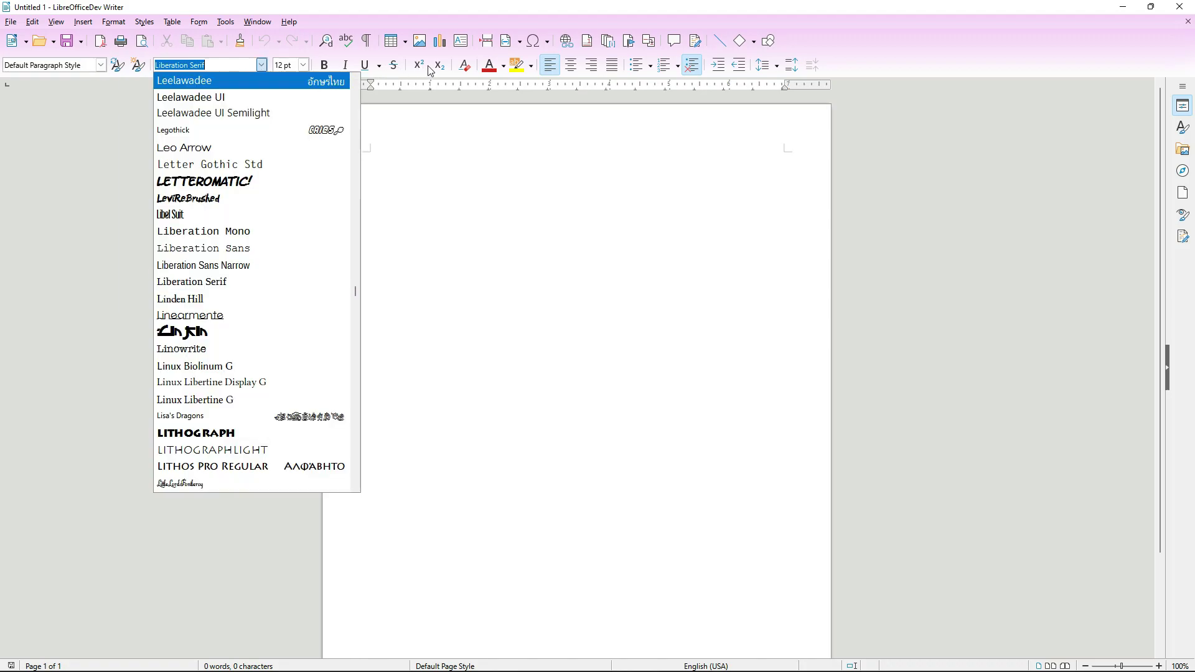
left_click(920, 81)
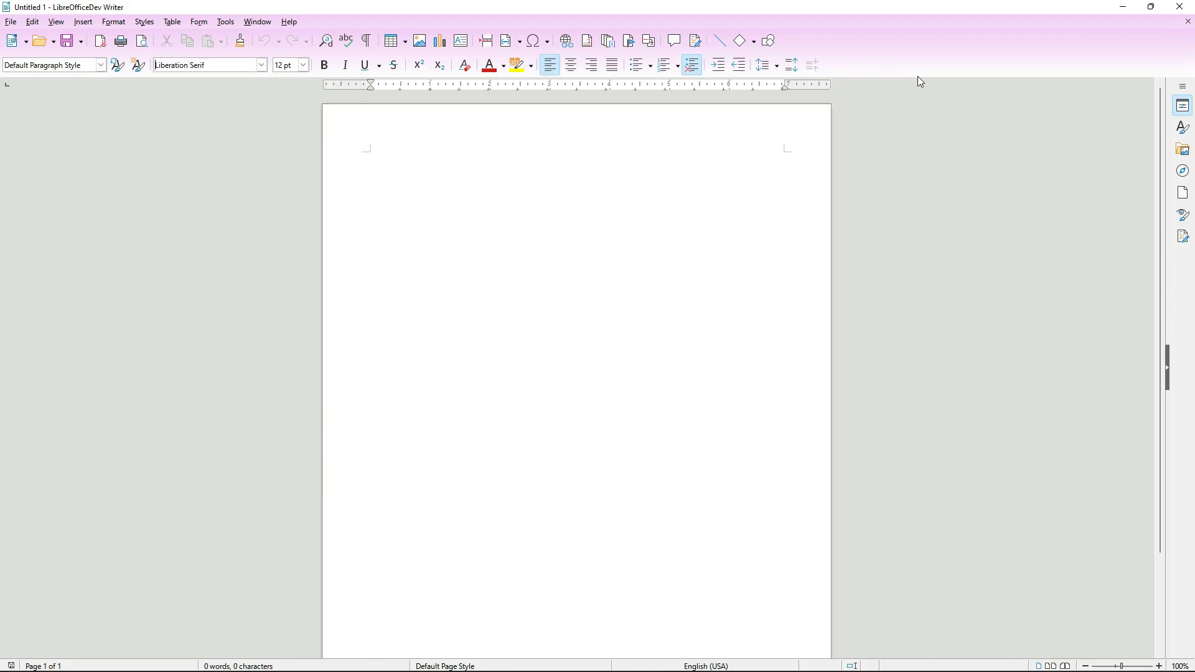
Review the Gallery, Navigator, Page, Style Inspector and Manage Changes sidebar decks.
left_click(1181, 91)
left_click(1144, 114)
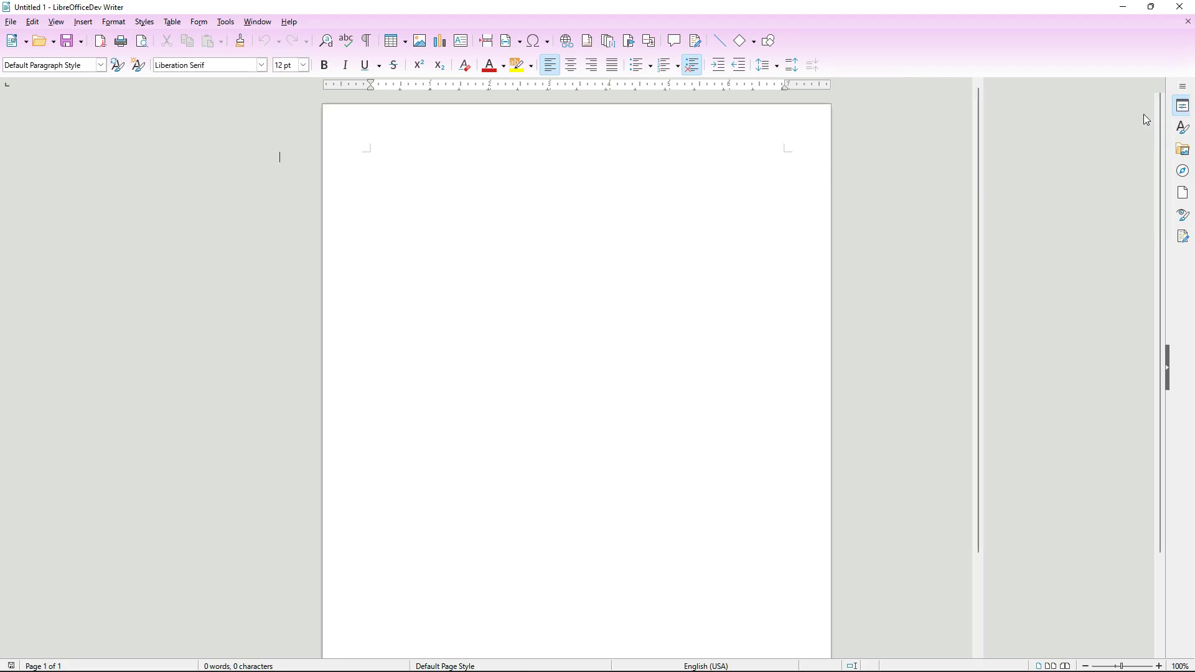
left_click(1183, 150)
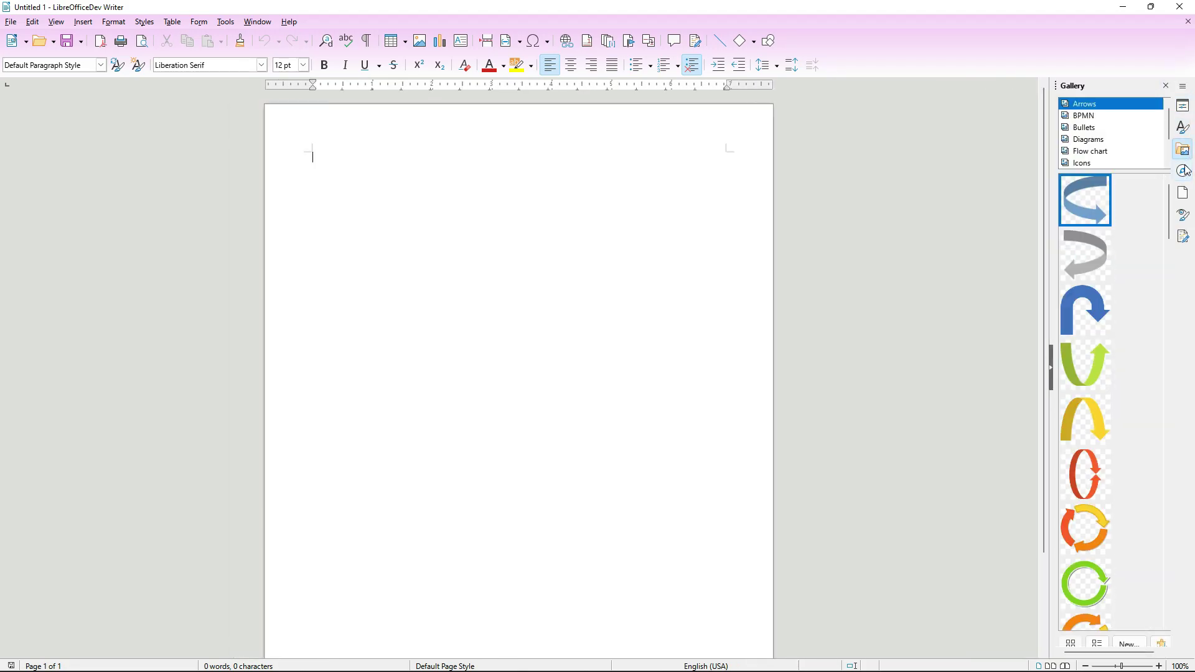
left_click(1184, 170)
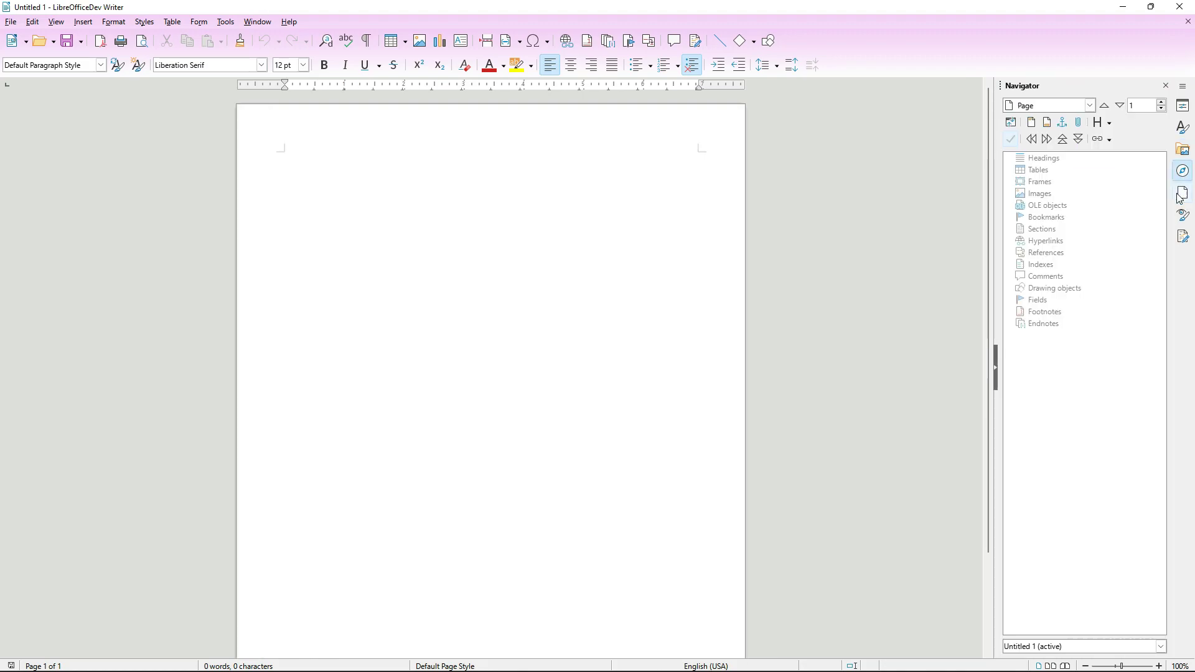
left_click(1182, 193)
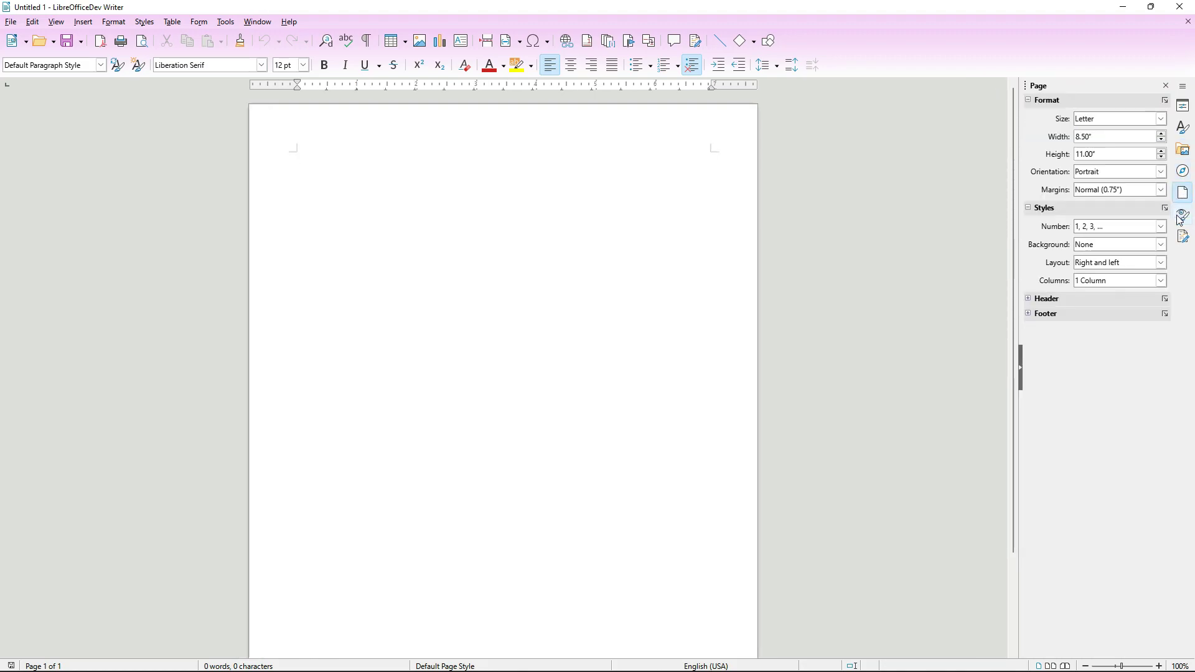
left_click(1181, 218)
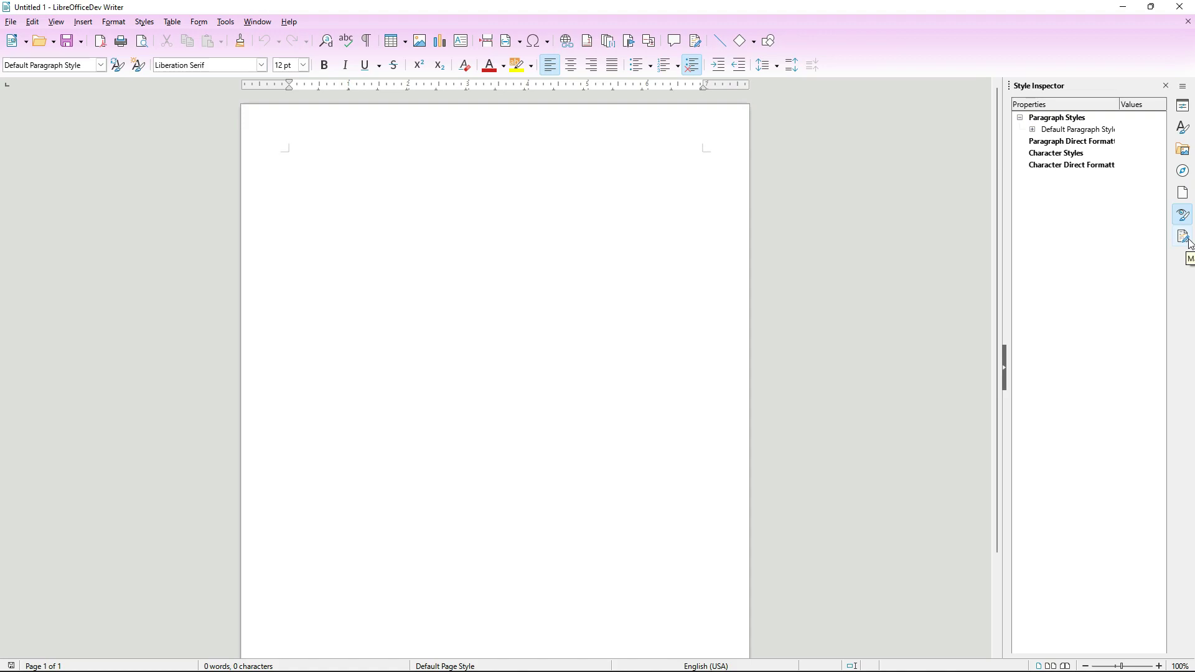
left_click(1185, 239)
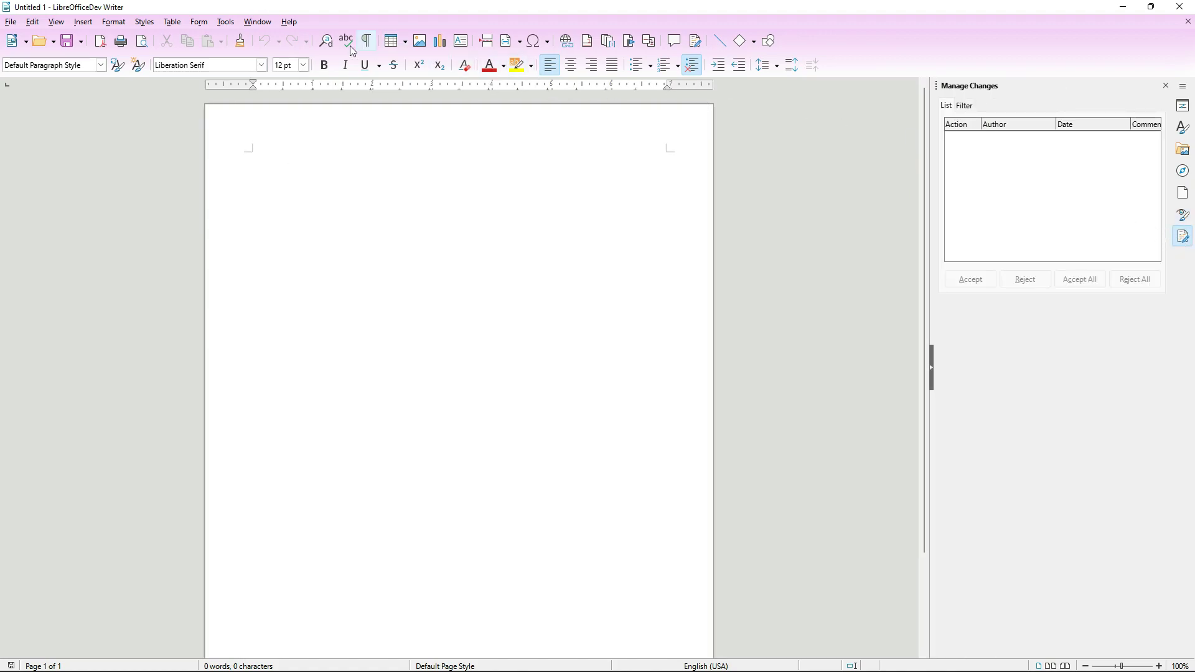
Look through Writer's commands for styles, tables, forms, inserting content and handling files.
left_click(144, 22)
left_click(169, 23)
left_click(169, 22)
mouse_move(193, 22)
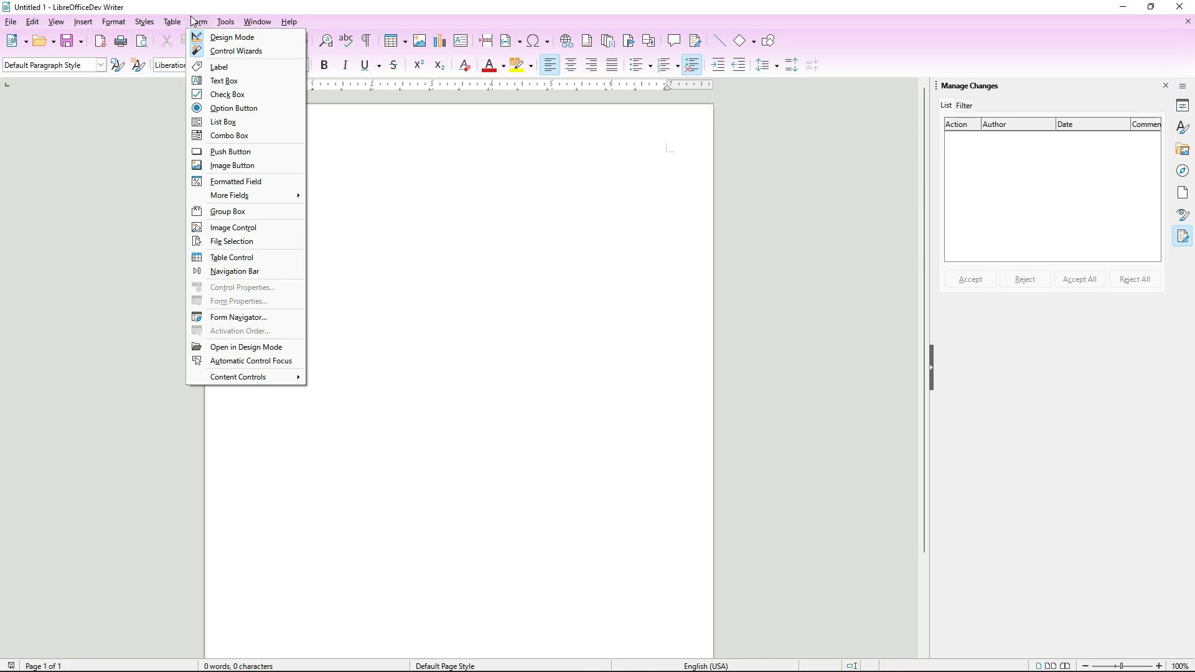
mouse_move(257, 21)
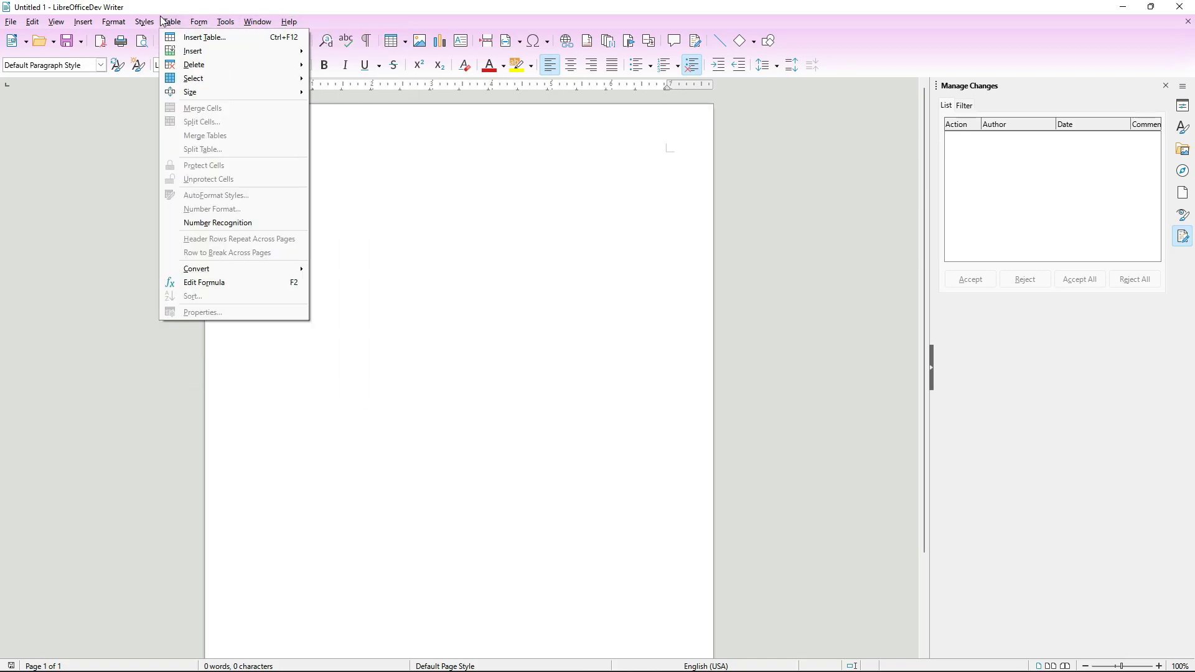
mouse_move(93, 24)
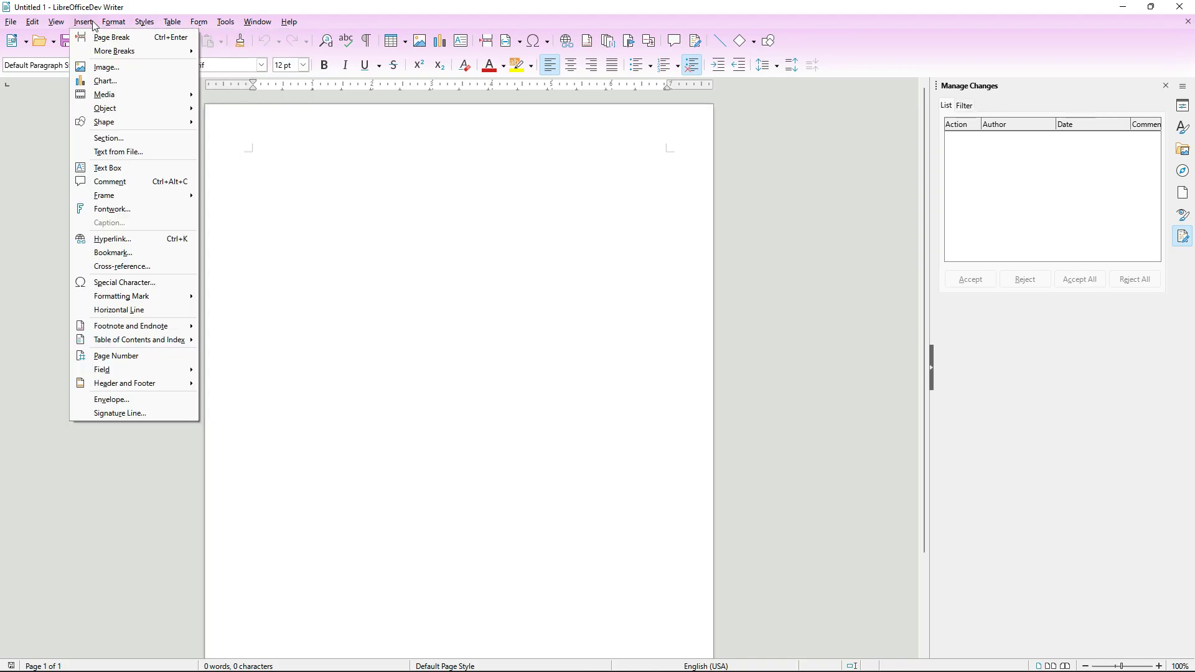
mouse_move(16, 23)
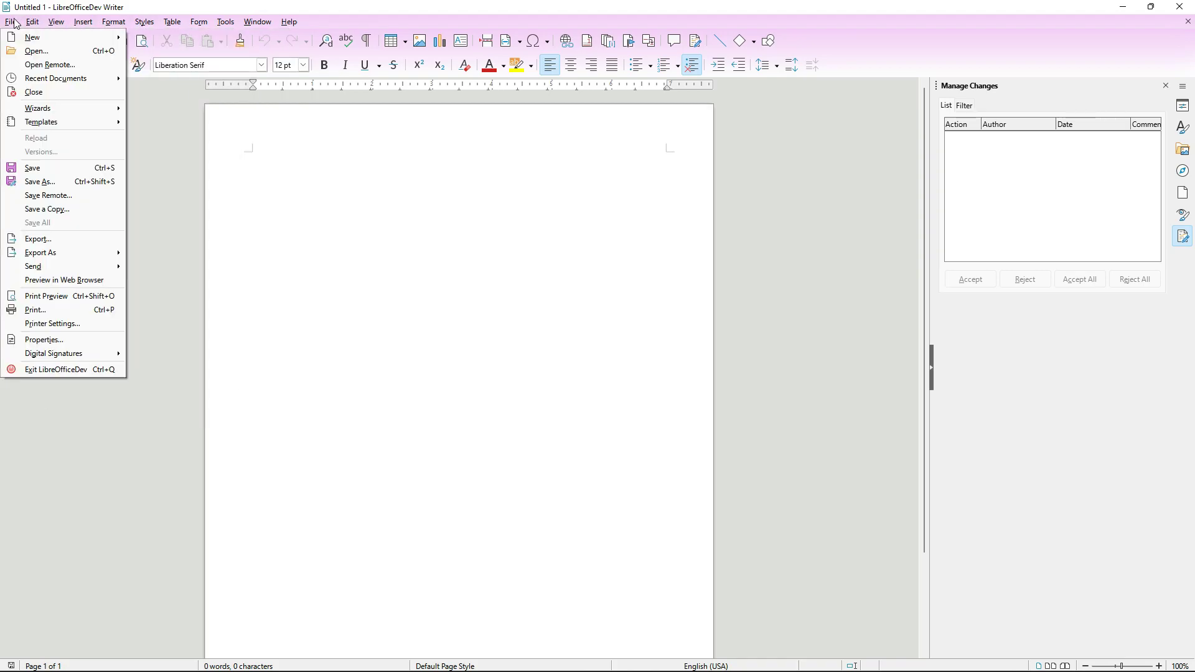
Close the blank Writer document and create a new Calc spreadsheet.
left_click(1186, 26)
left_click(1188, 25)
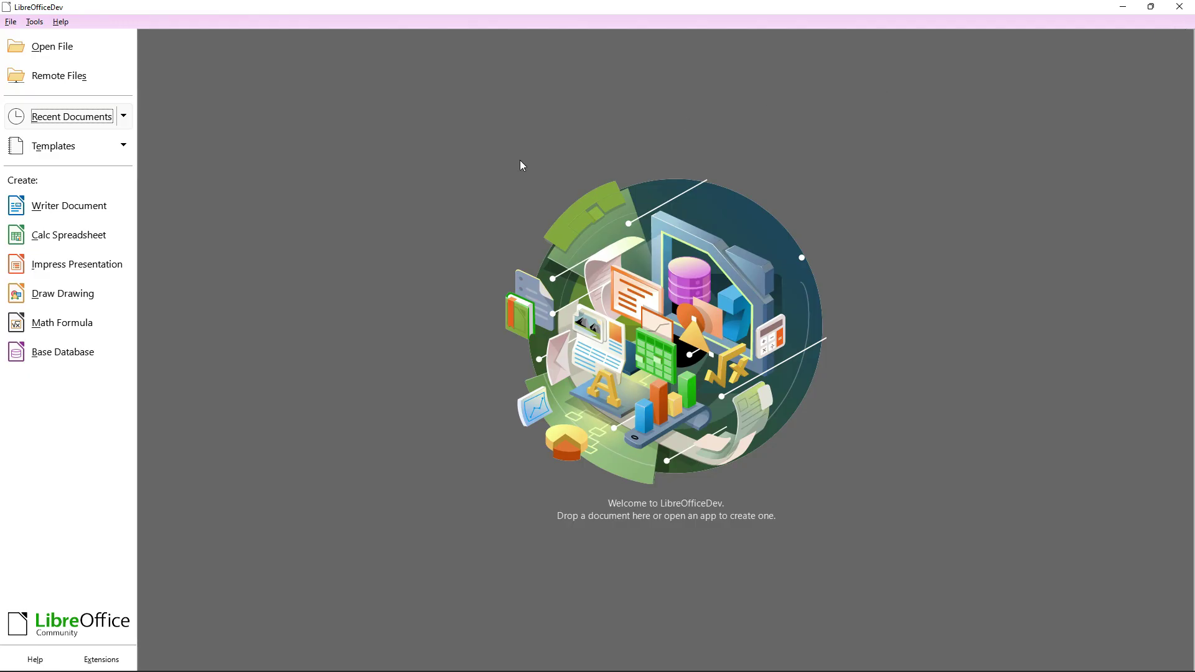
left_click(100, 234)
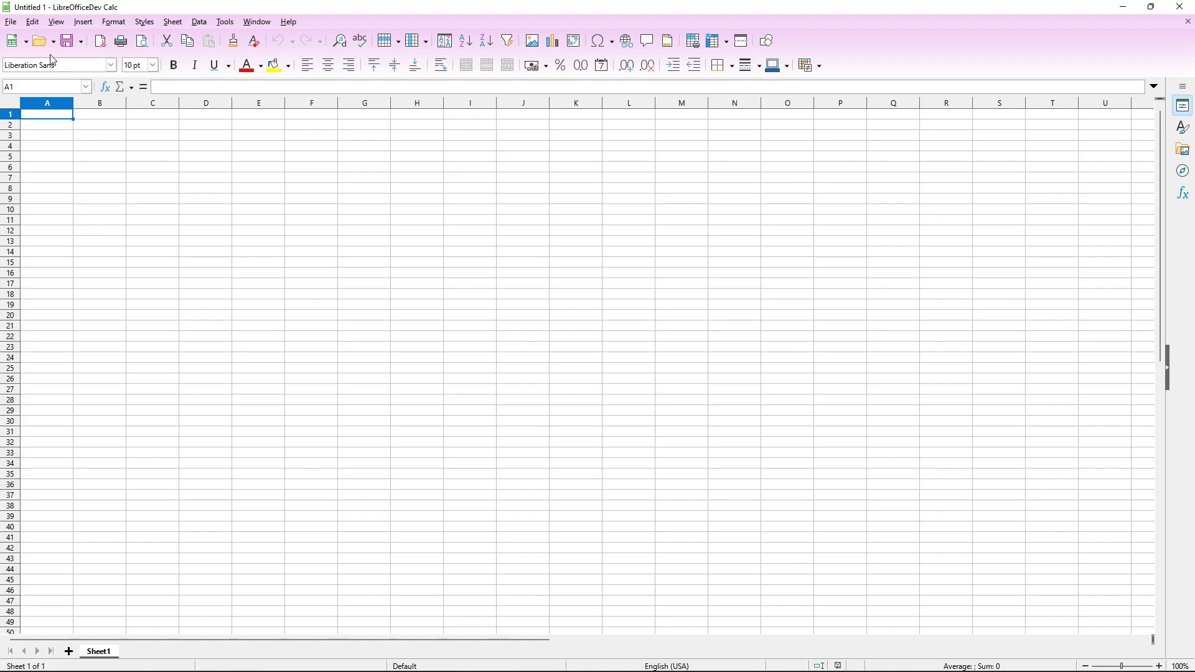
Check which file types the spreadsheet can be saved as, keep ODF Spreadsheet (*.ods), and cancel the save.
left_click(11, 22)
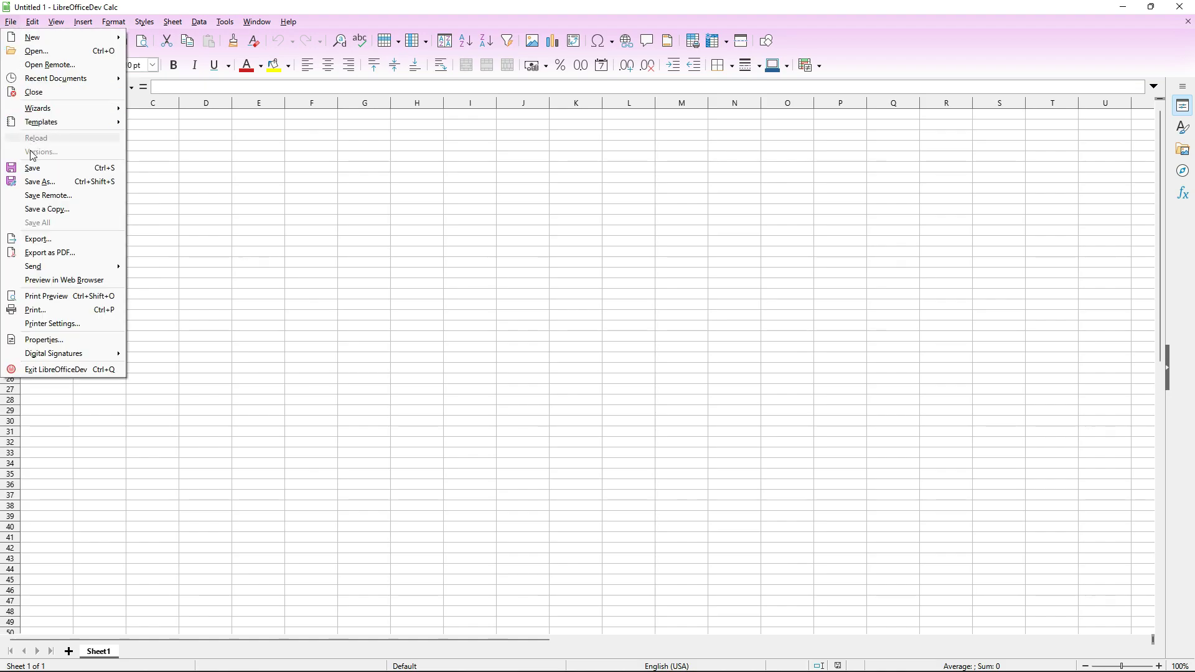
left_click(37, 173)
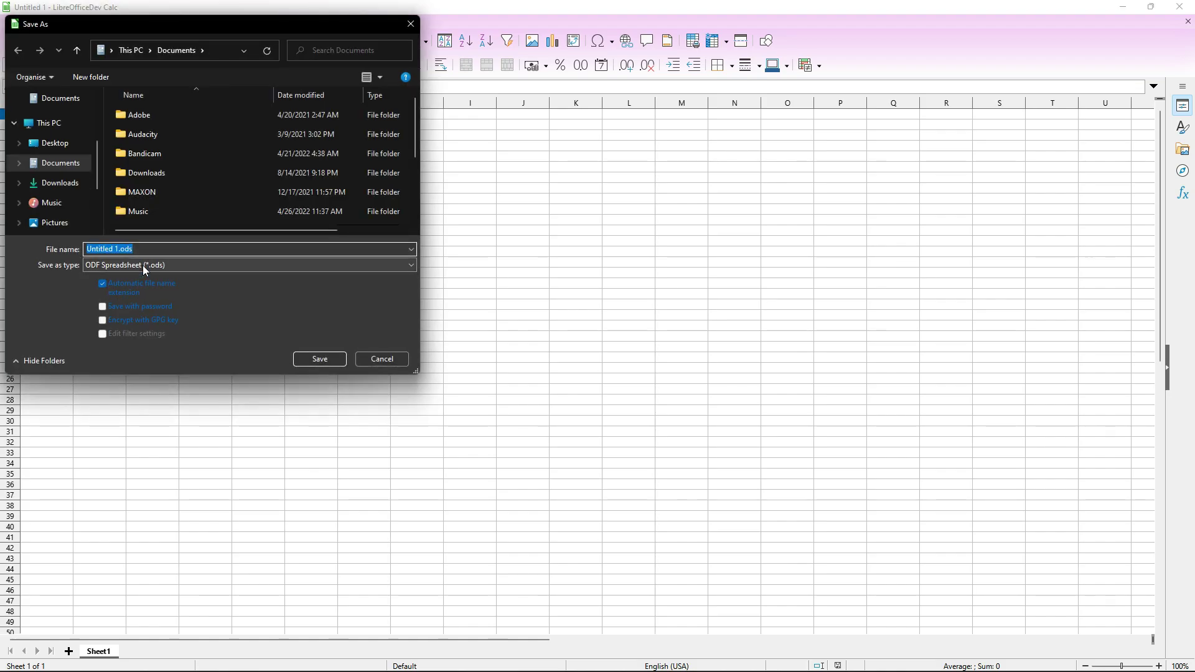
left_click(143, 265)
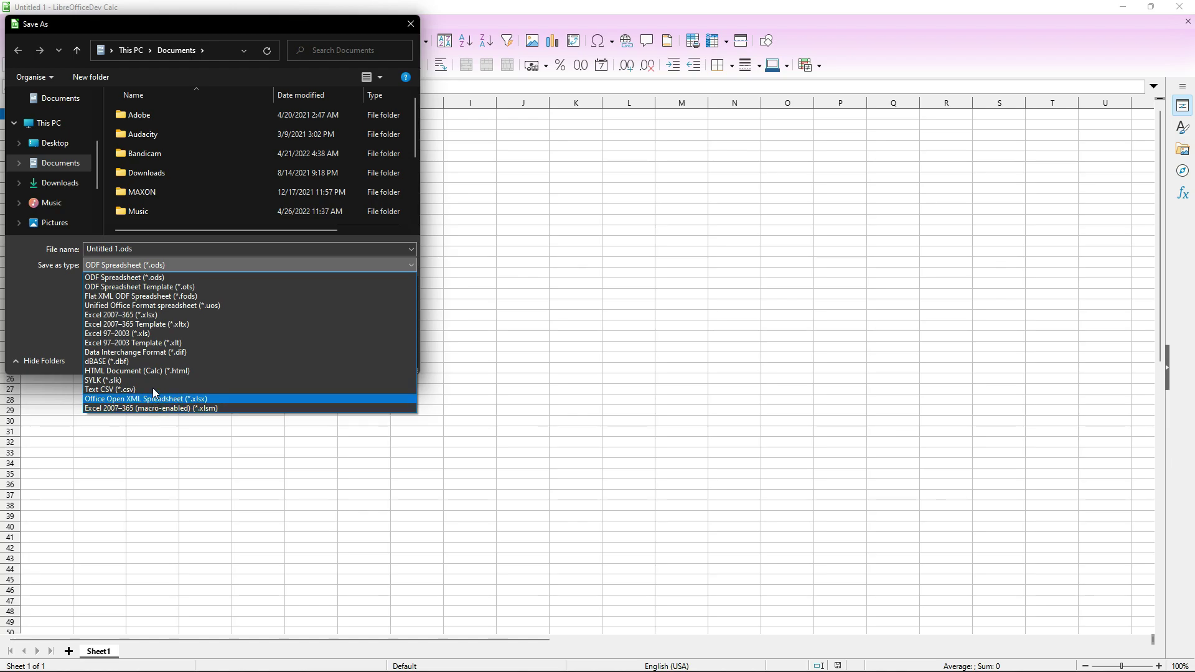
left_click(114, 277)
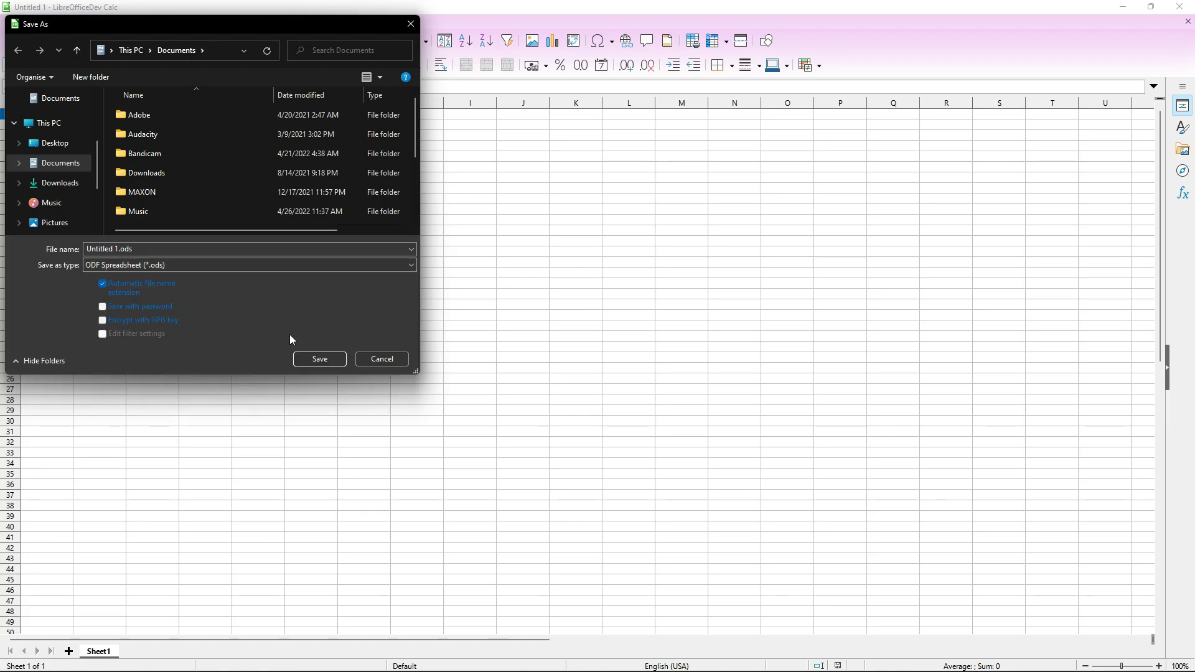
left_click(382, 360)
Check which file types the spreadsheet can be exported to, and cancel the export.
left_click(11, 21)
left_click(48, 239)
left_click(137, 266)
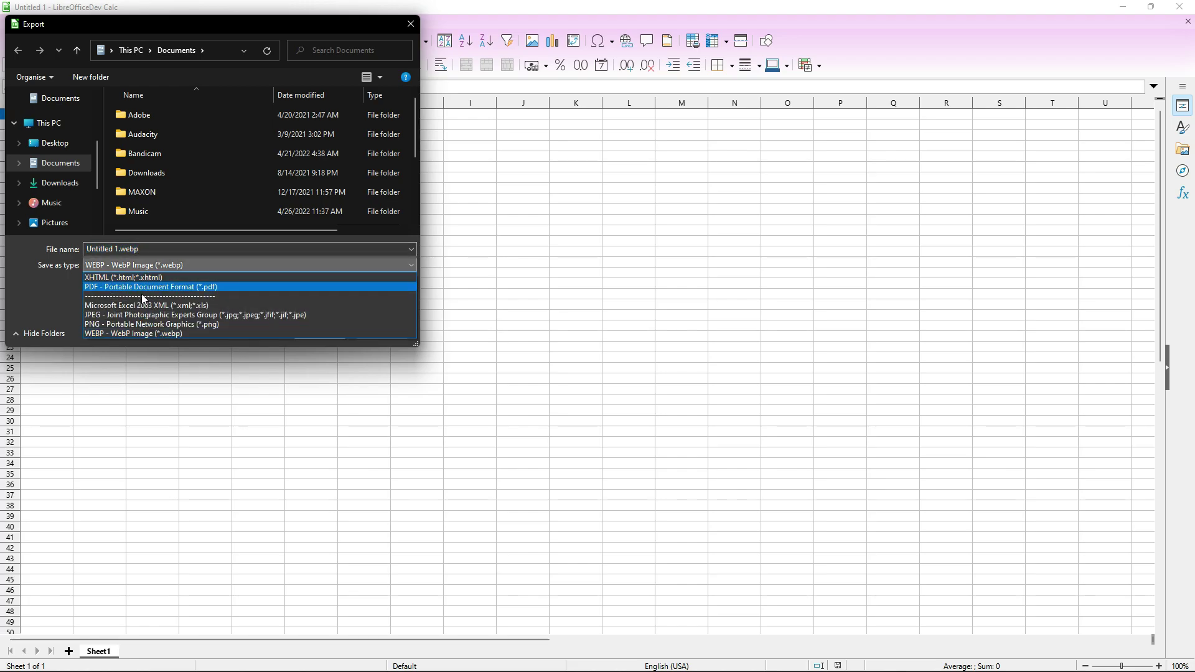
left_click(44, 311)
left_click(359, 331)
Review the spreadsheet's PDF export options from General through Digital Signatures, and cancel without exporting.
left_click(15, 24)
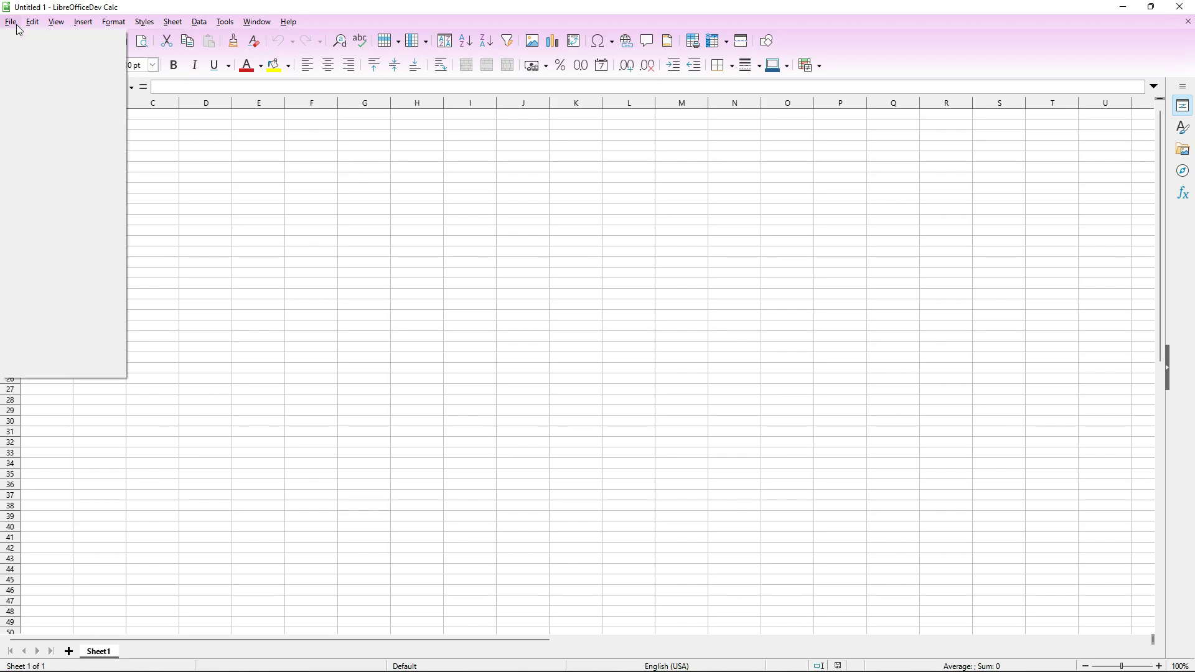
left_click(68, 252)
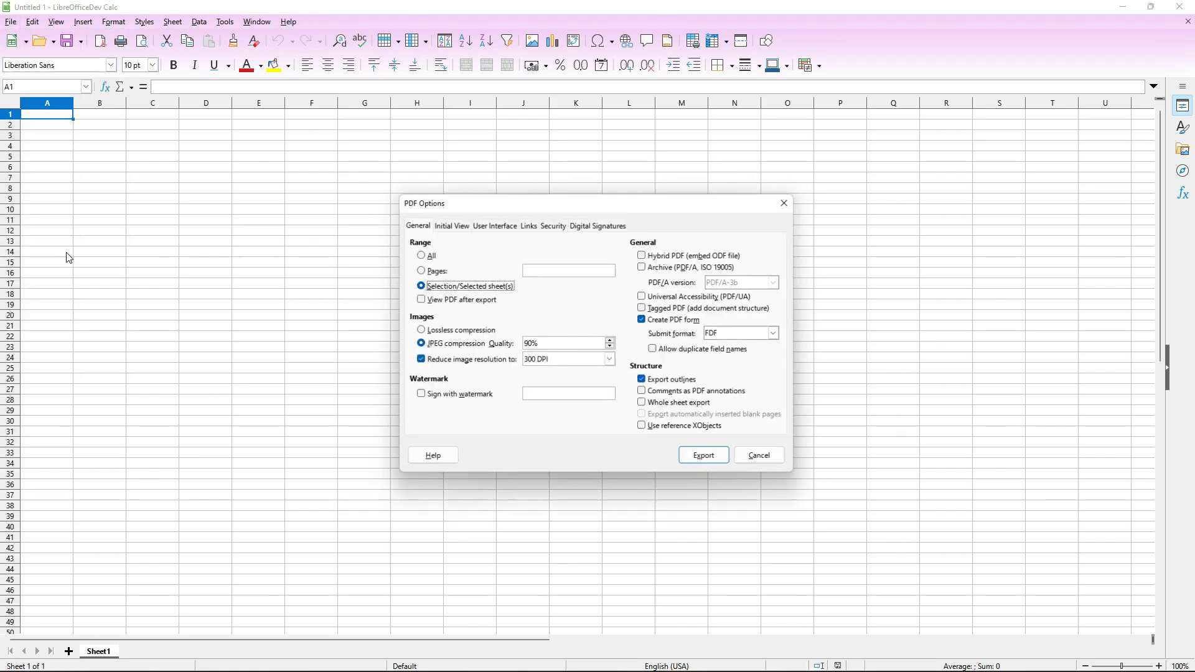
left_click(451, 227)
left_click(494, 224)
left_click(527, 226)
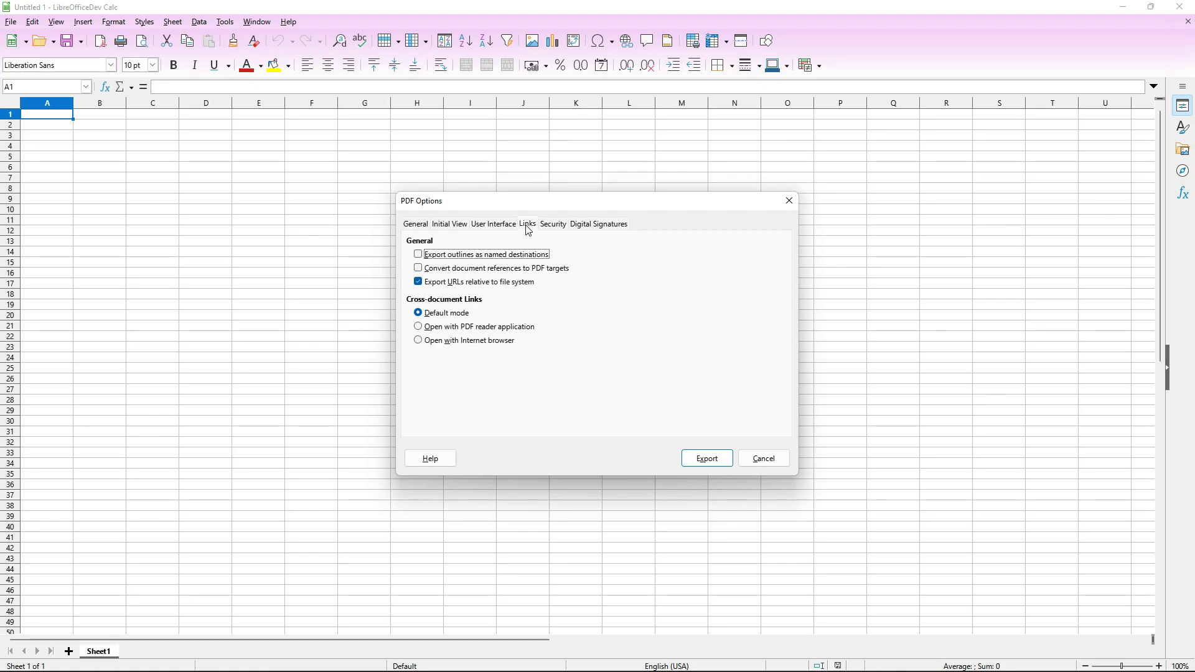
left_click(550, 228)
left_click(577, 228)
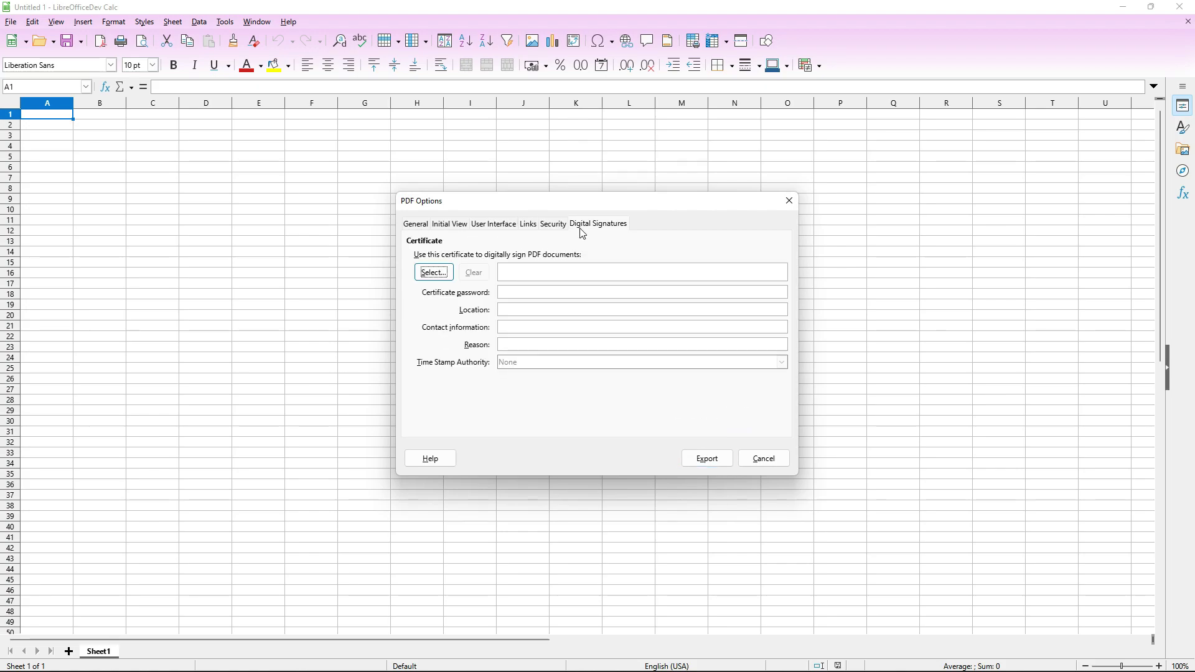
left_click(750, 454)
Look through Calc's commands for help, tools, inserting content and handling files without running any.
left_click(288, 23)
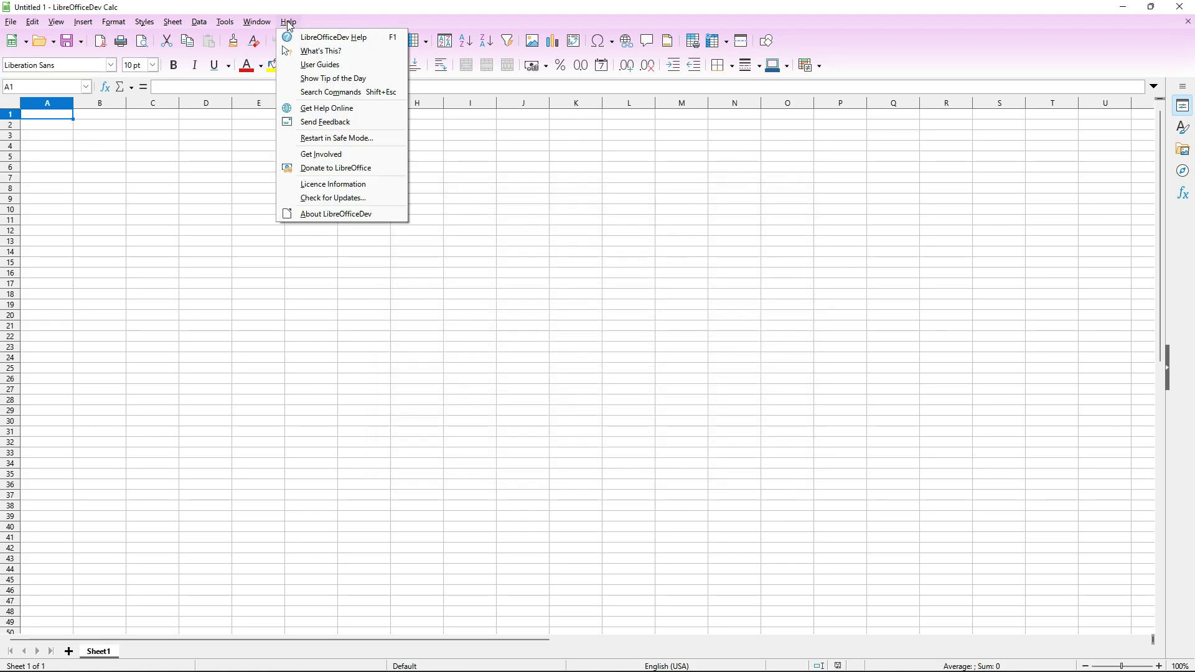
mouse_move(263, 27)
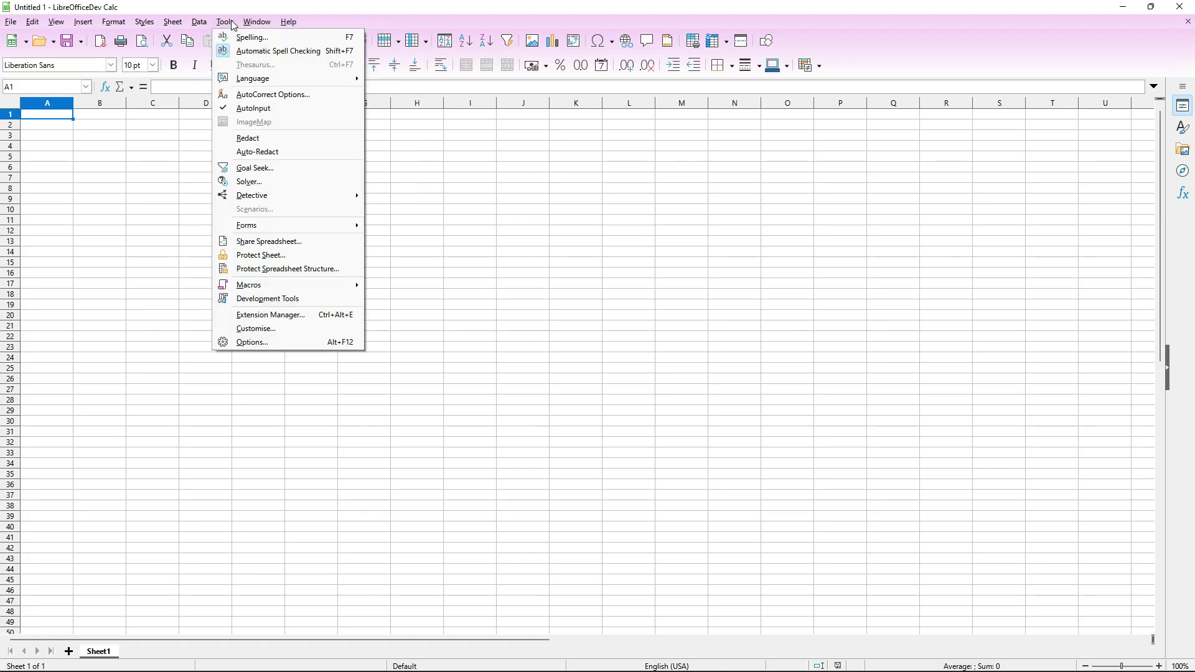
mouse_move(125, 25)
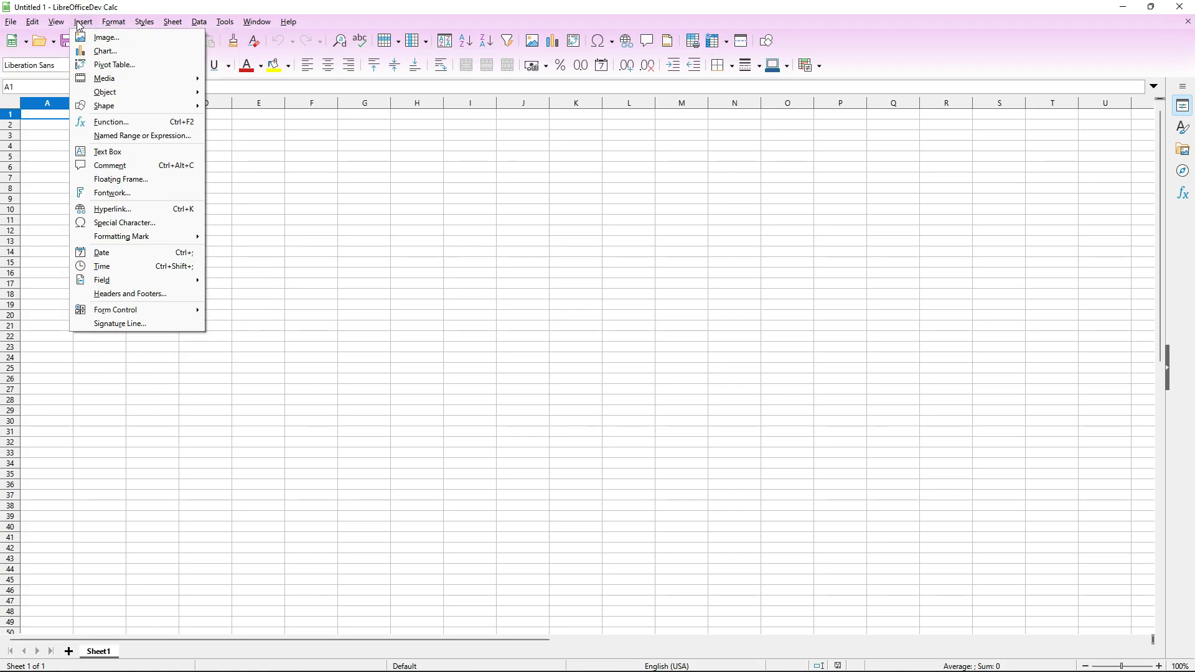
mouse_move(13, 25)
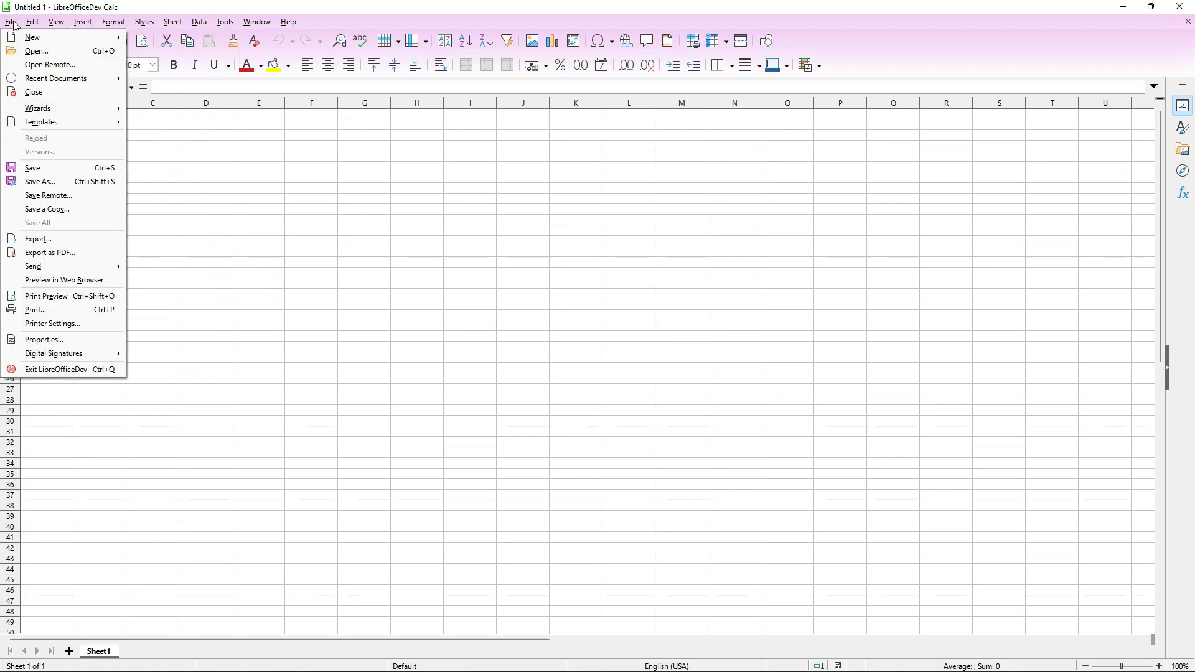
left_click(964, 52)
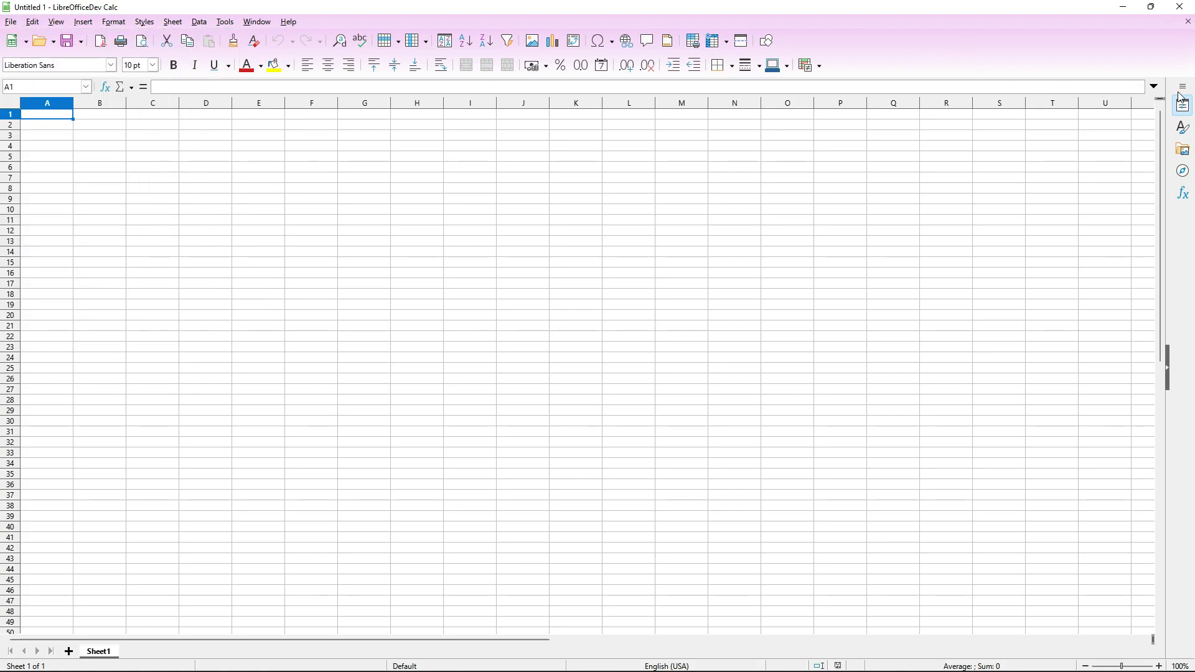
Expand the Calc sidebar and review its Properties, Functions, Navigator, Gallery and Styles decks.
left_click_drag(1167, 87, 944, 90)
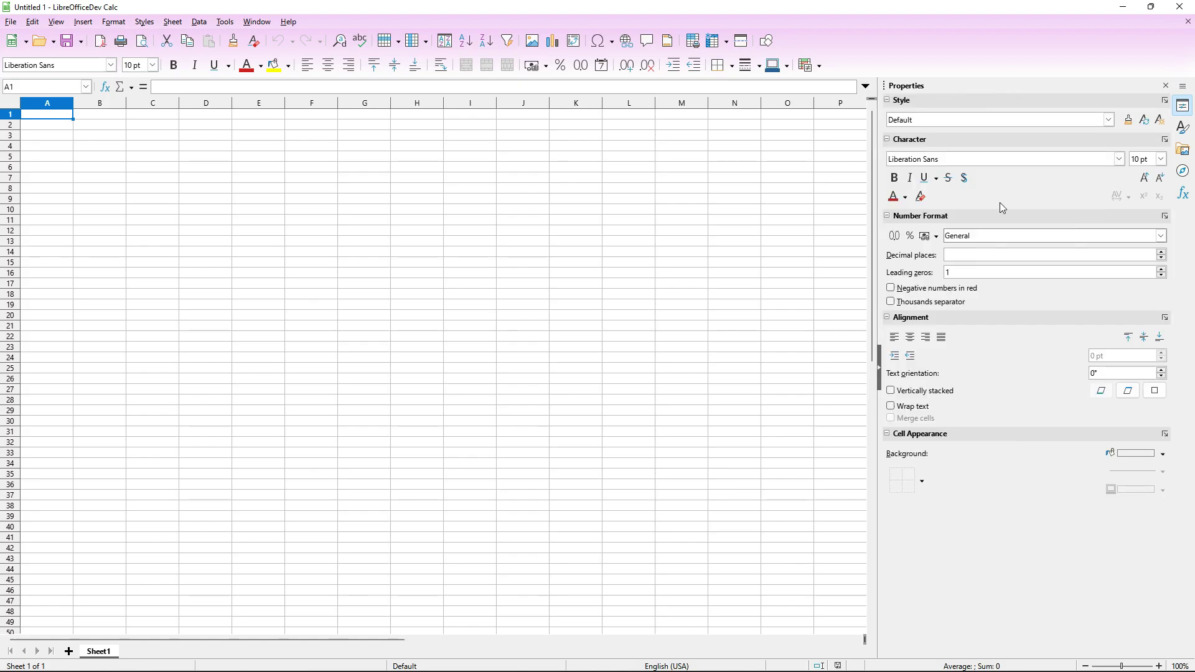
left_click(1182, 86)
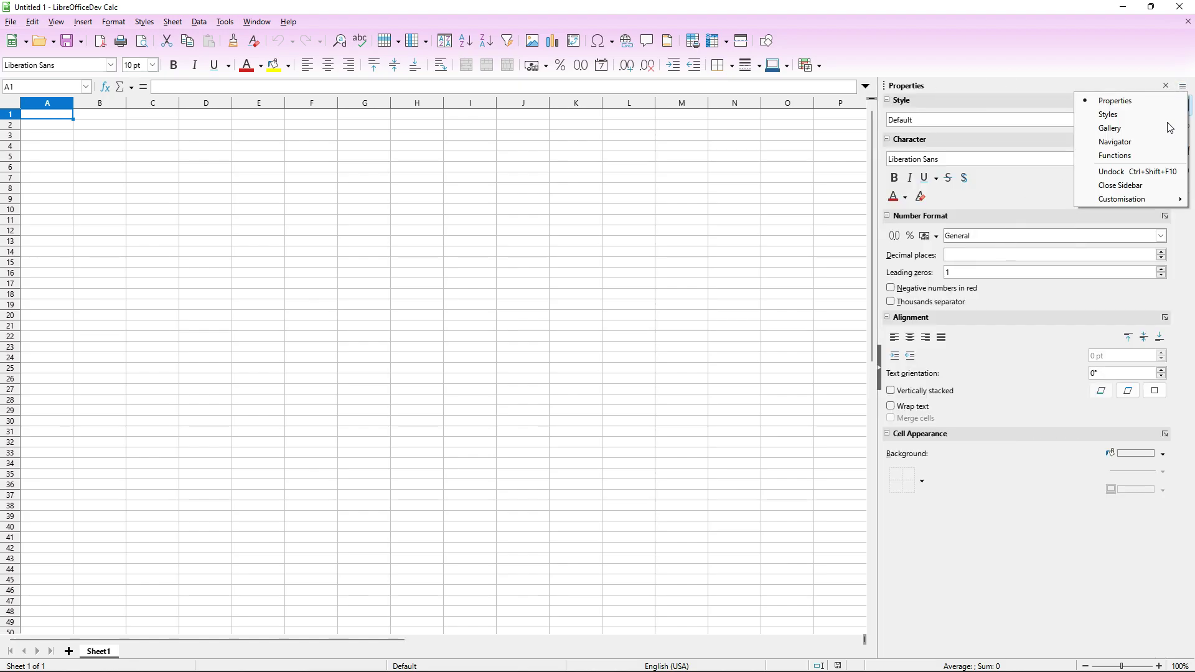
mouse_move(1153, 199)
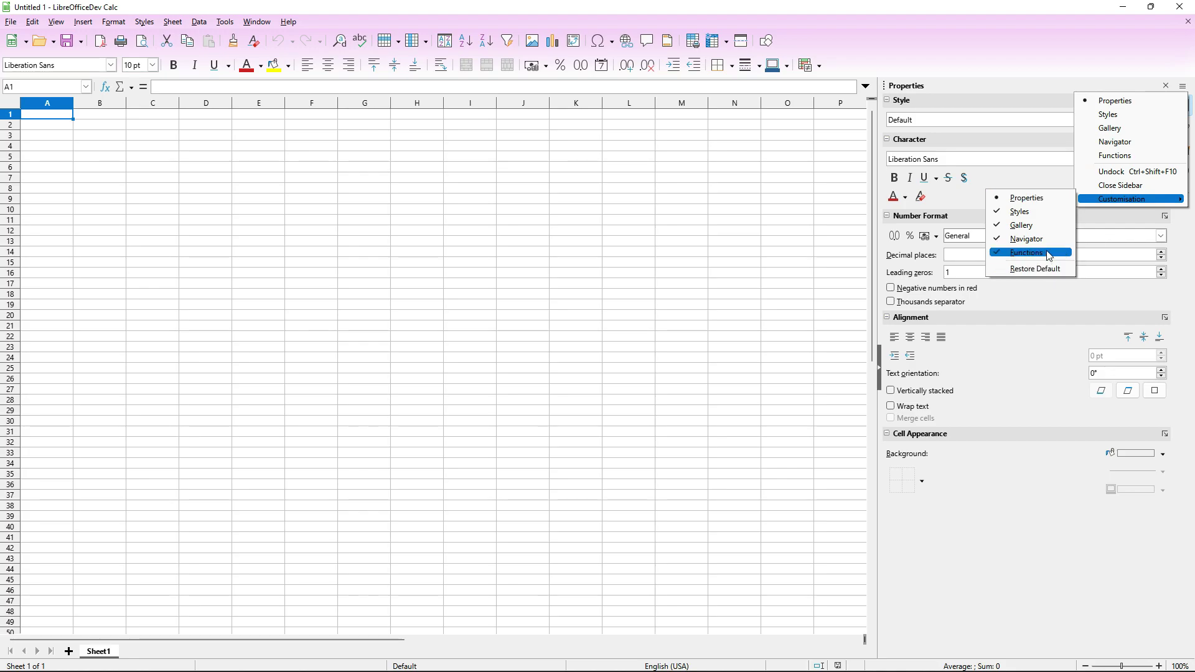
left_click(1128, 157)
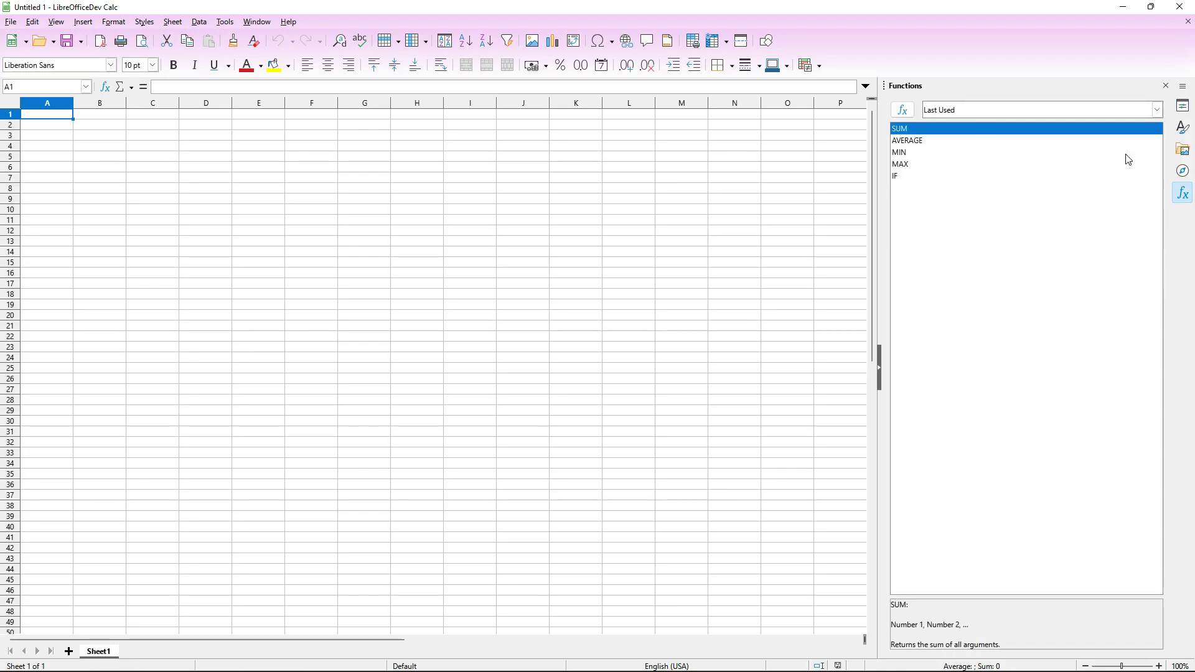
left_click(1183, 171)
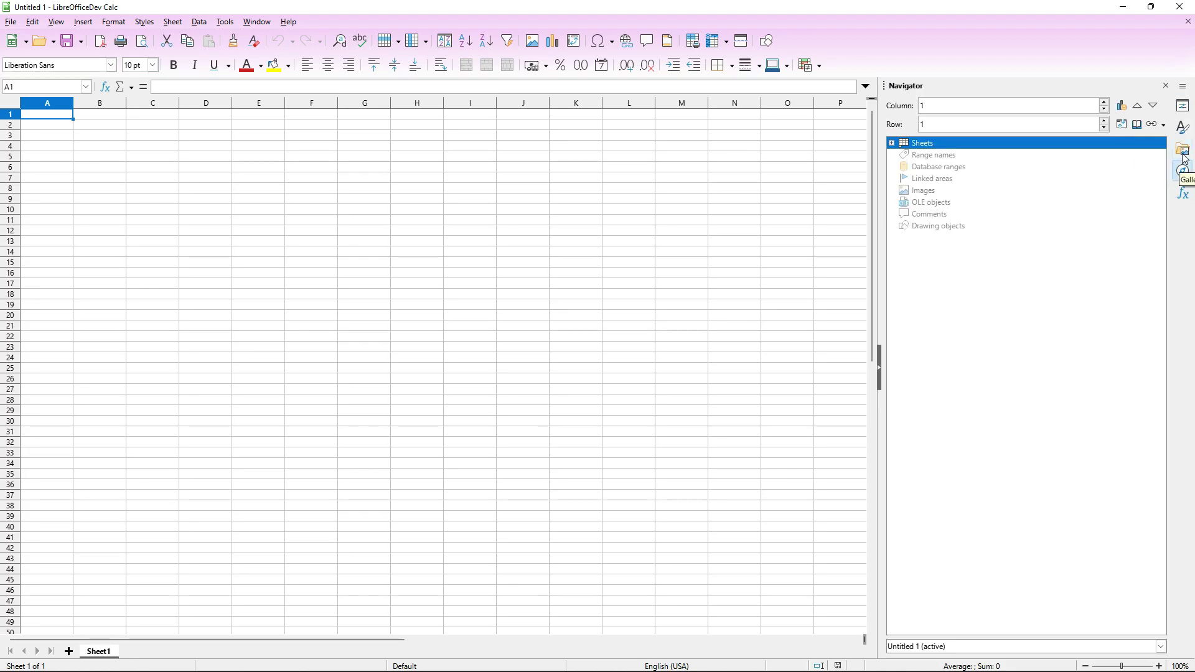
left_click(1183, 149)
left_click(1181, 127)
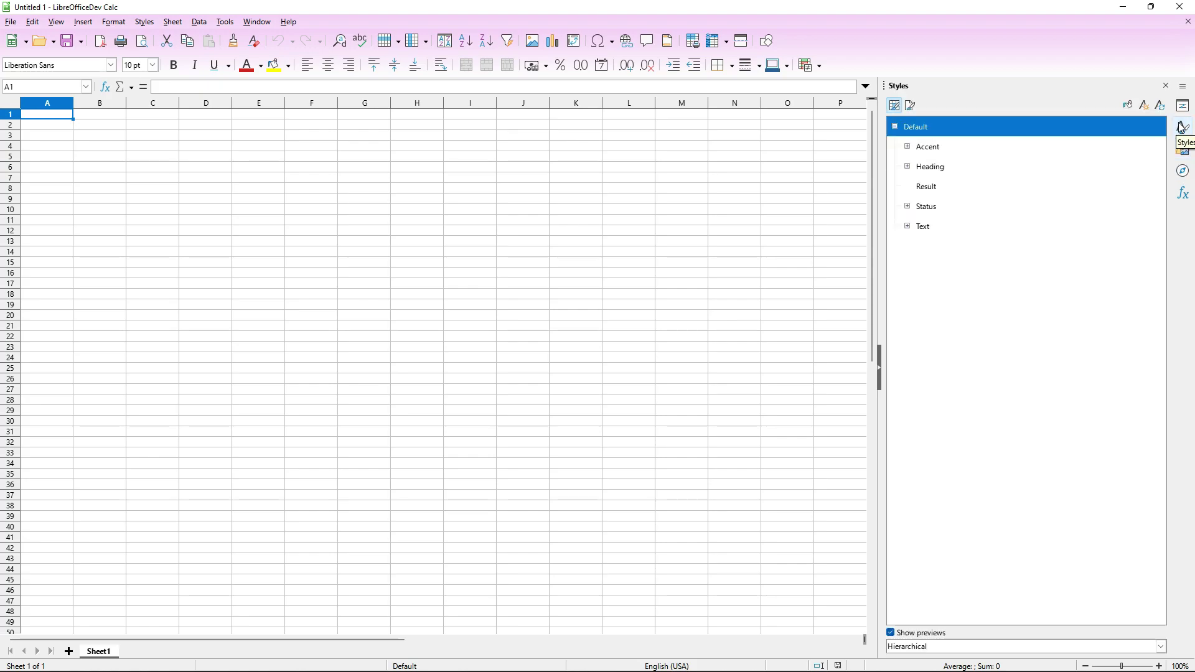
Close the spreadsheet and create a new Impress presentation from the Piano template.
left_click(1187, 22)
left_click(106, 264)
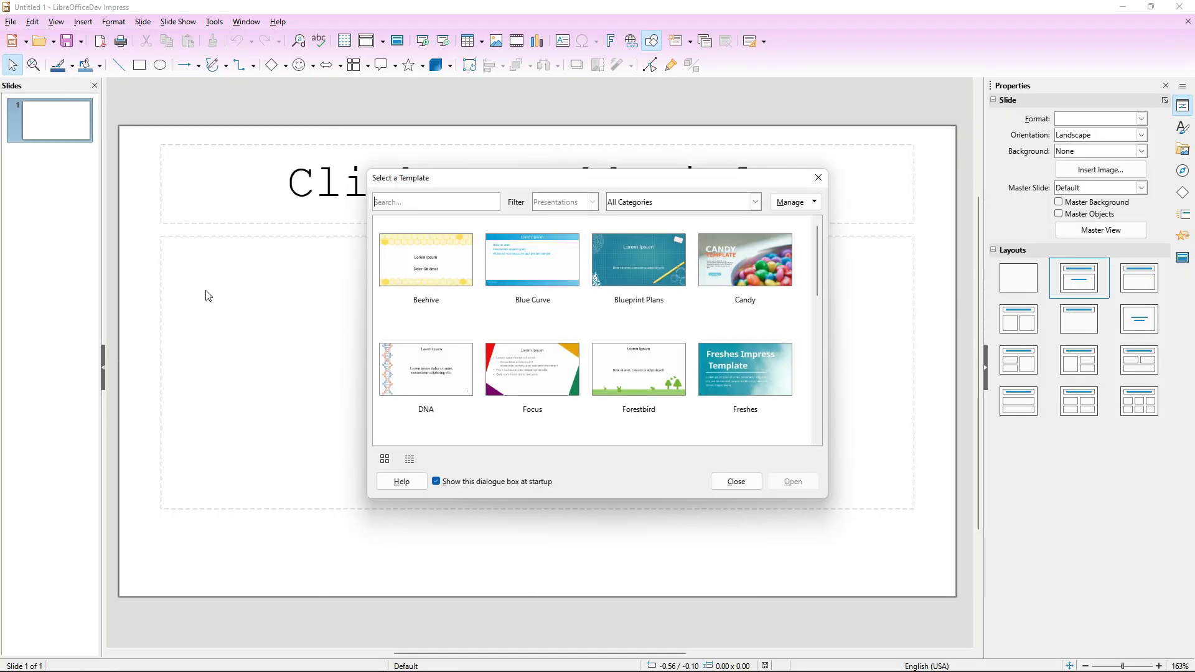
scroll(608, 391, "down", 10)
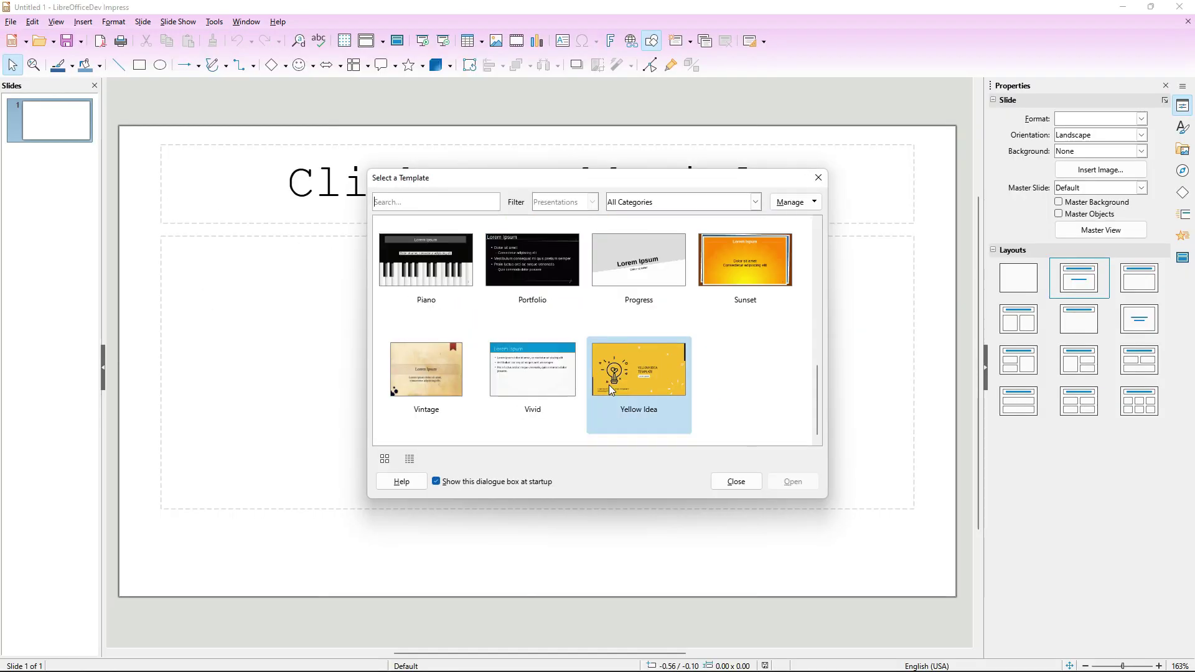
scroll(609, 385, "up", 3)
scroll(436, 389, "down", 1)
left_click(398, 390)
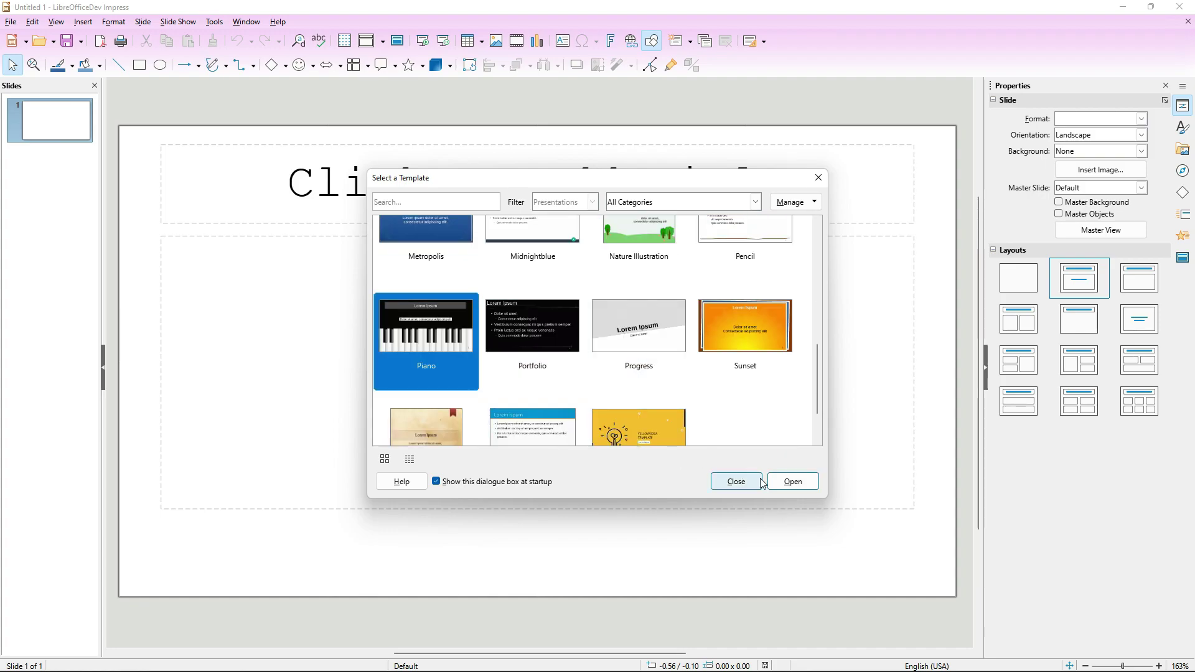
left_click(788, 481)
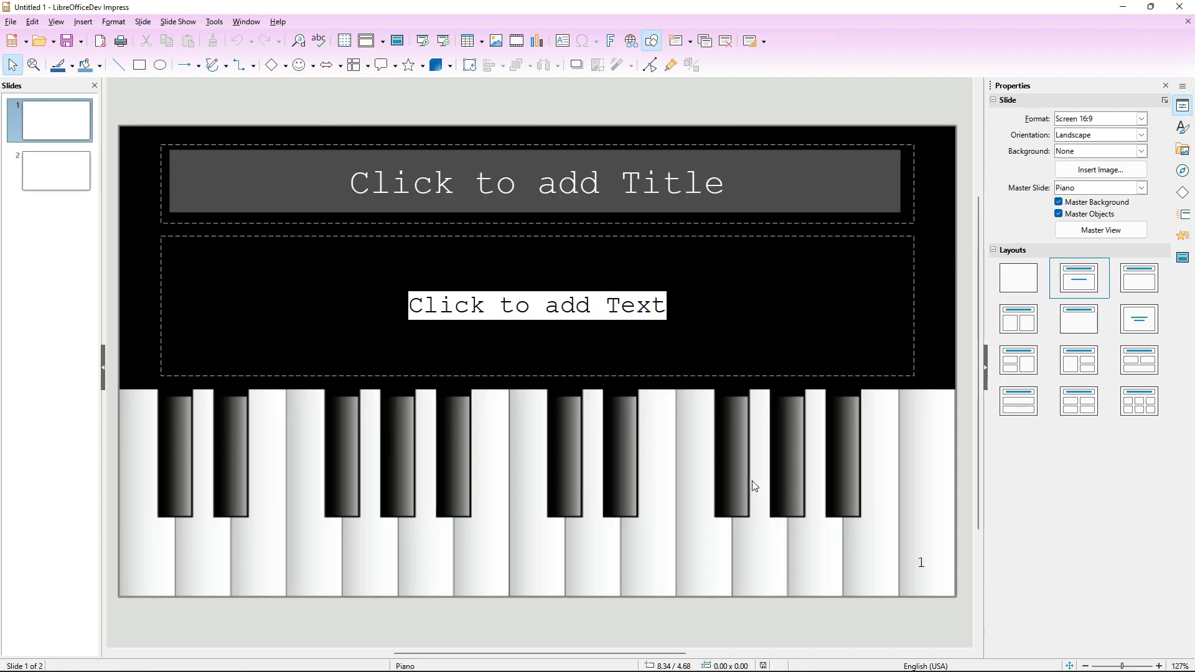
Check which file types the presentation can be saved as, and cancel the save.
left_click(11, 22)
left_click(52, 172)
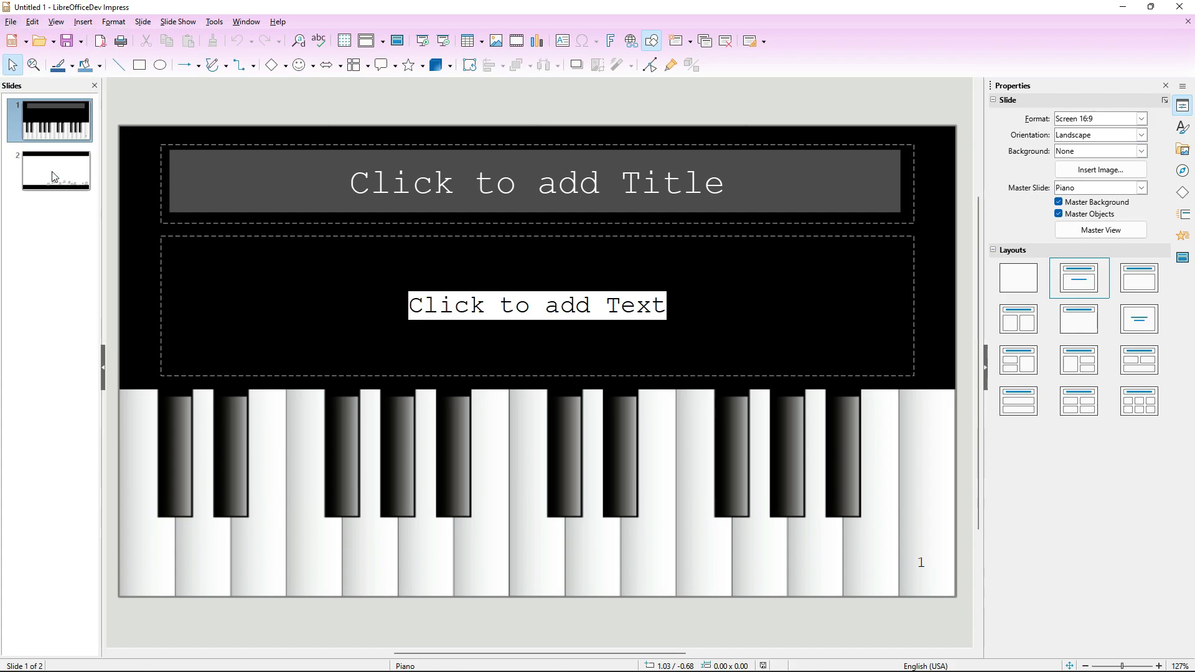
left_click(220, 267)
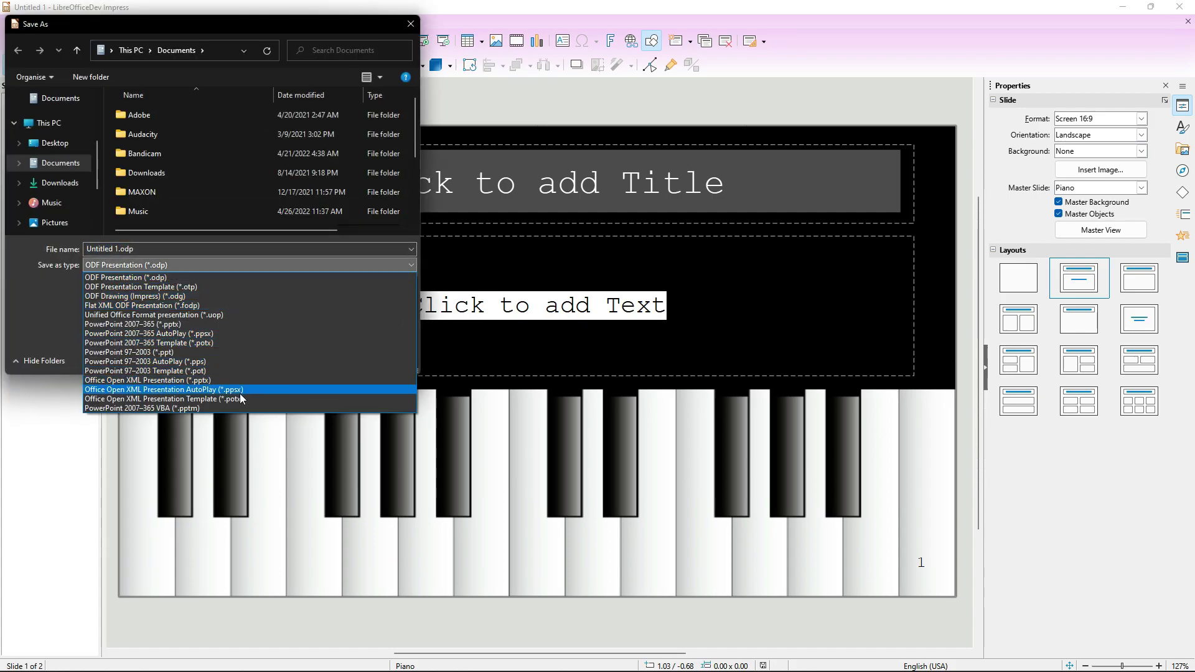
left_click(59, 295)
left_click(382, 361)
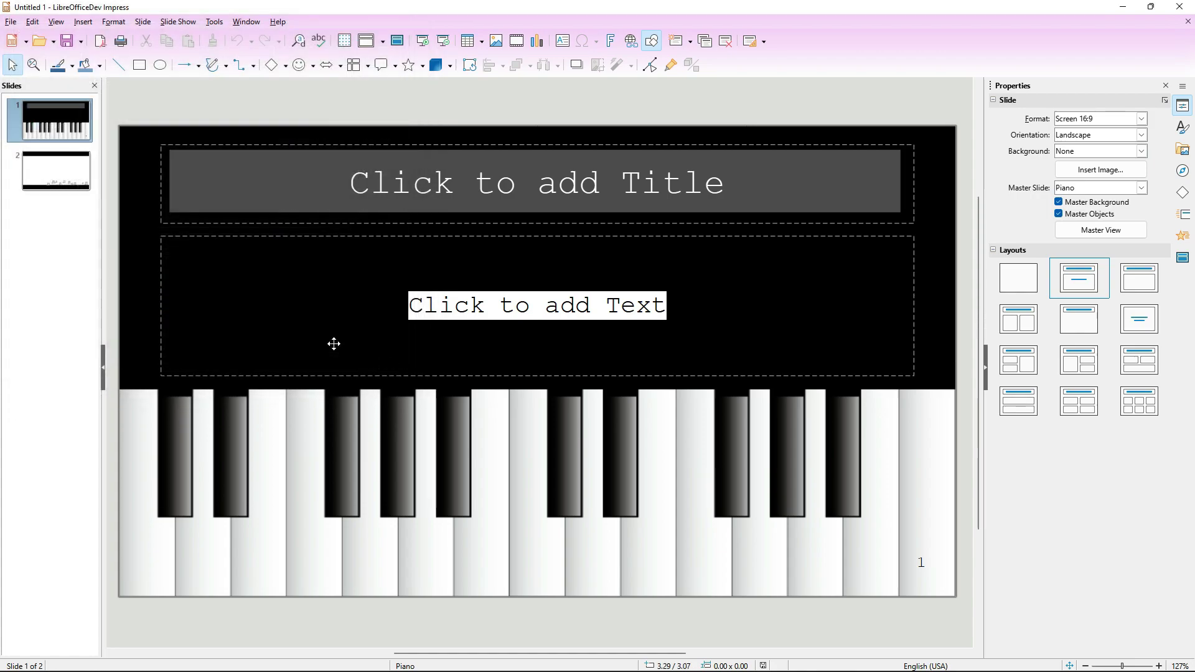
Check which file formats the presentation can be exported to, and cancel the export.
left_click(14, 23)
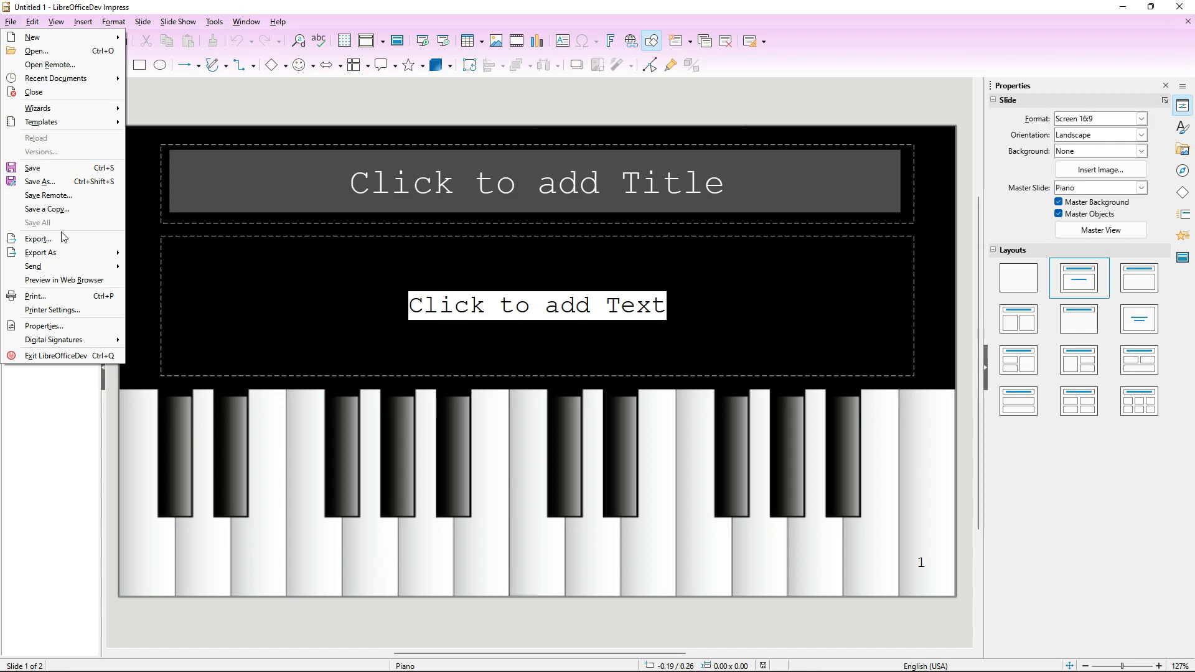
left_click(37, 239)
left_click(218, 265)
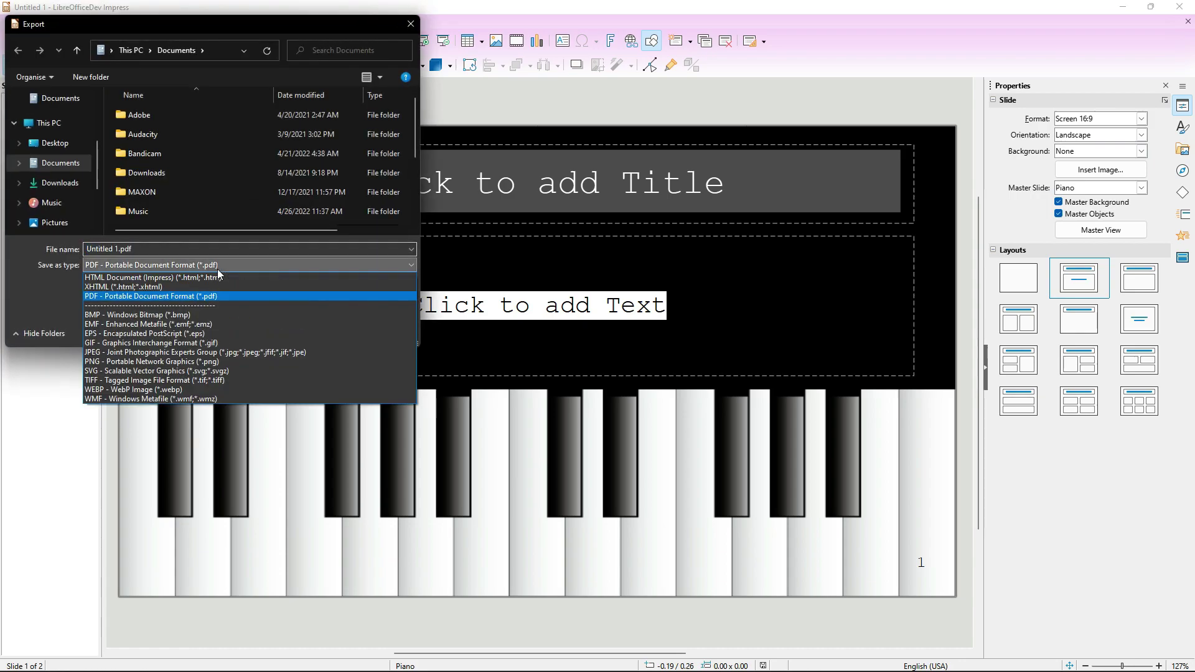
left_click(95, 283)
left_click(374, 331)
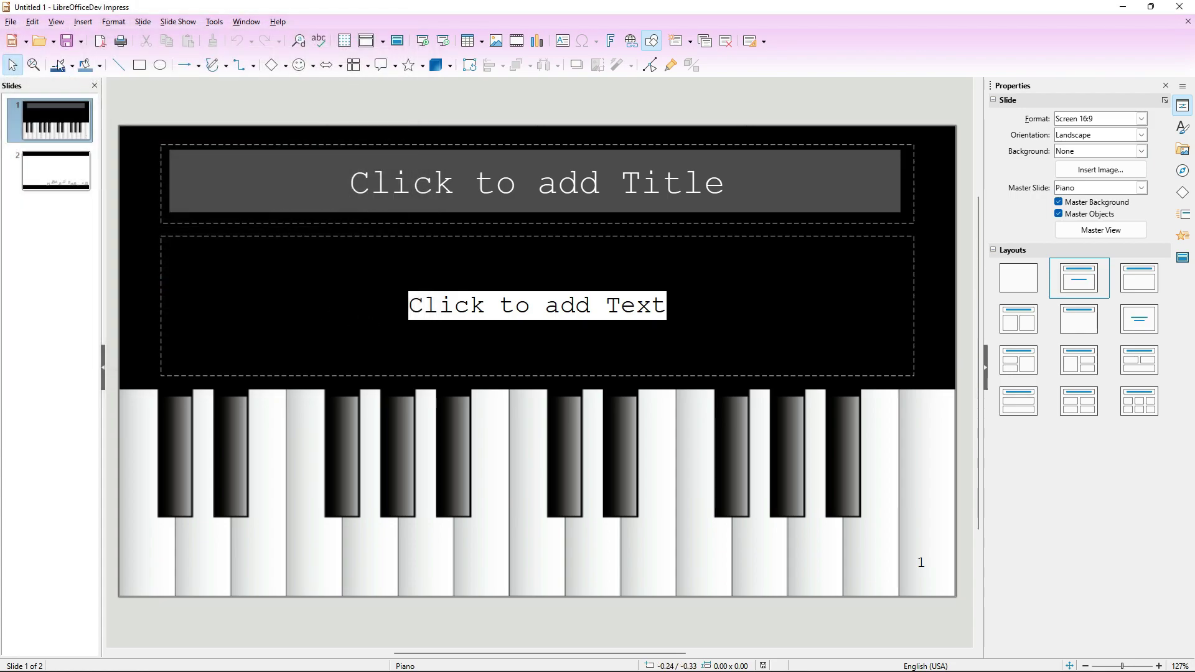
Look through Impress's commands for PDF export, formatting, windows and help without running any.
left_click(13, 23)
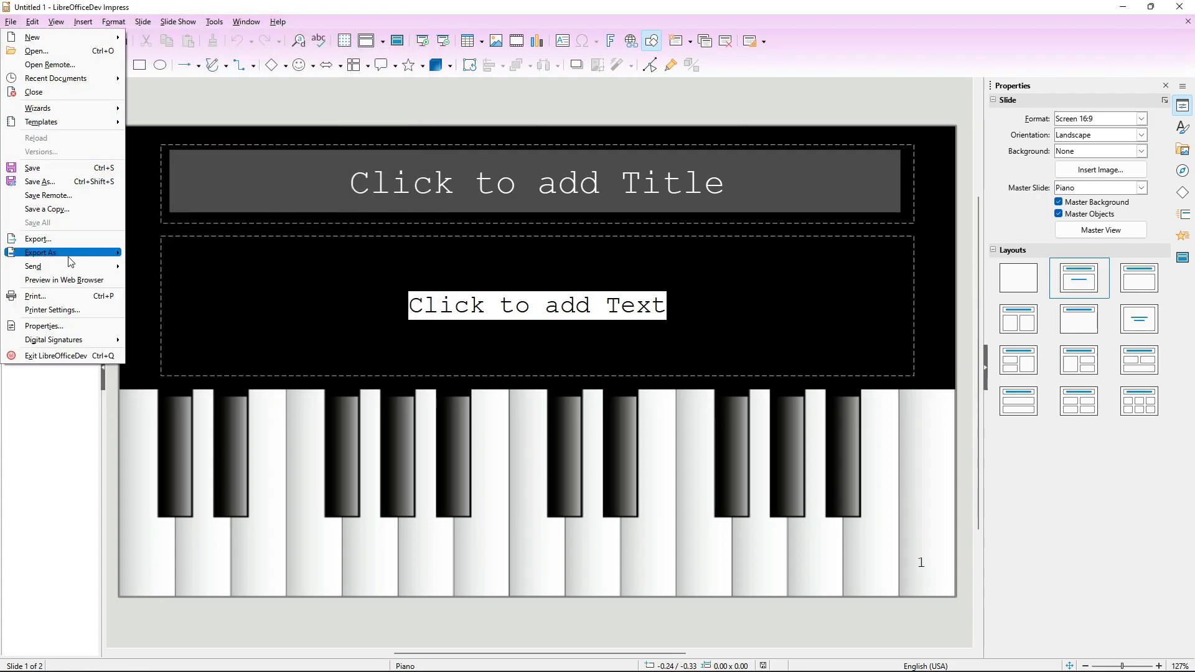
mouse_move(68, 258)
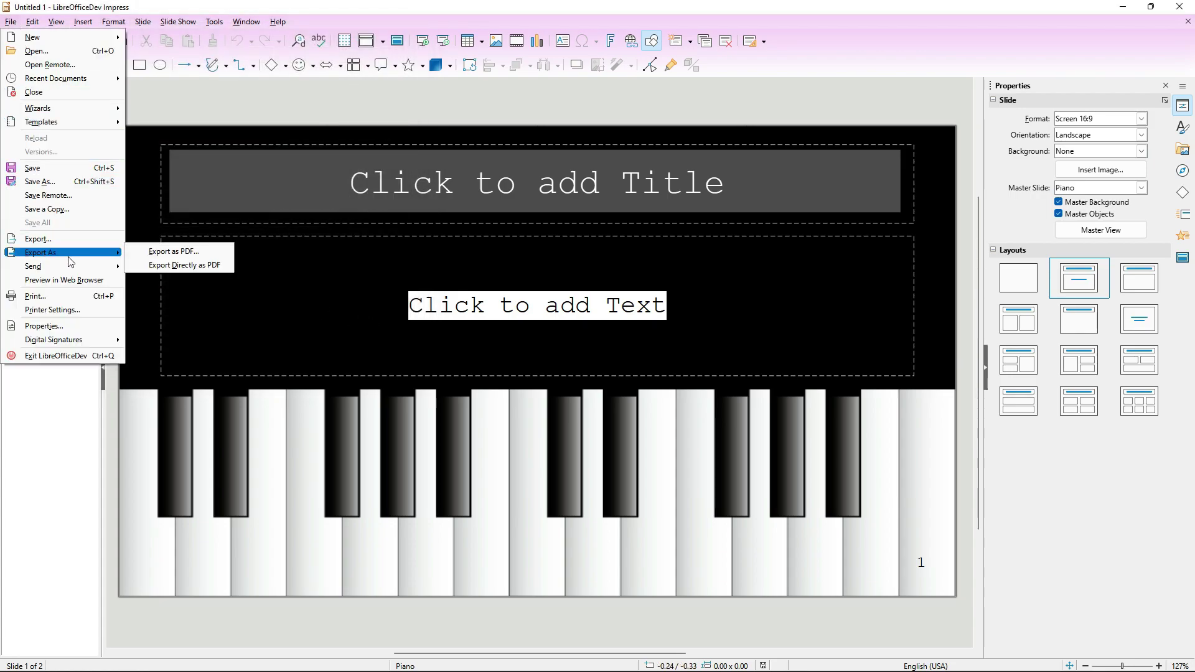
left_click(34, 24)
left_click(34, 23)
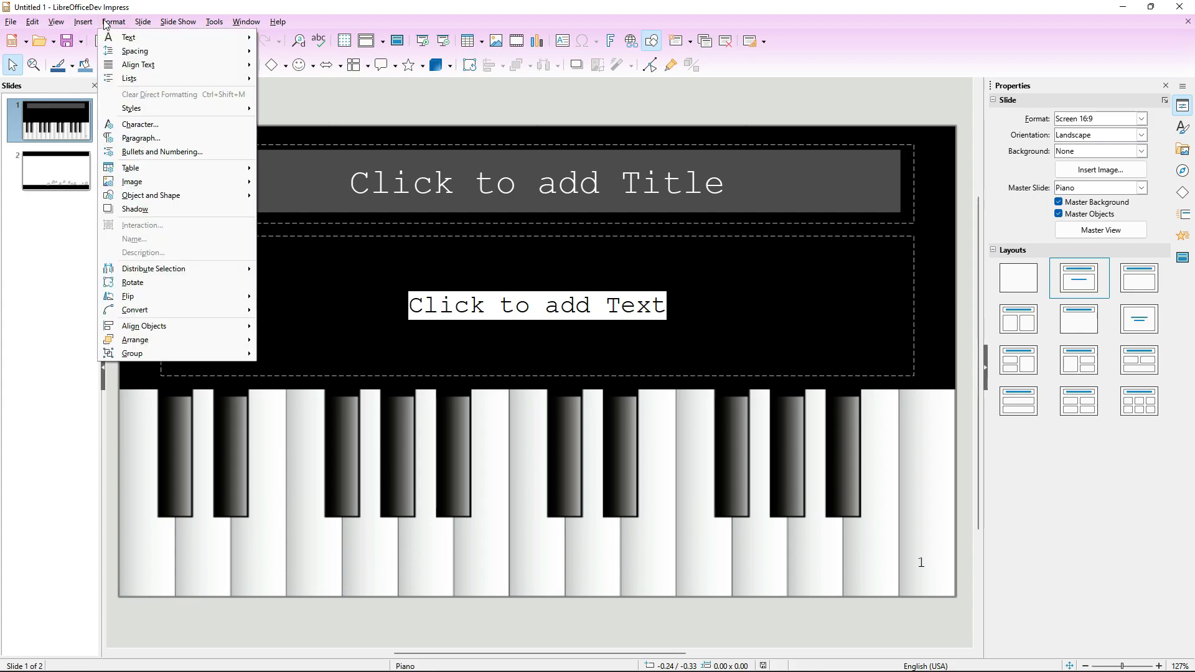
mouse_move(190, 25)
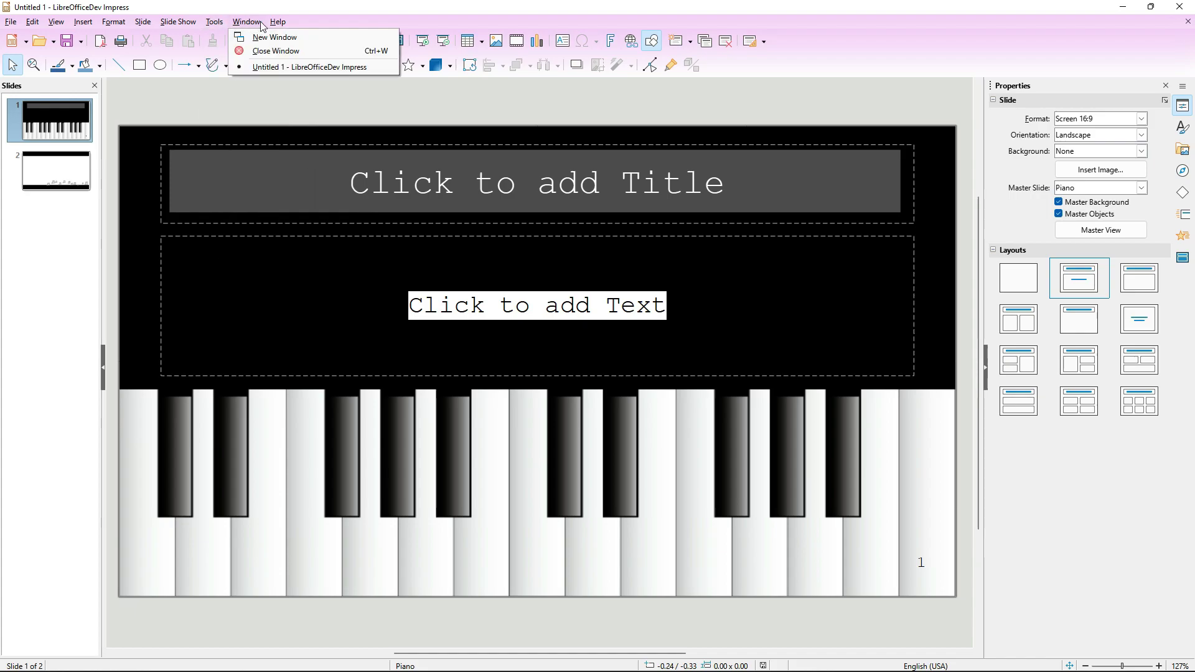
mouse_move(271, 27)
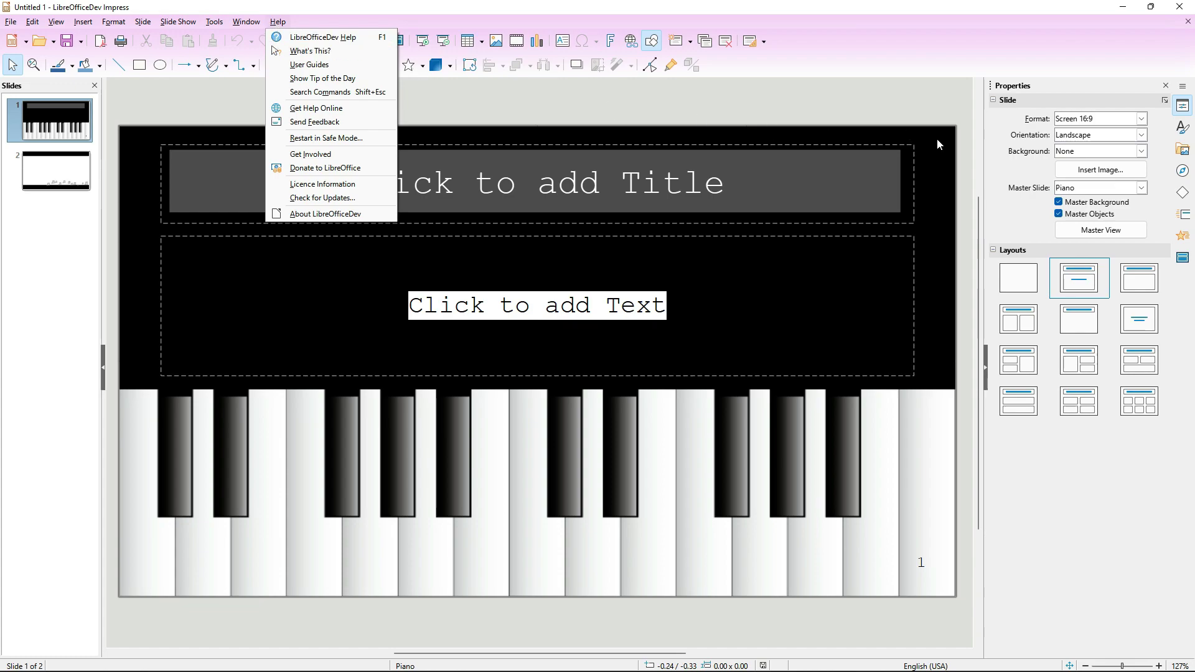
Close the presentation and create a new Draw drawing.
left_click(1186, 24)
left_click(1187, 24)
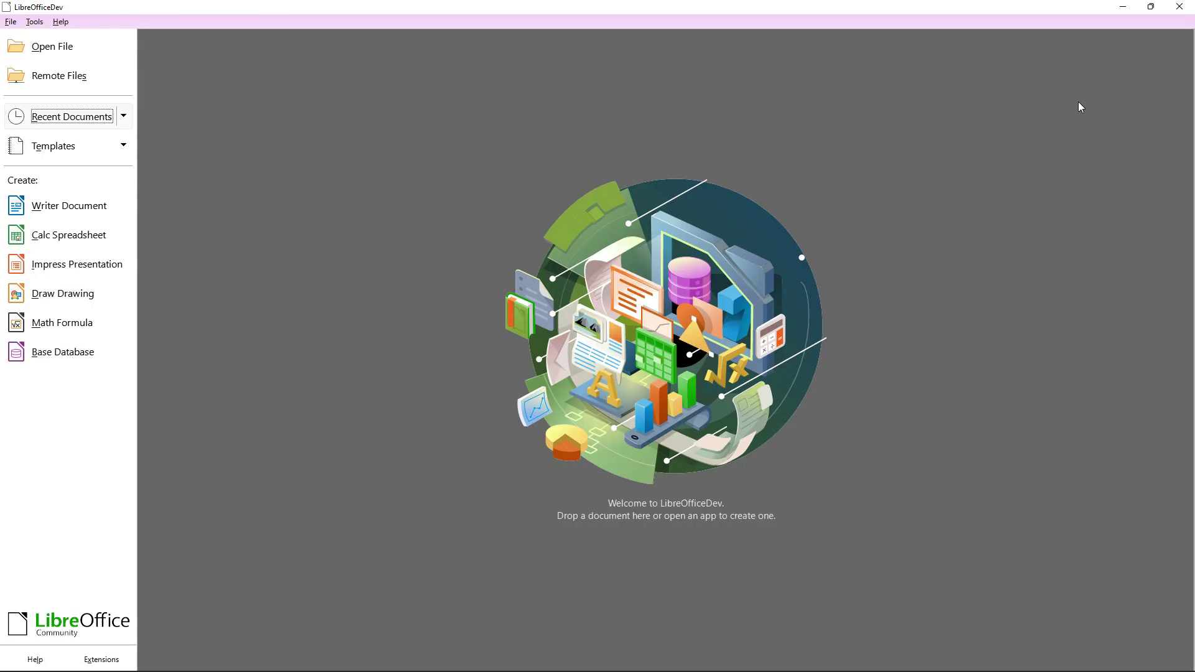
left_click(87, 293)
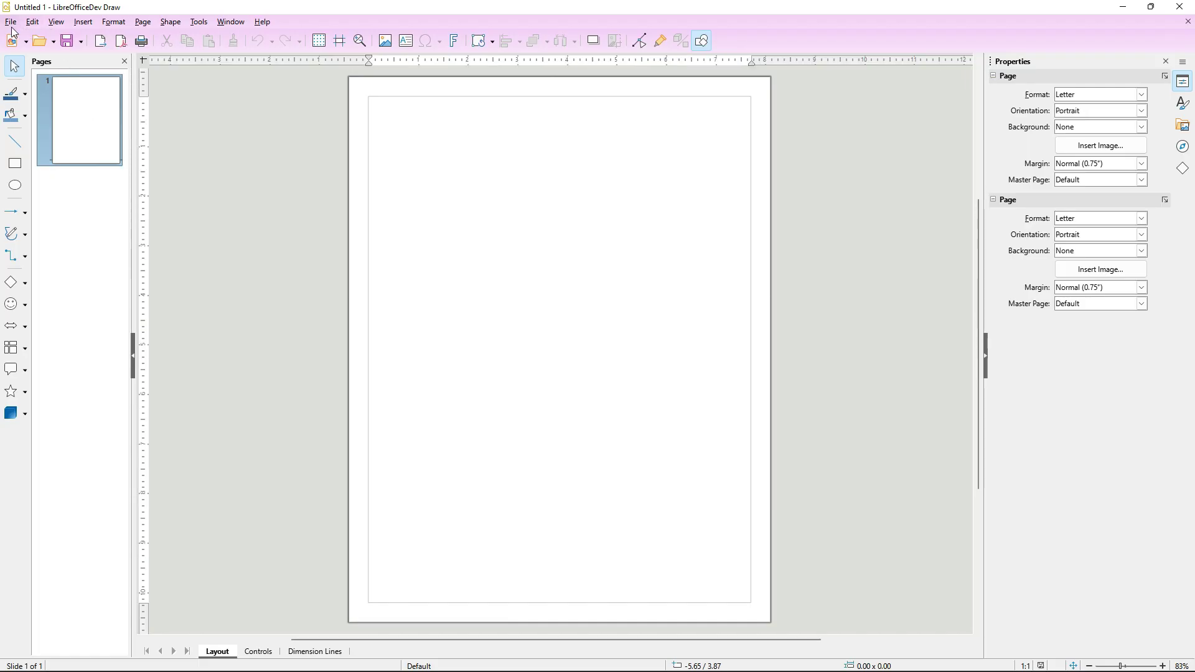
Check which file types the drawing can be saved as, and cancel the save.
left_click(12, 23)
left_click(62, 181)
left_click(349, 266)
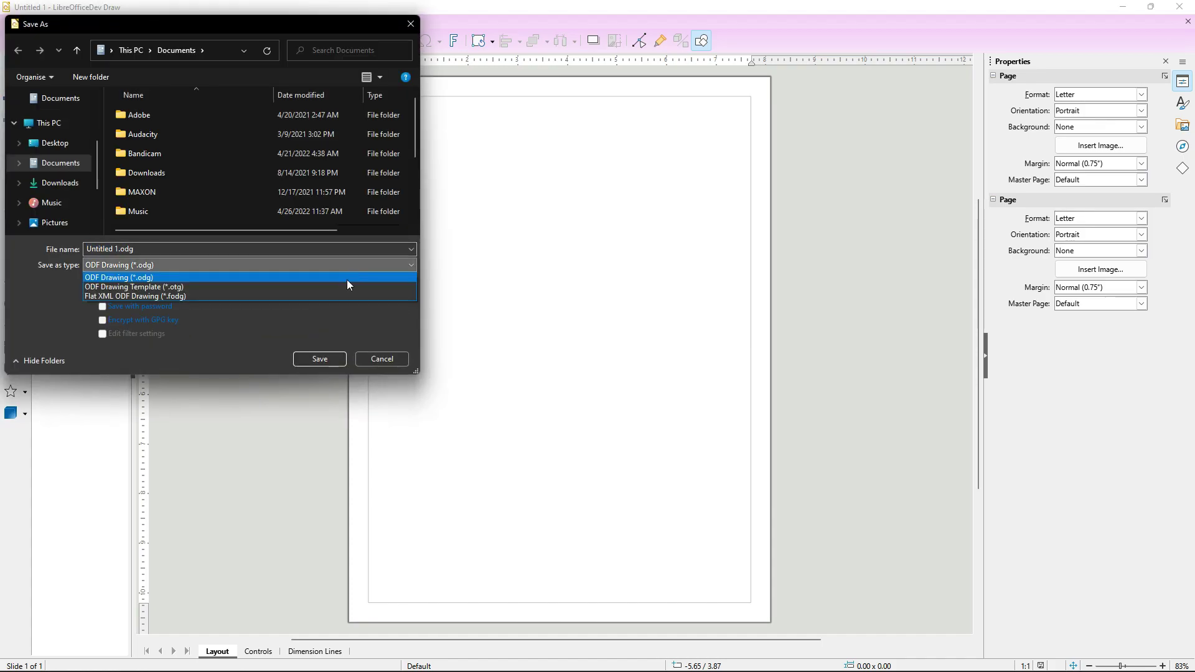
left_click(381, 352)
left_click(386, 354)
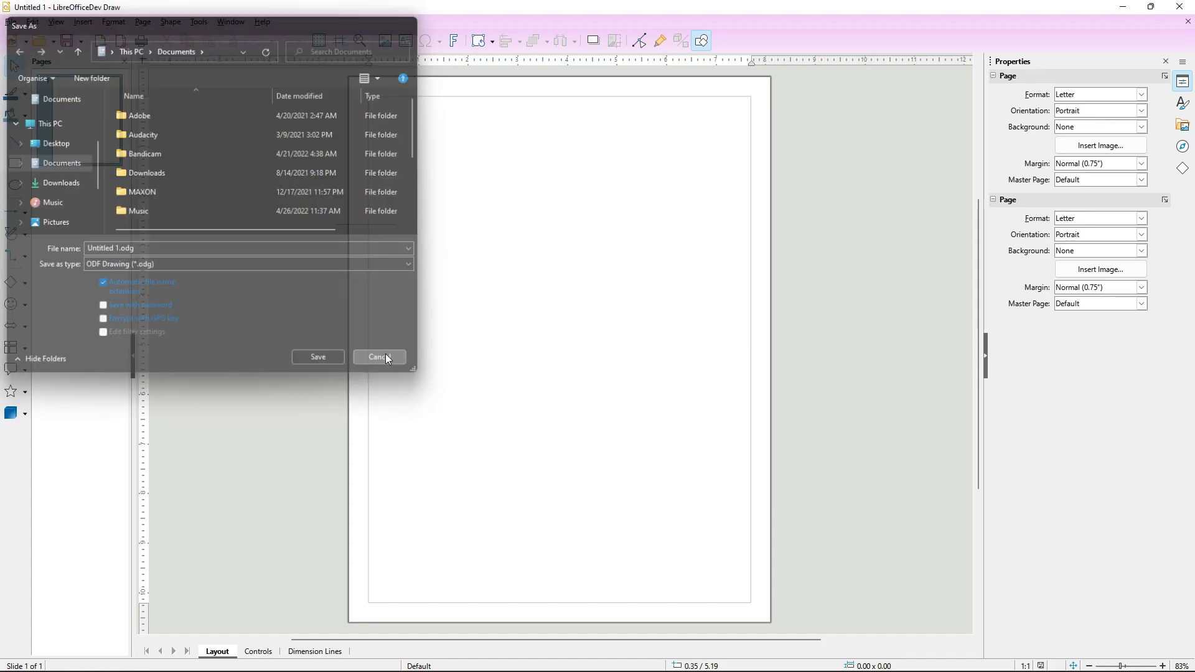
Check which file formats the drawing can be exported to, and cancel the export.
left_click(10, 22)
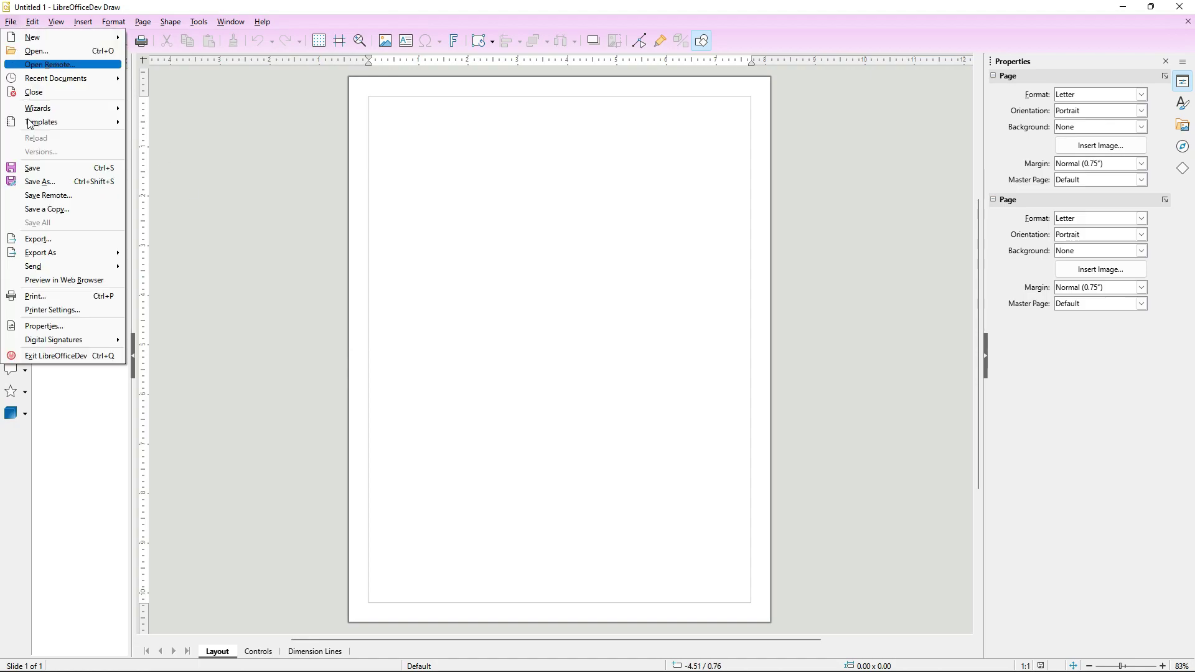
left_click(47, 241)
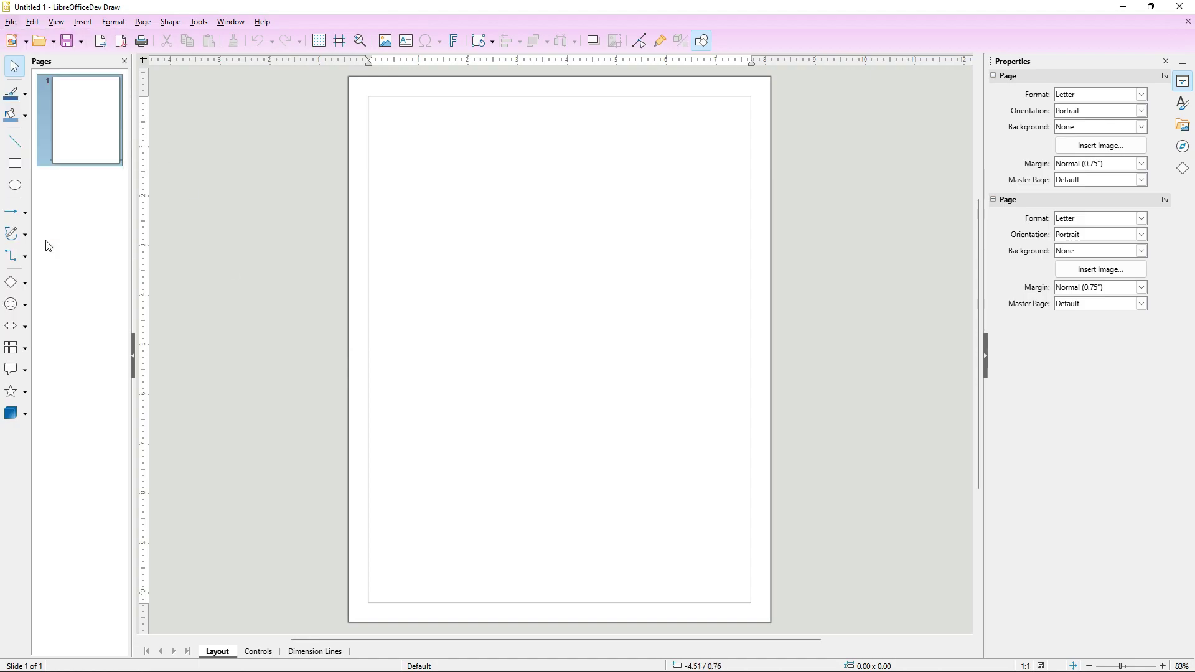
left_click(143, 265)
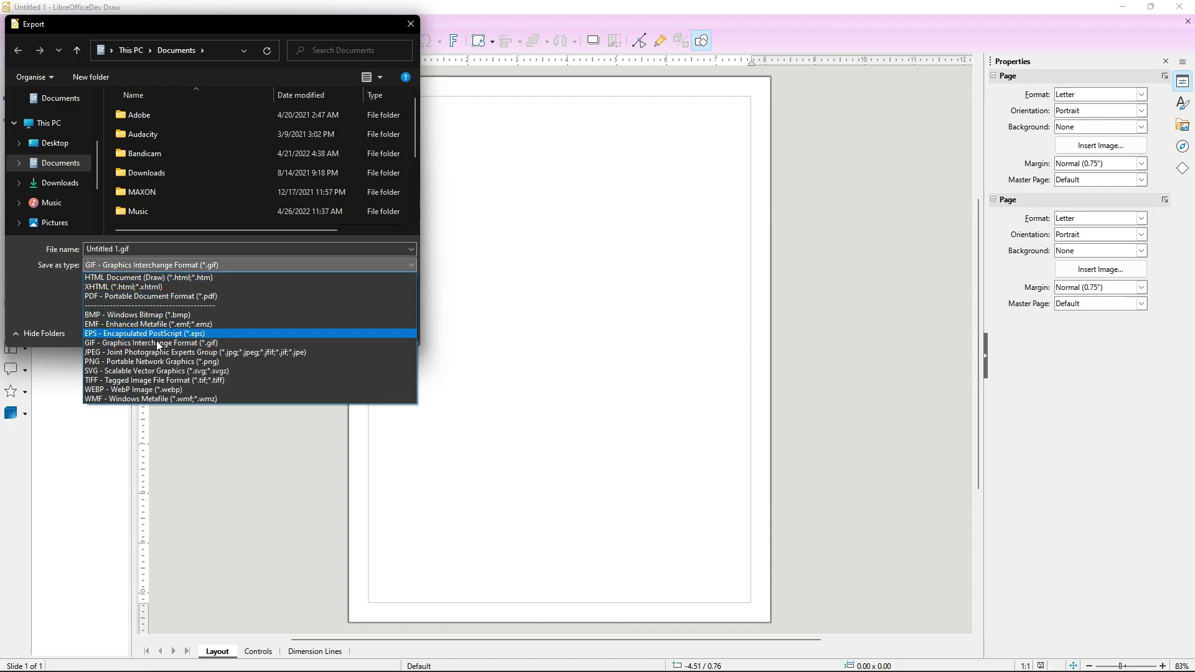
left_click(57, 279)
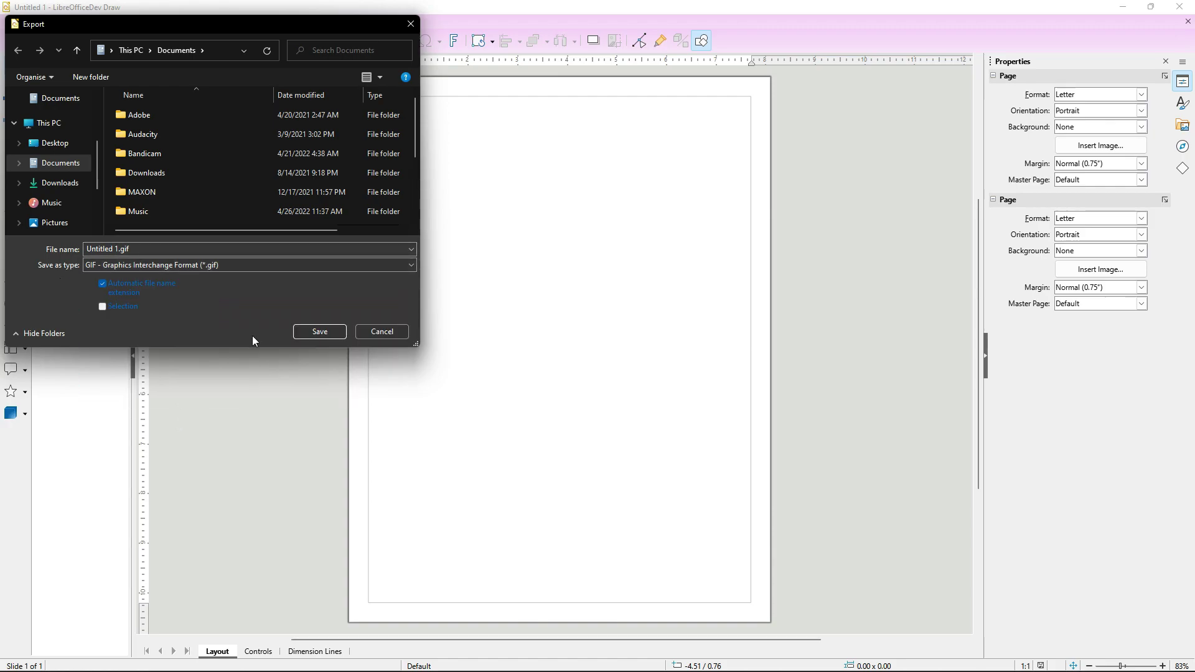
left_click(368, 334)
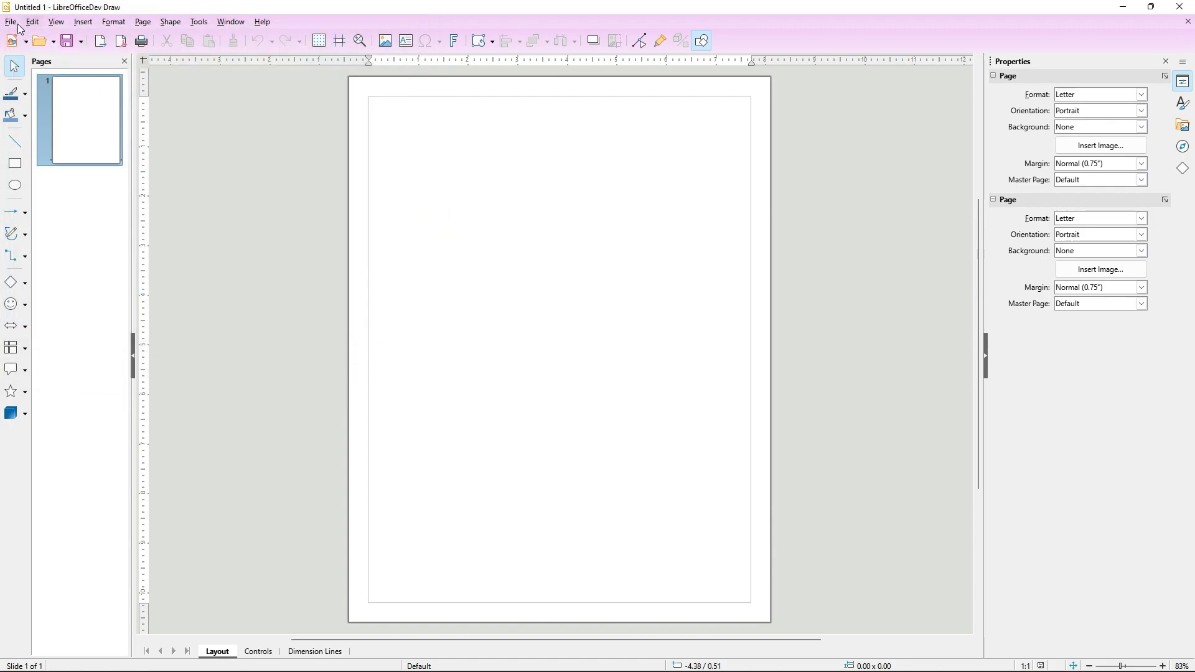
Look through Draw's commands without running any, and replace the open drawing with a new blank one.
left_click(13, 23)
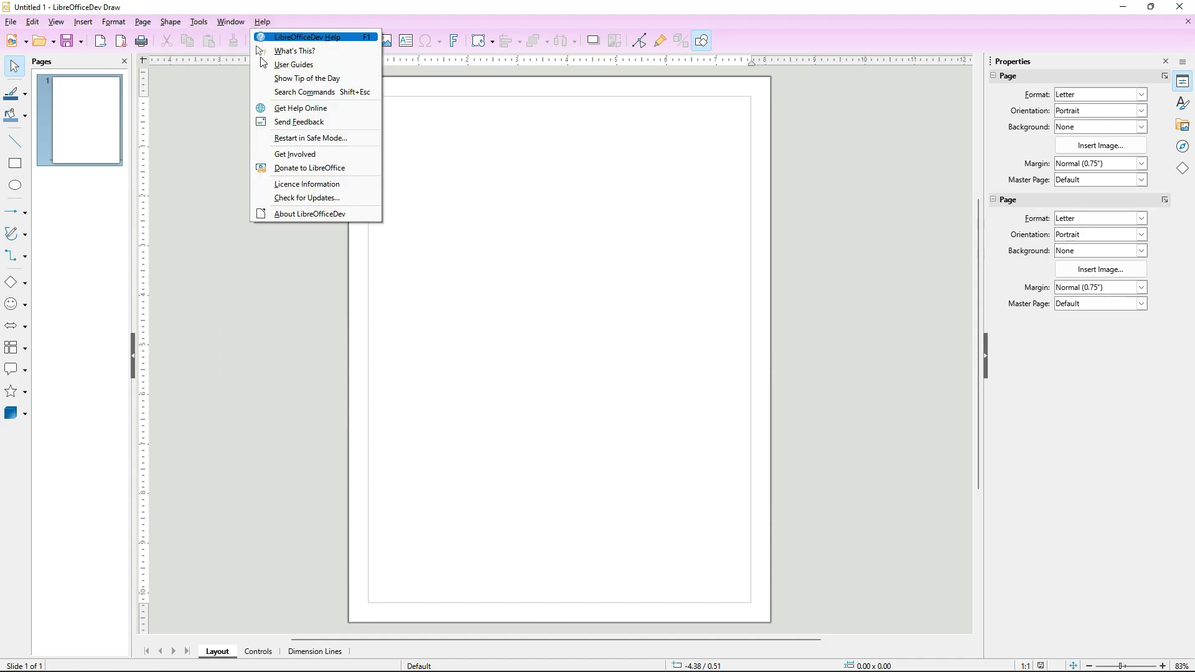
left_click(798, 248)
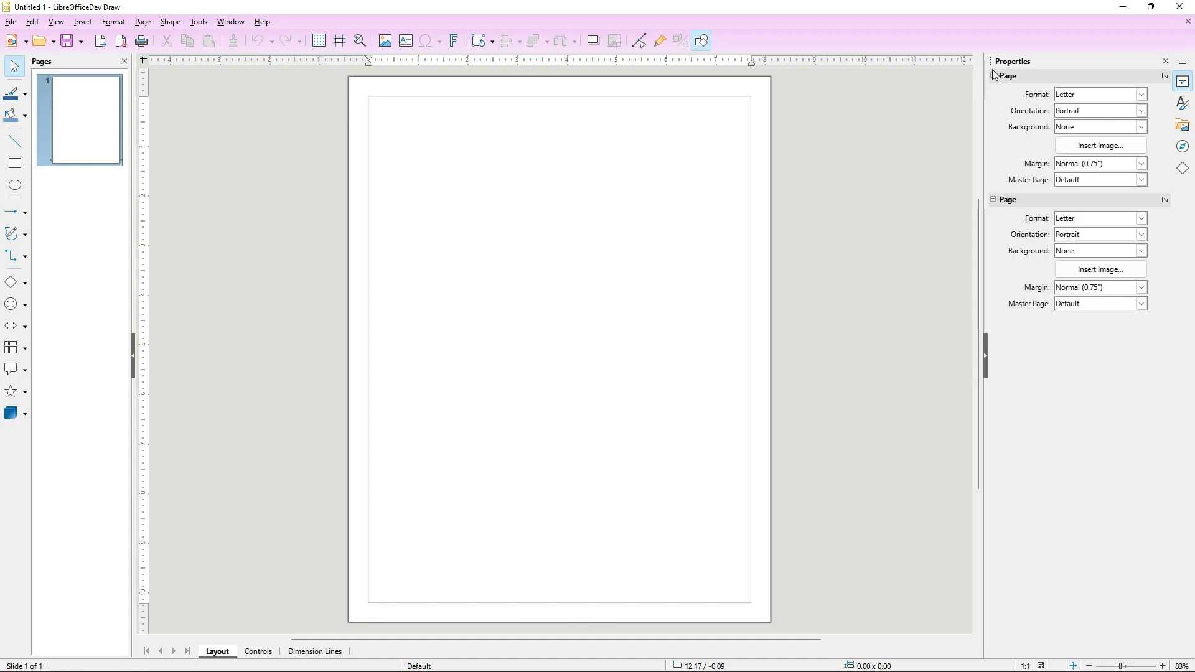
left_click(1186, 23)
left_click(102, 293)
Review the export formats offered for the new drawing, and cancel the export.
left_click(18, 25)
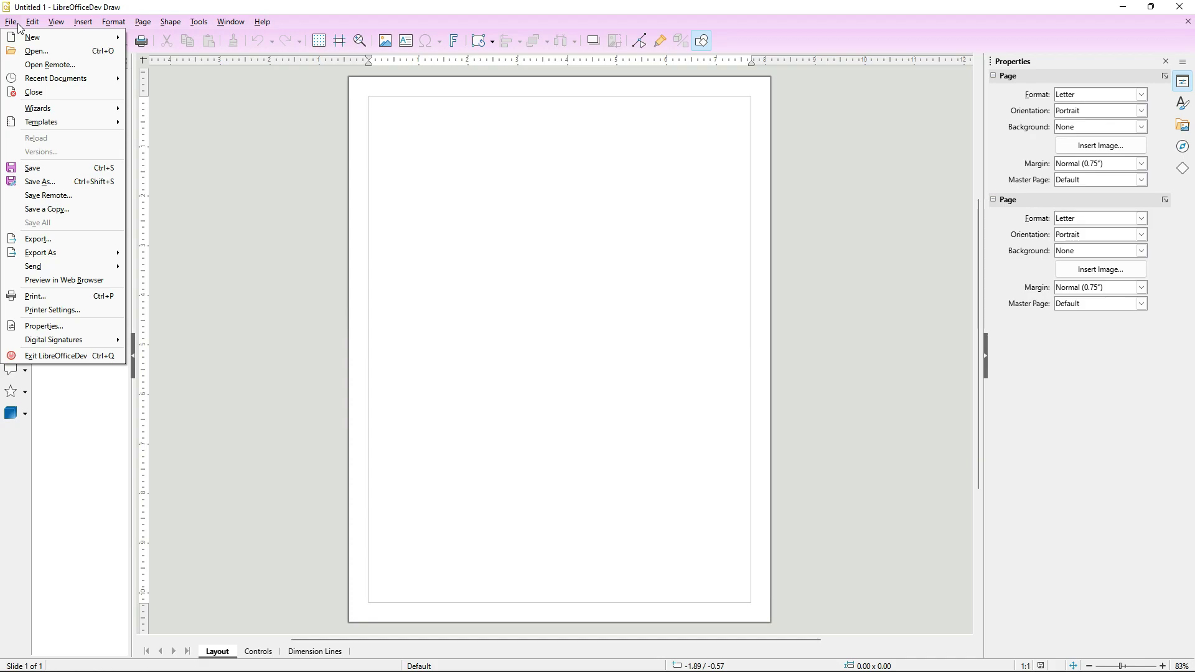
left_click(55, 247)
left_click(180, 265)
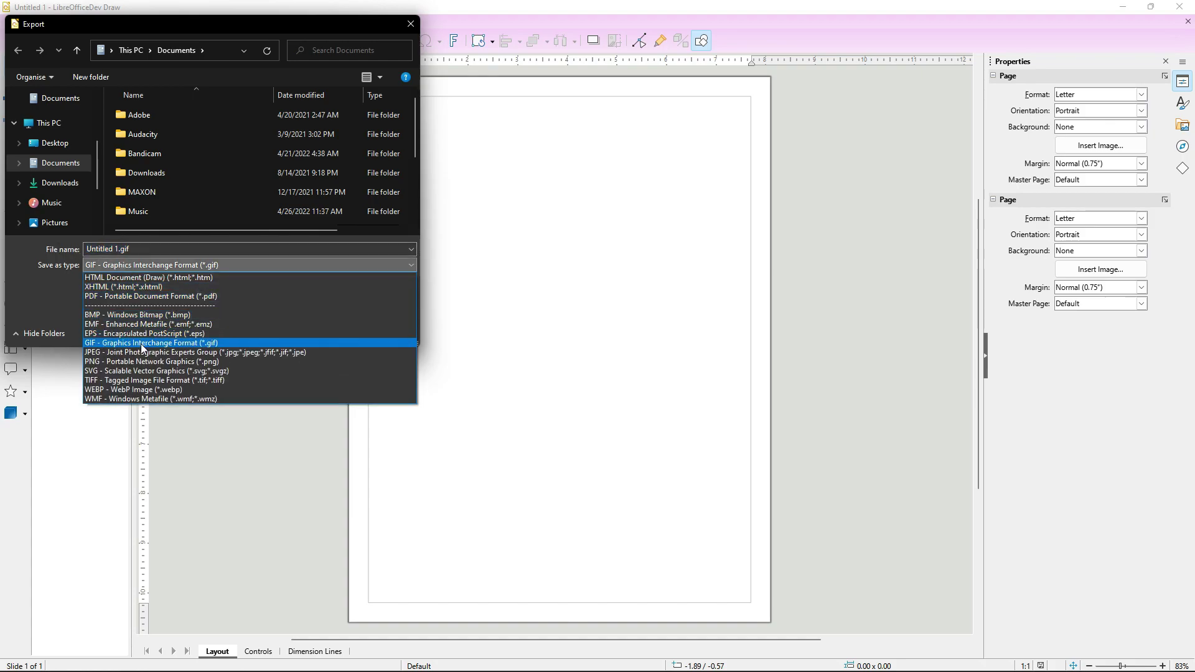
left_click(69, 284)
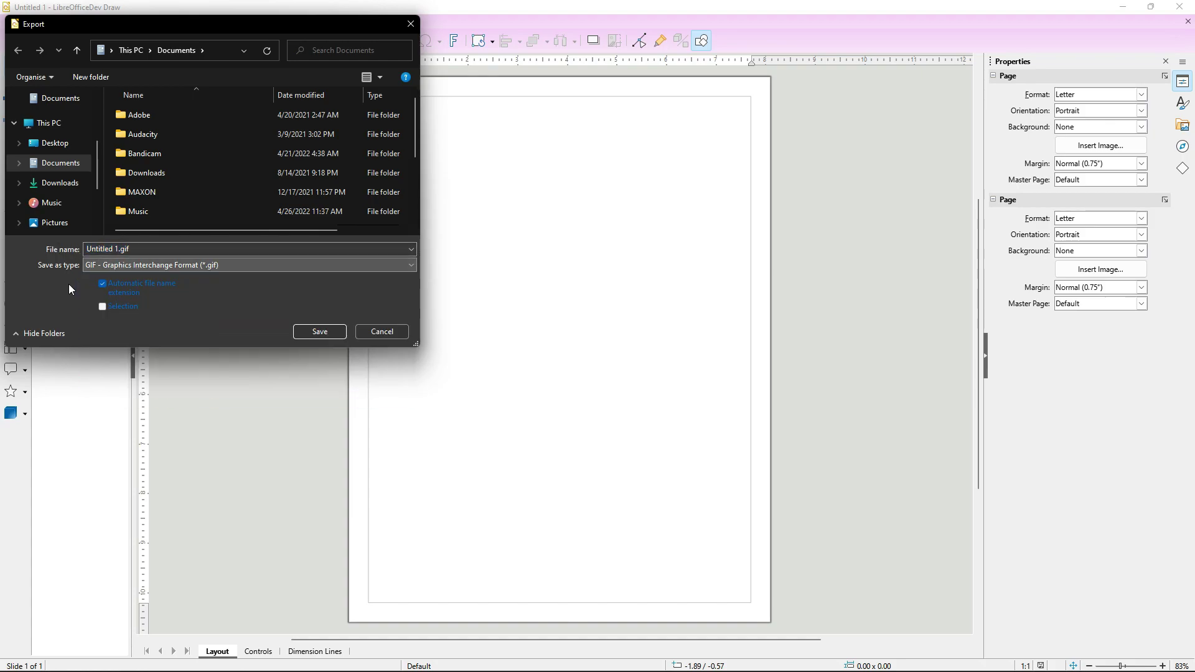
left_click(375, 331)
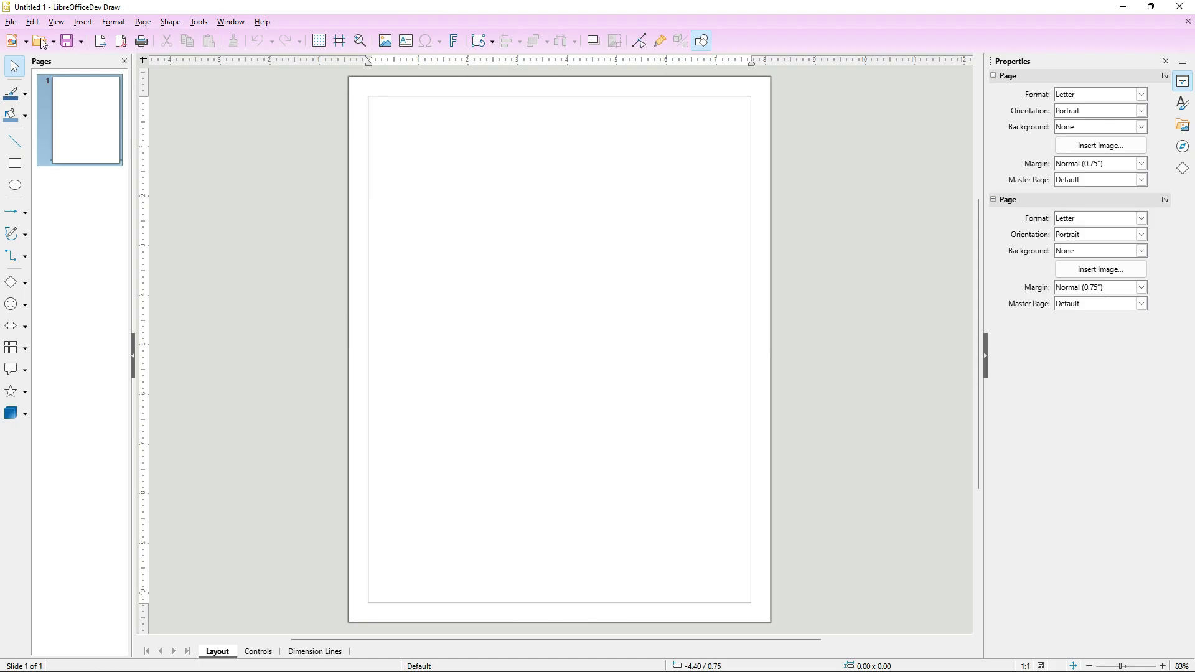
Review the file types offered for saving the new drawing twice, cancelling the save each time.
left_click(11, 22)
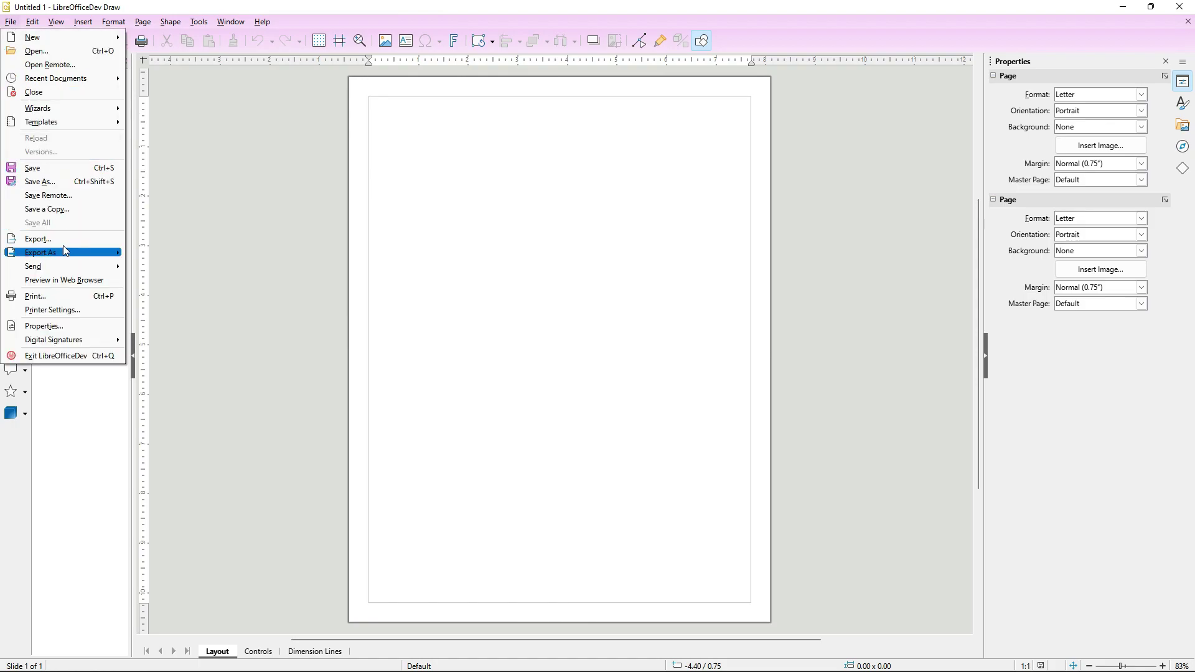
left_click(58, 167)
left_click(142, 263)
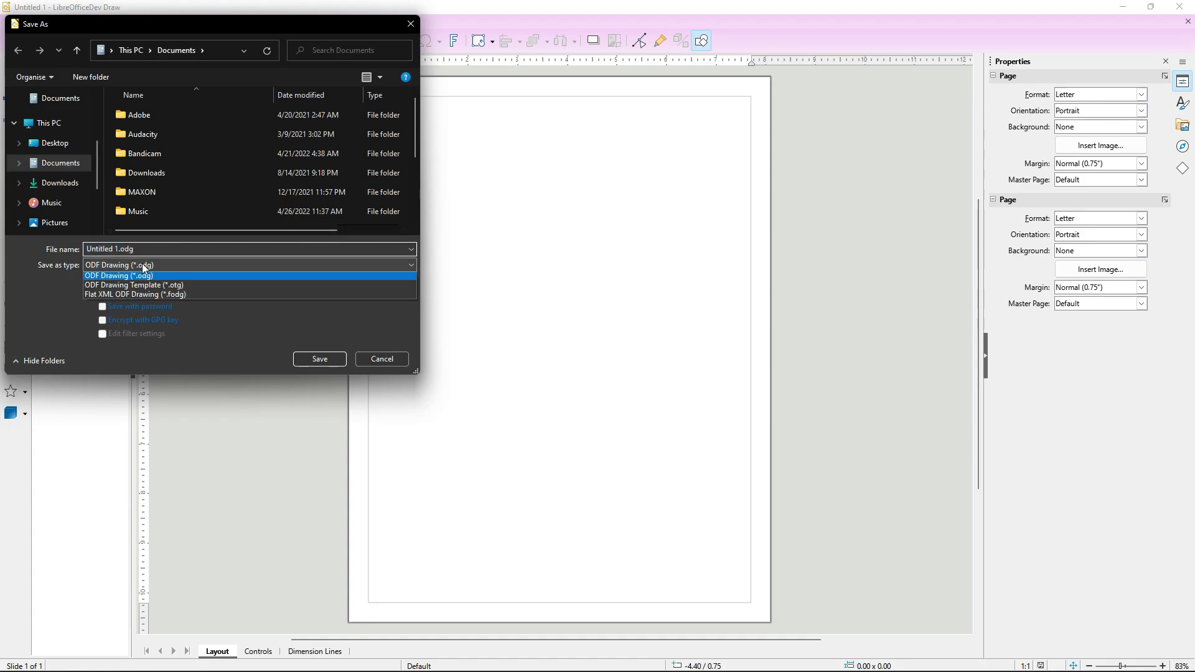
left_click(200, 356)
left_click(377, 361)
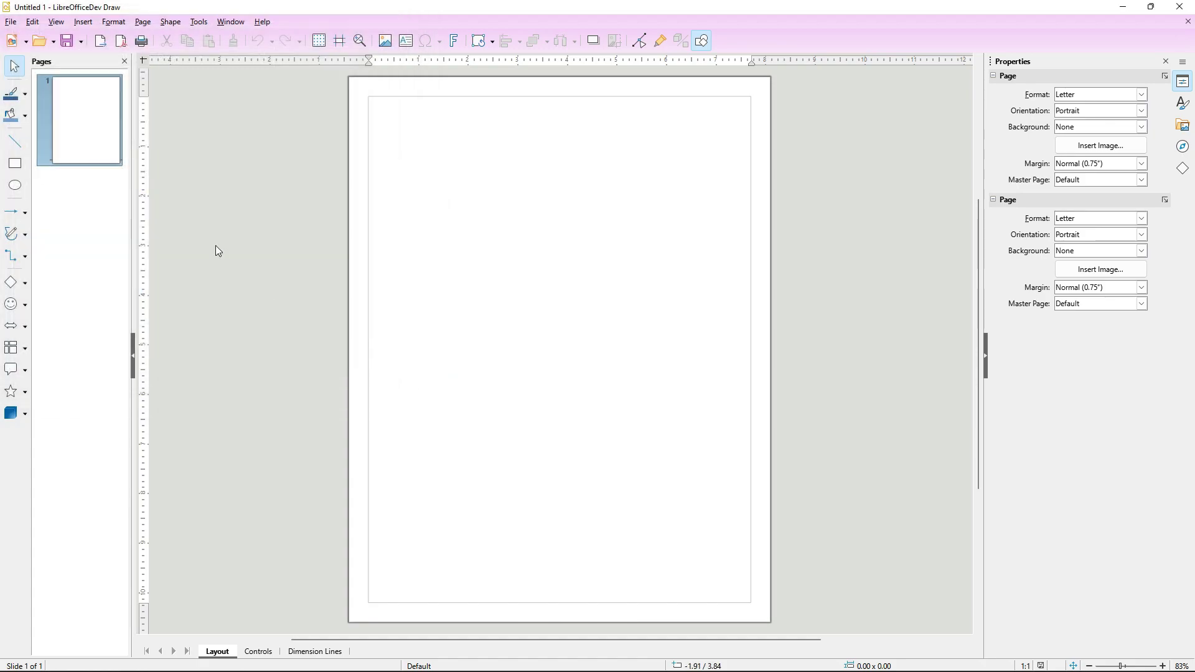
left_click(10, 22)
left_click(27, 183)
left_click(304, 268)
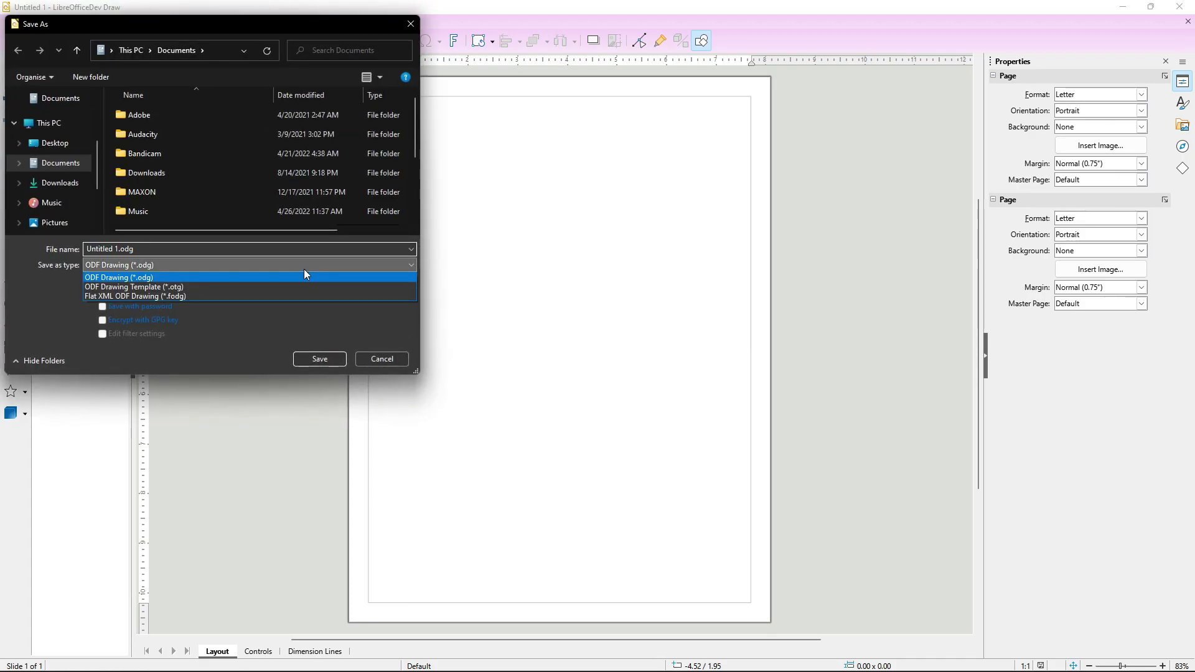
left_click(391, 361)
left_click(391, 361)
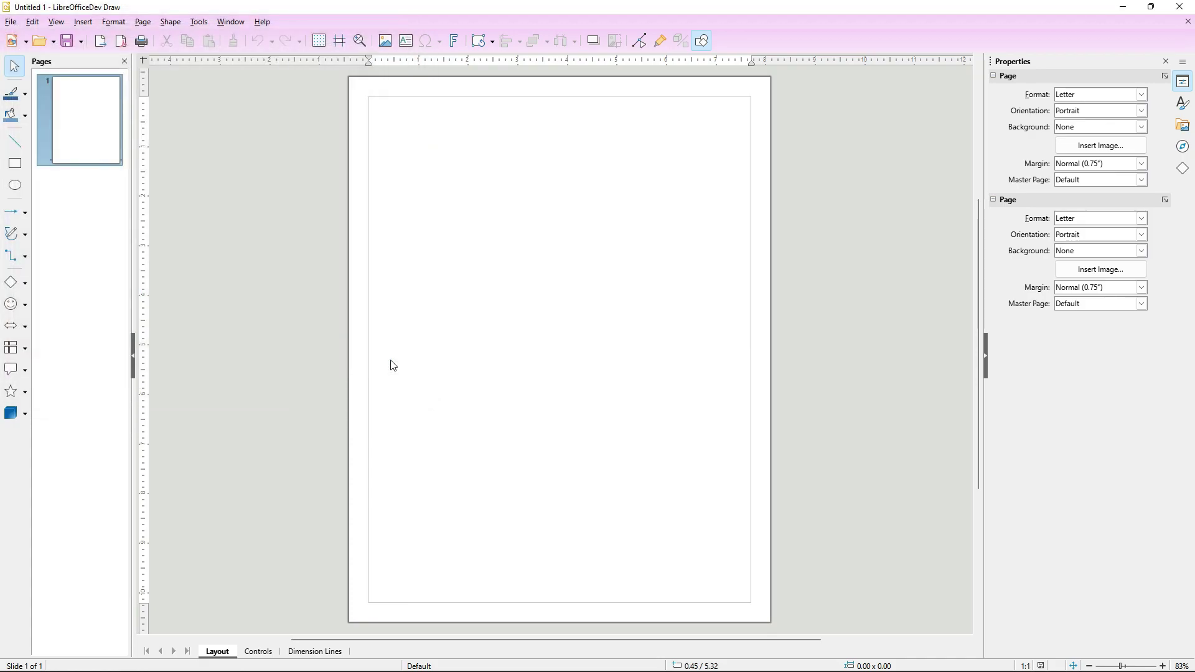
Look through Draw's help, window, insert and file commands without running any.
left_click(264, 22)
mouse_move(243, 25)
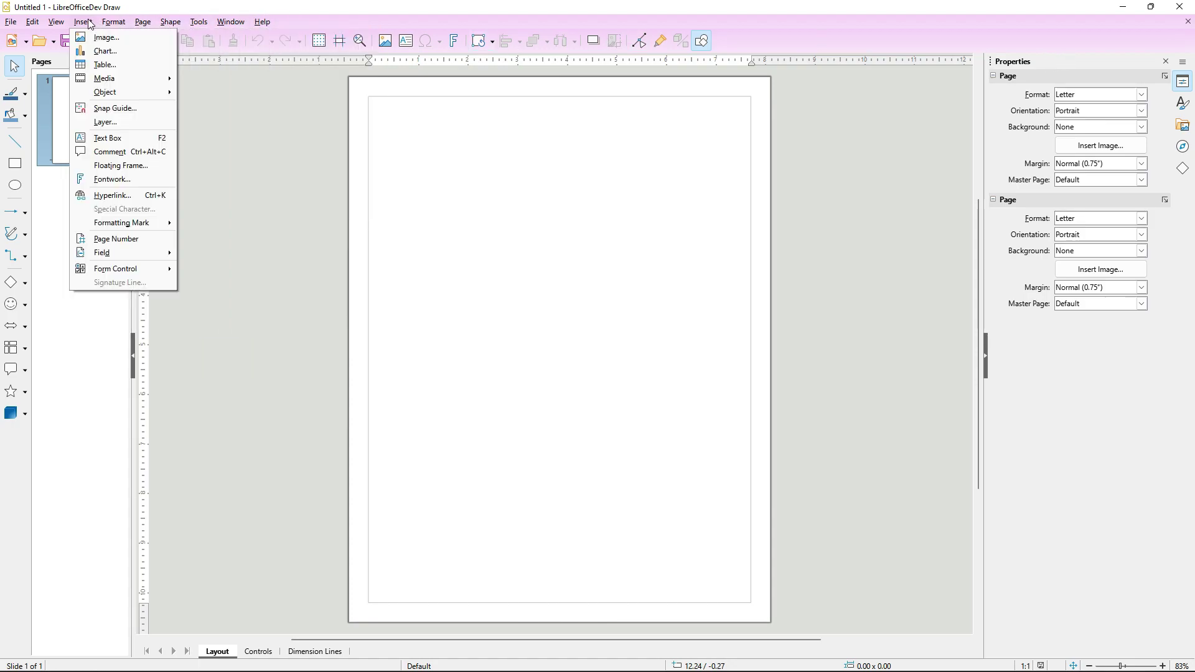
mouse_move(25, 28)
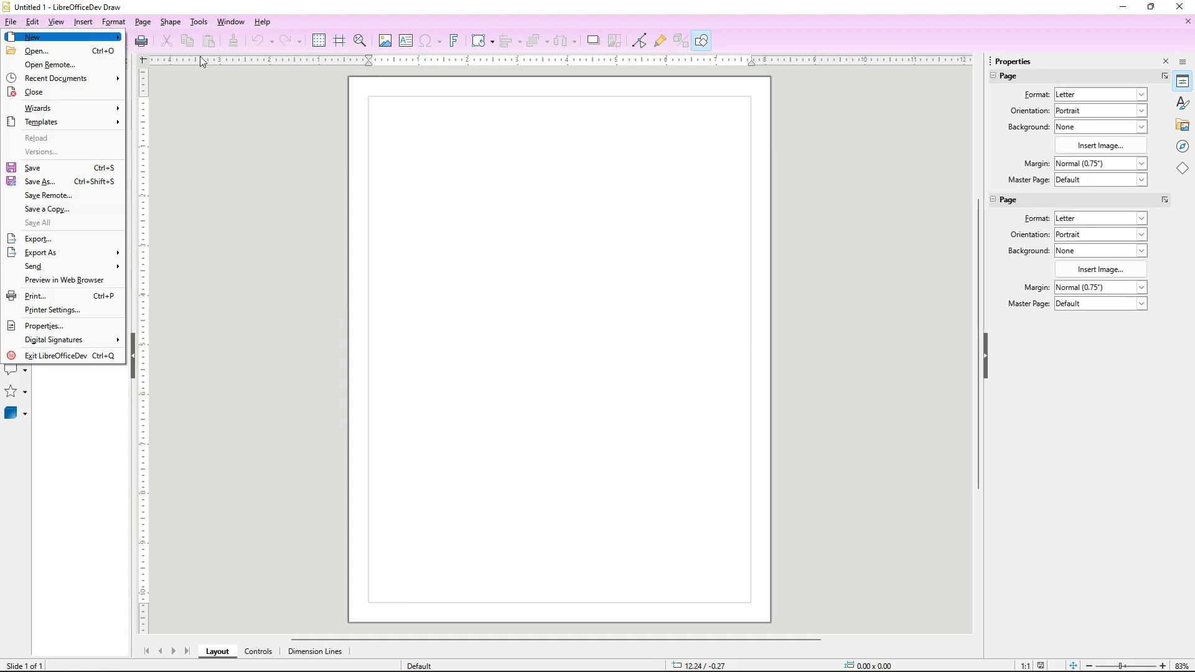
key("Escape")
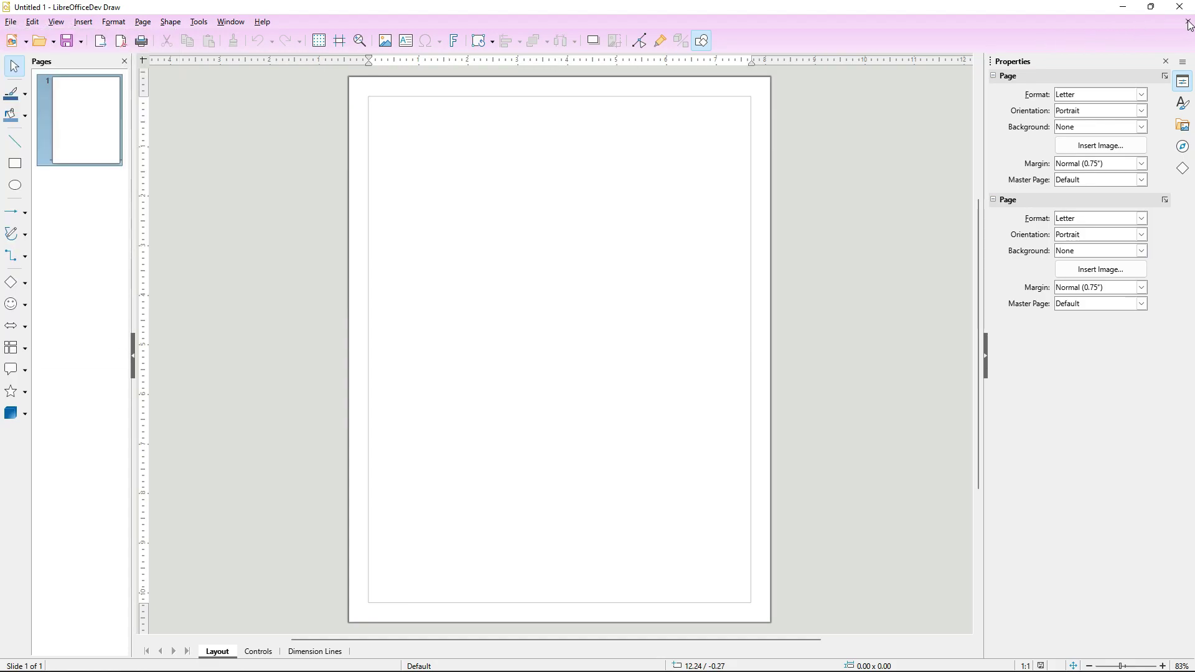
Close the drawing and create a new Math formula.
left_click(1189, 24)
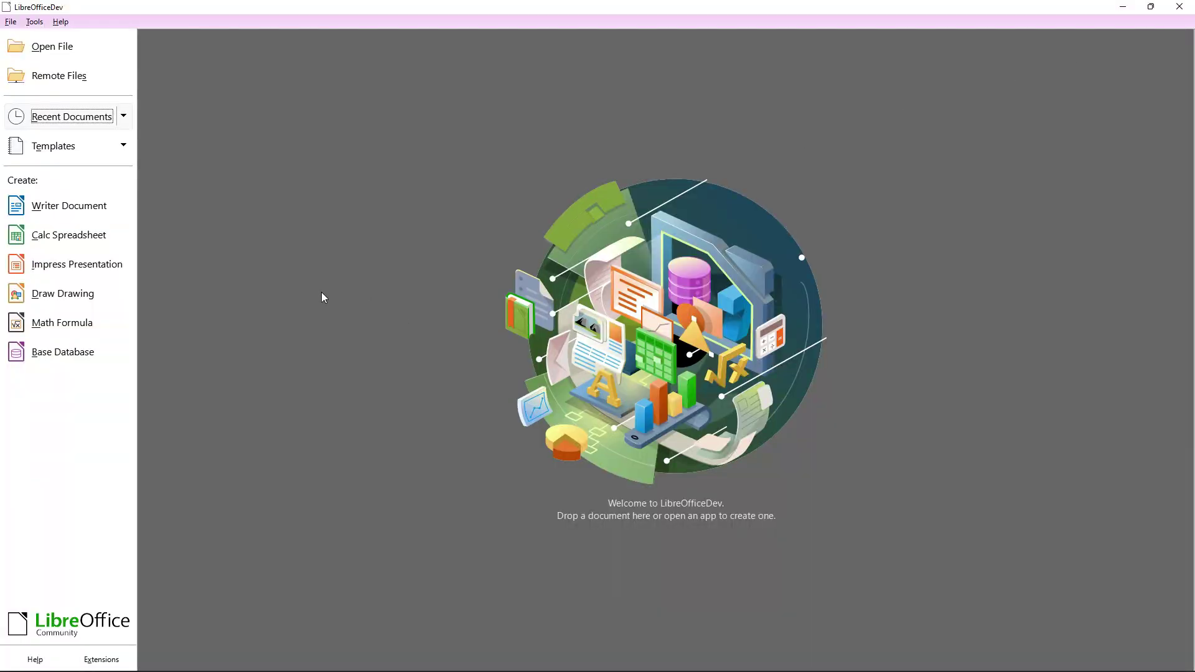
left_click(81, 322)
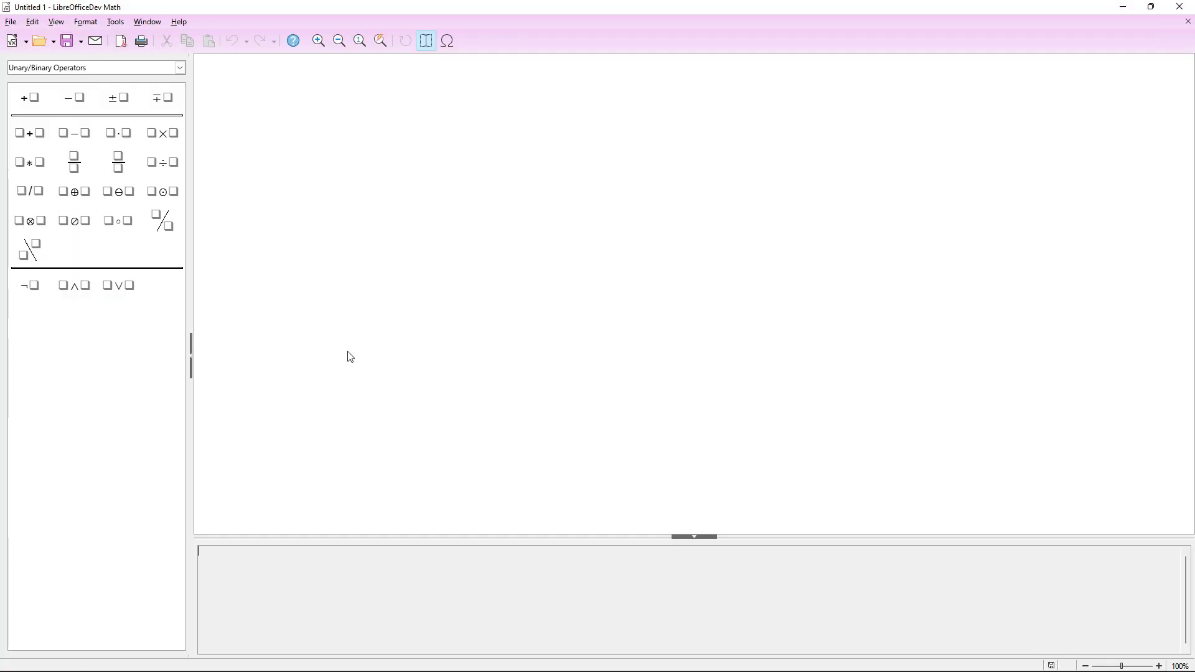
Review the file types offered for saving the new formula, and cancel the save.
left_click(11, 24)
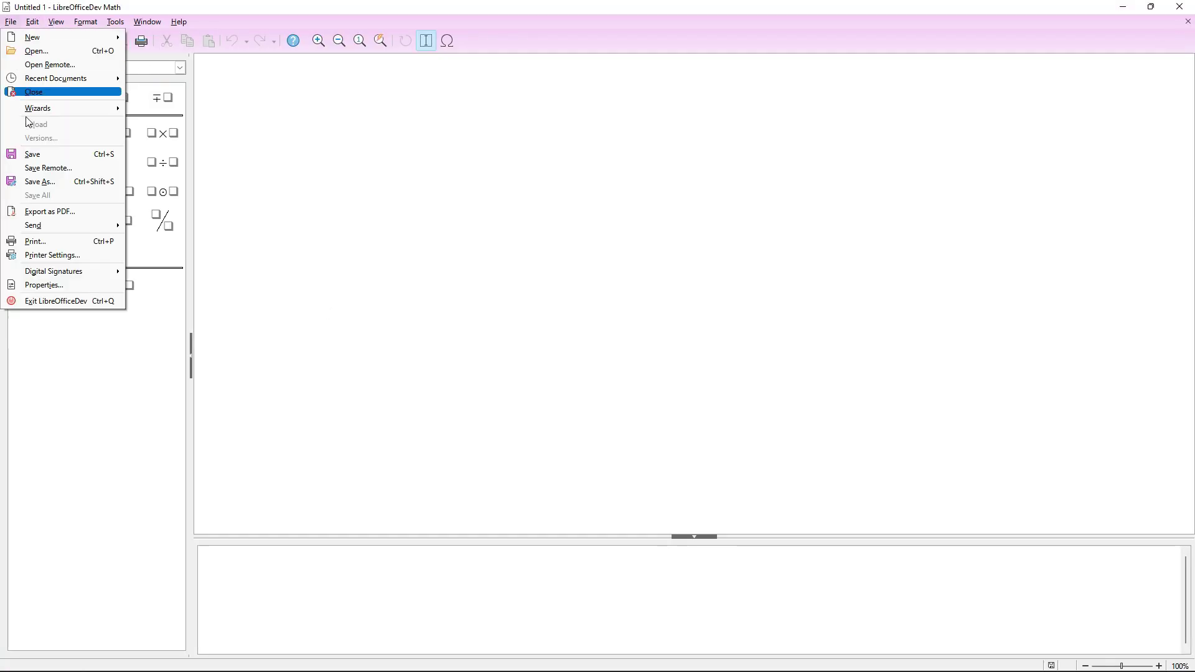
left_click(39, 155)
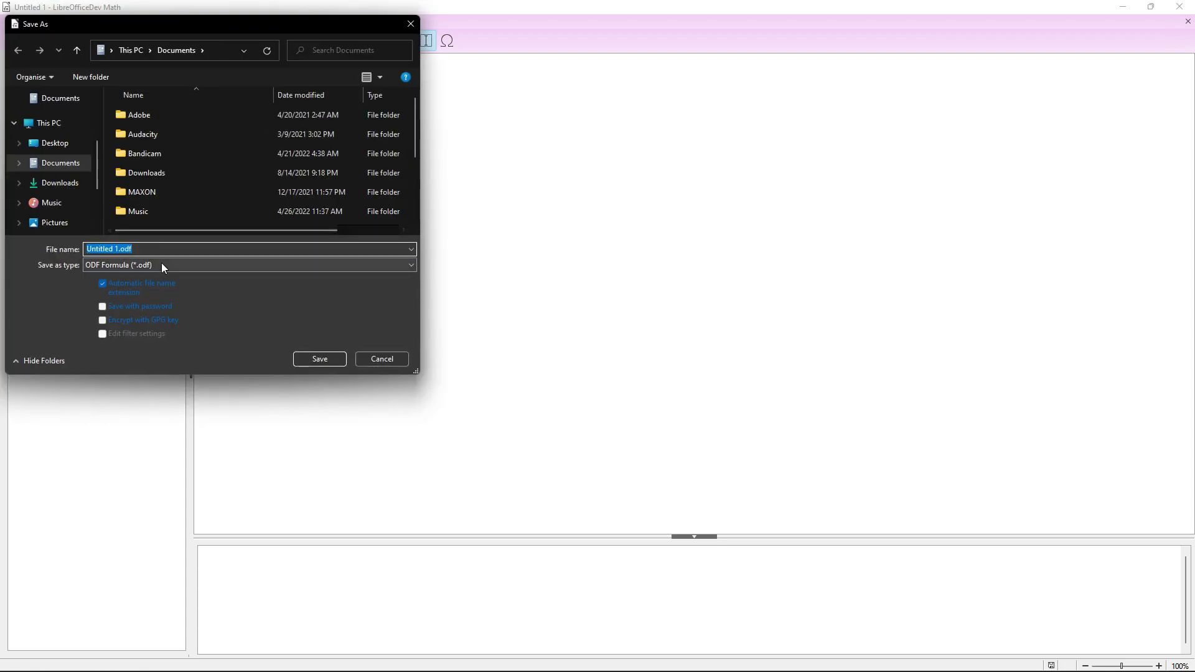
left_click(161, 263)
left_click(371, 360)
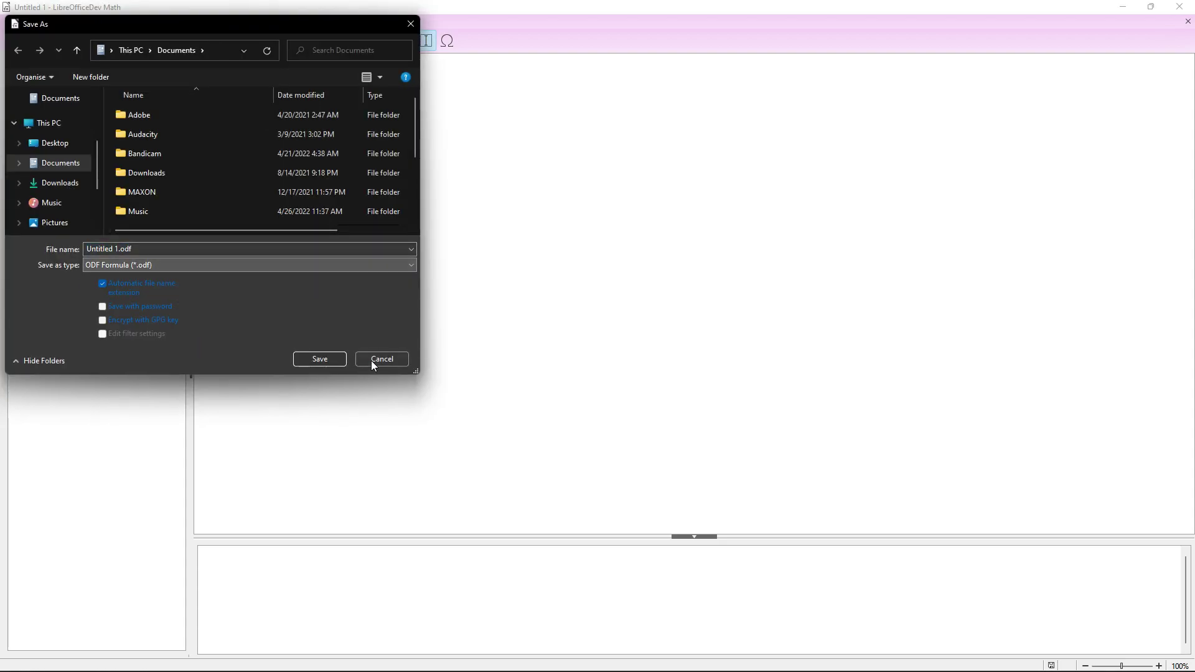
left_click(376, 363)
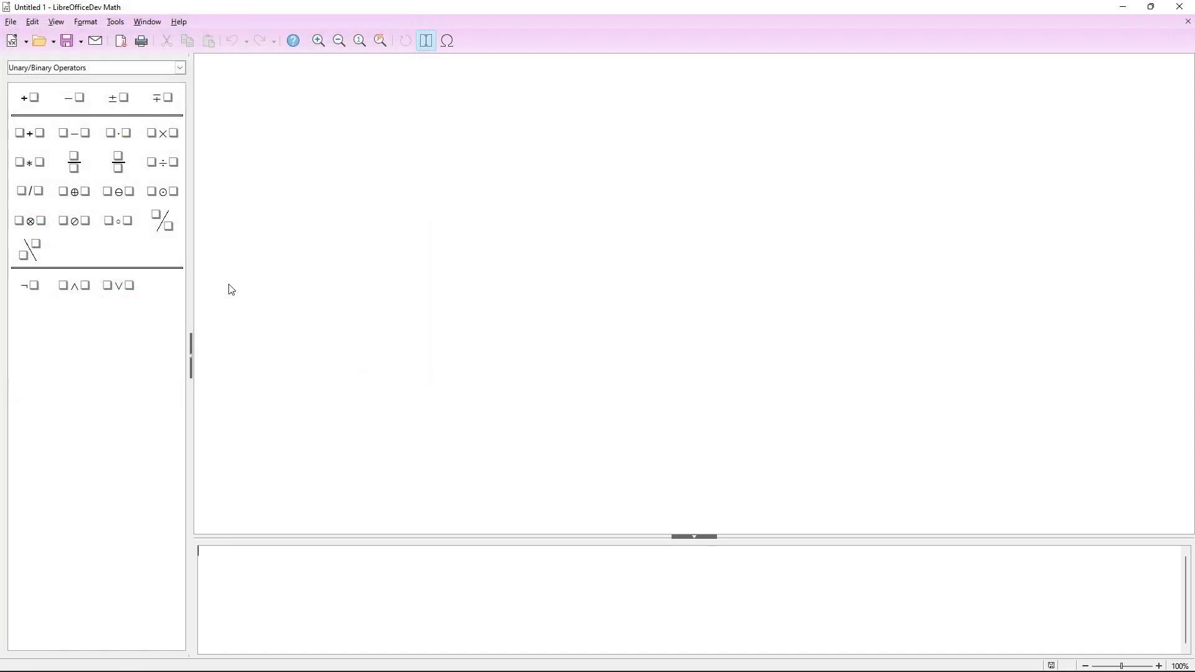
Review the initial view, user interface, links, security and digital signature options for PDF export of the formula, and cancel the export.
left_click(11, 22)
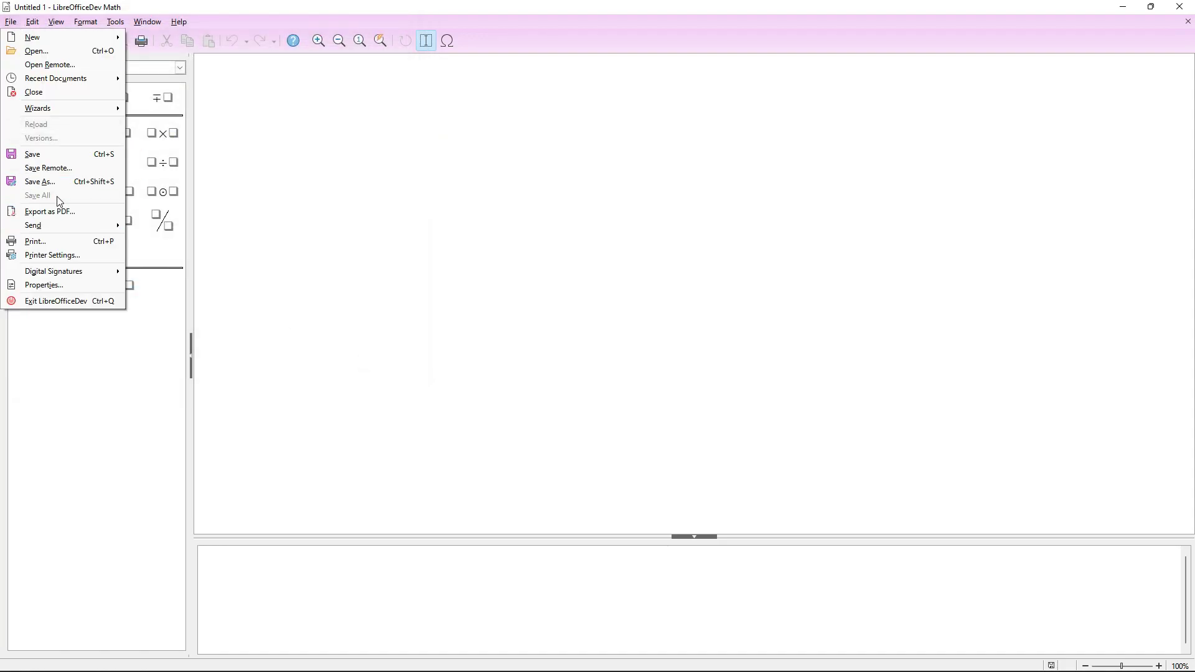
left_click(63, 214)
left_click(451, 232)
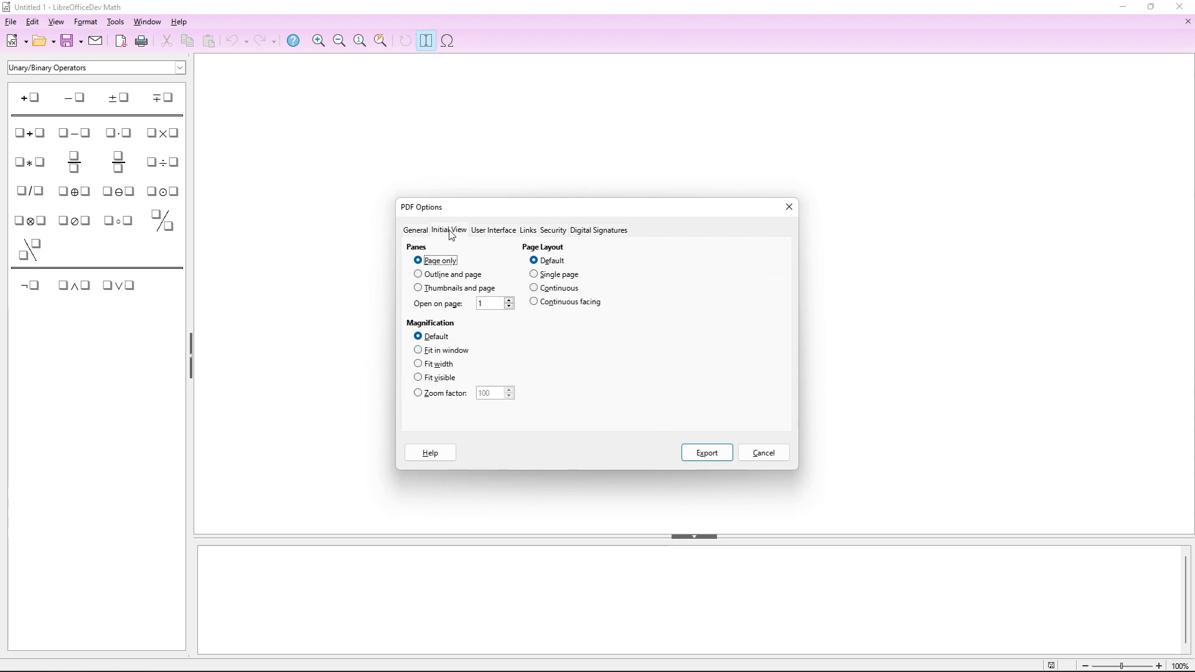
left_click(477, 232)
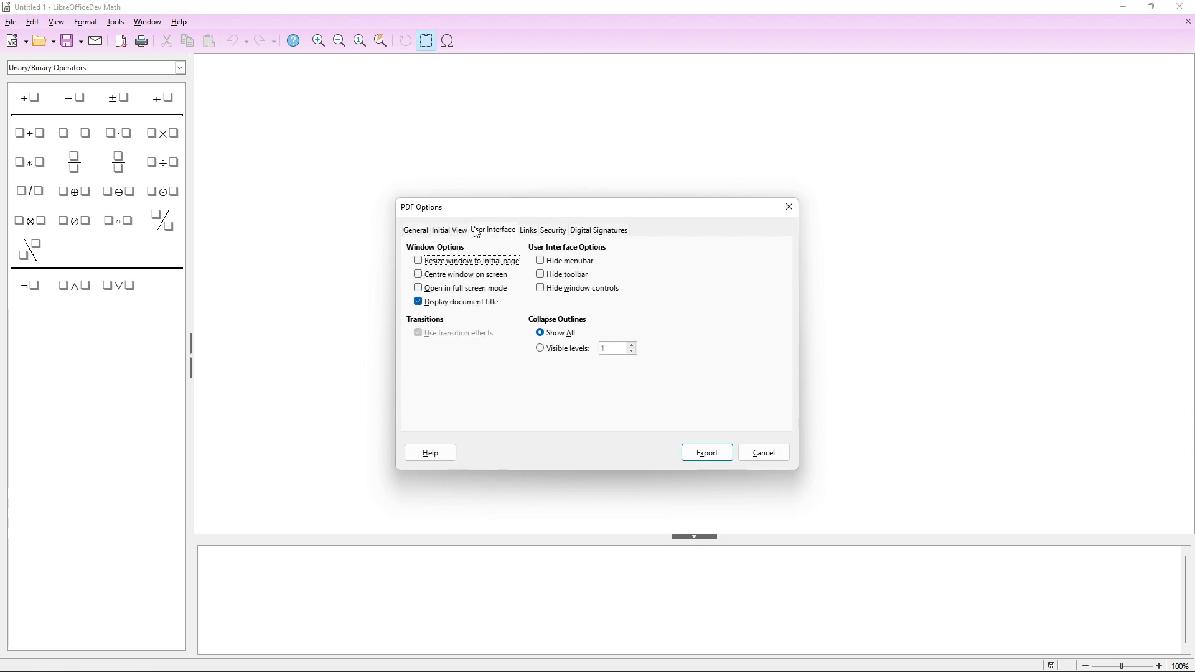
left_click(531, 231)
left_click(558, 234)
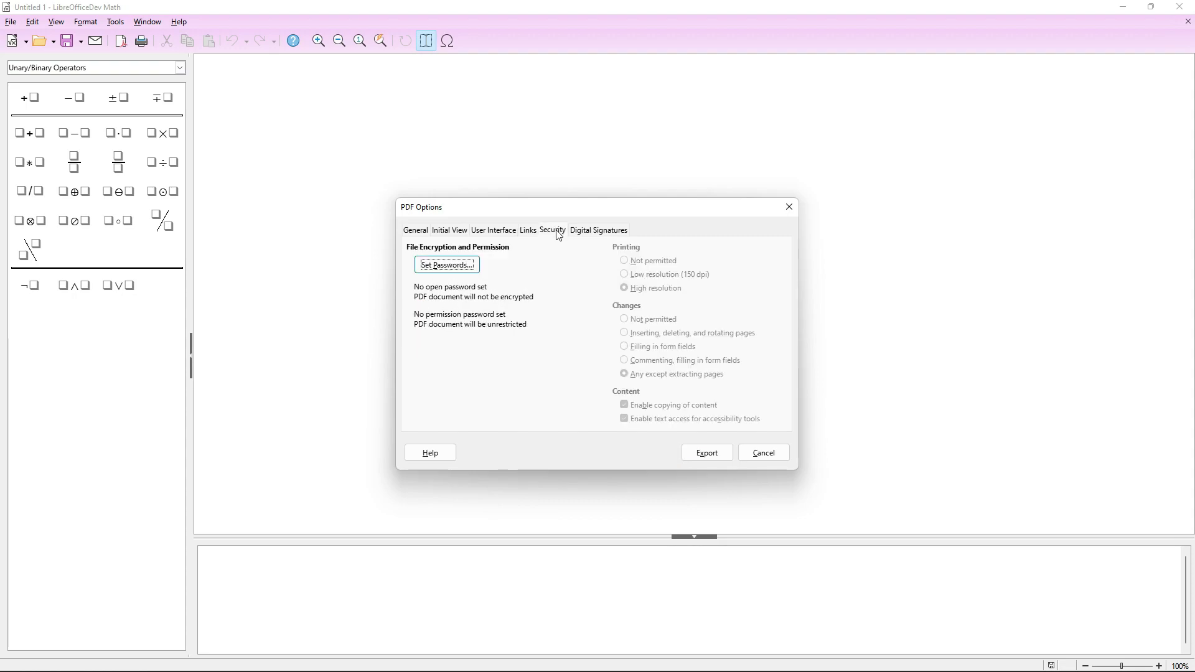
left_click(579, 235)
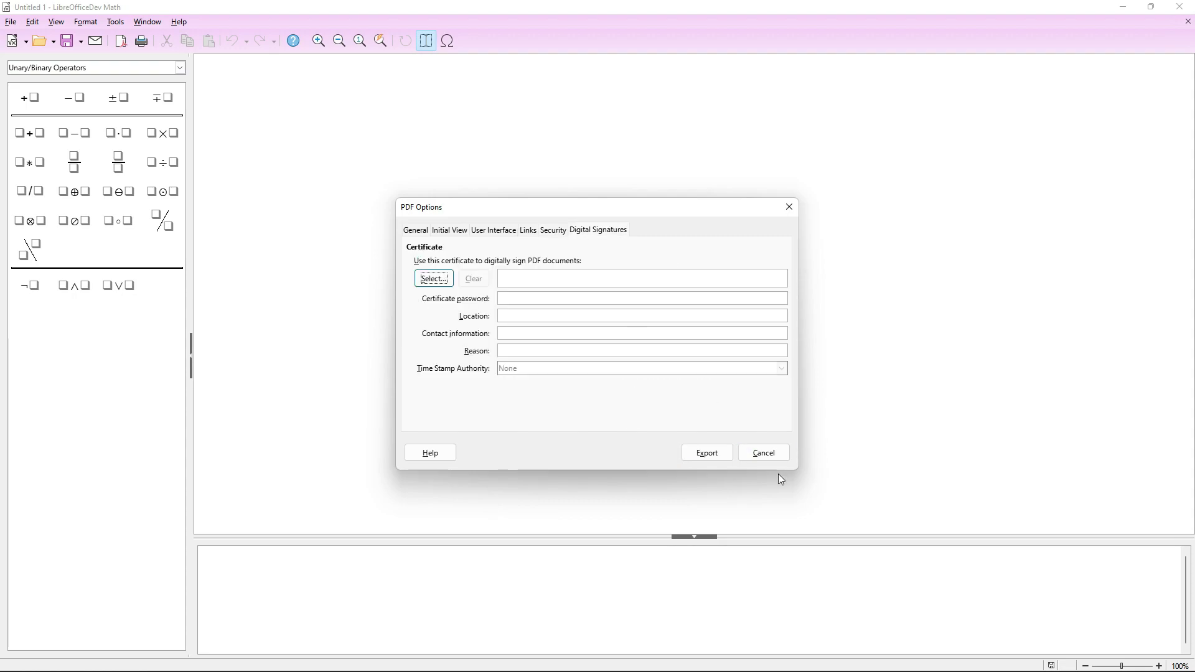
left_click(766, 454)
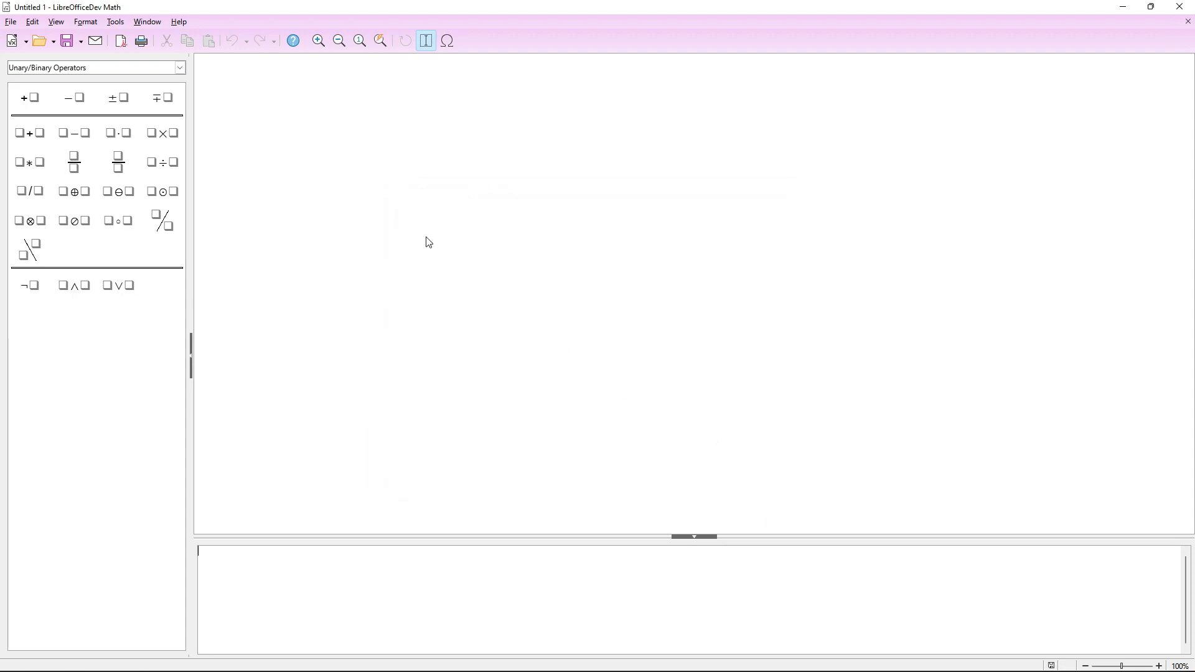
Look through Math's help, format and edit commands without running any, and close the formula.
left_click(181, 22)
mouse_move(157, 22)
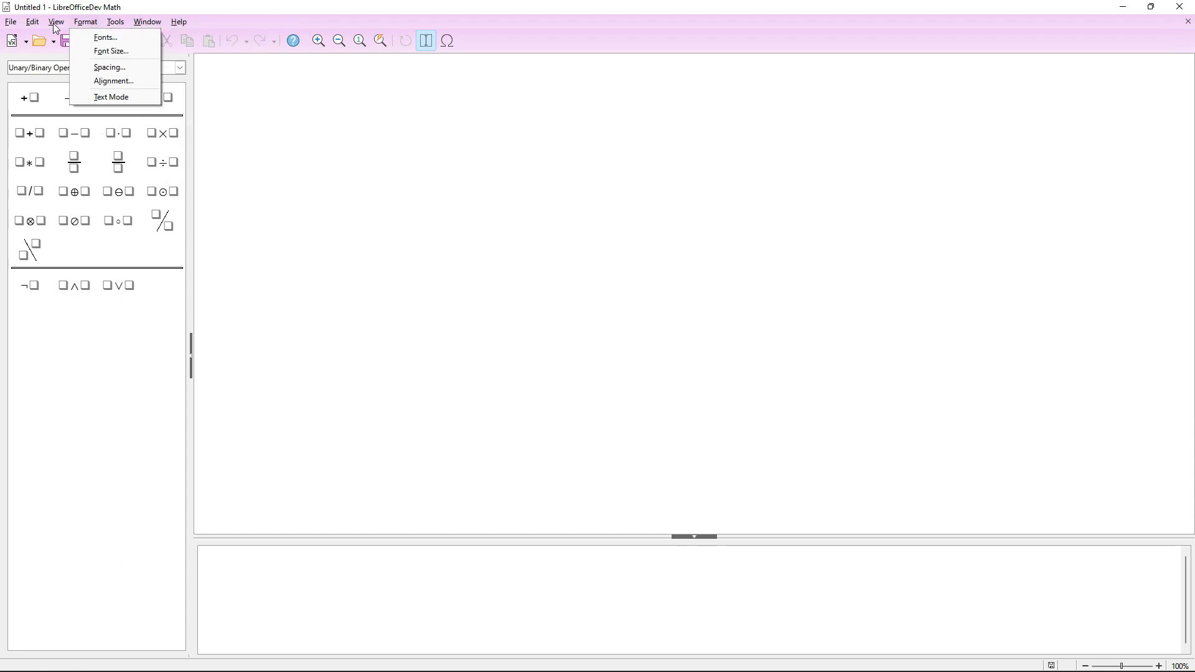
mouse_move(34, 25)
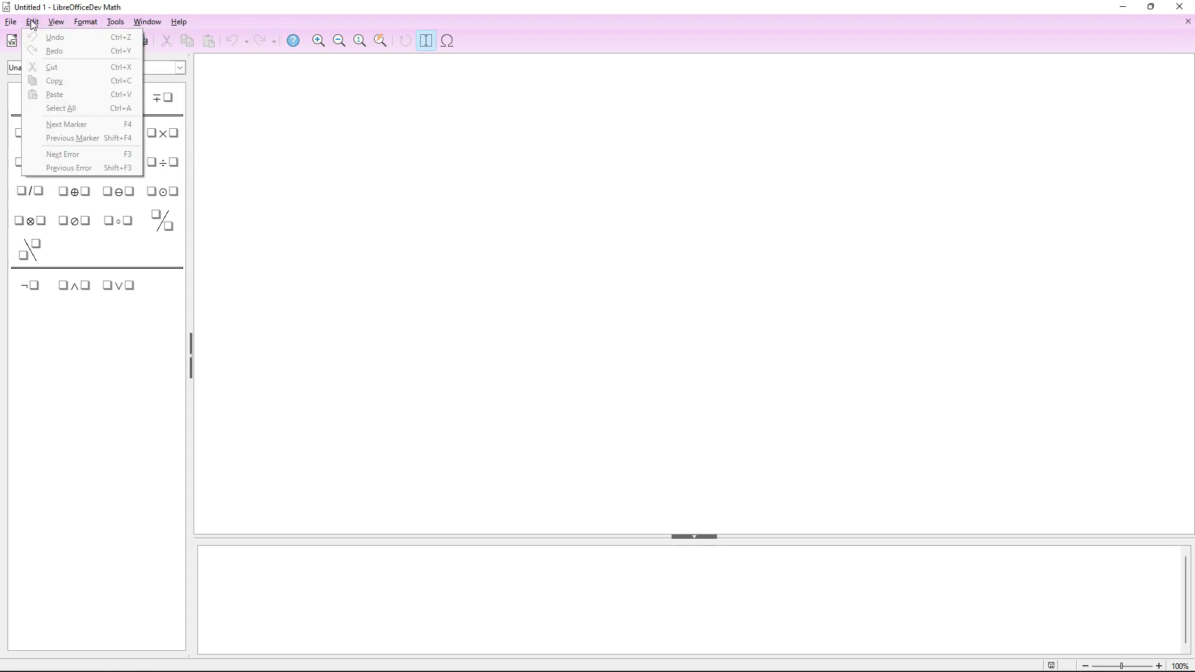
left_click(1187, 22)
left_click(1187, 23)
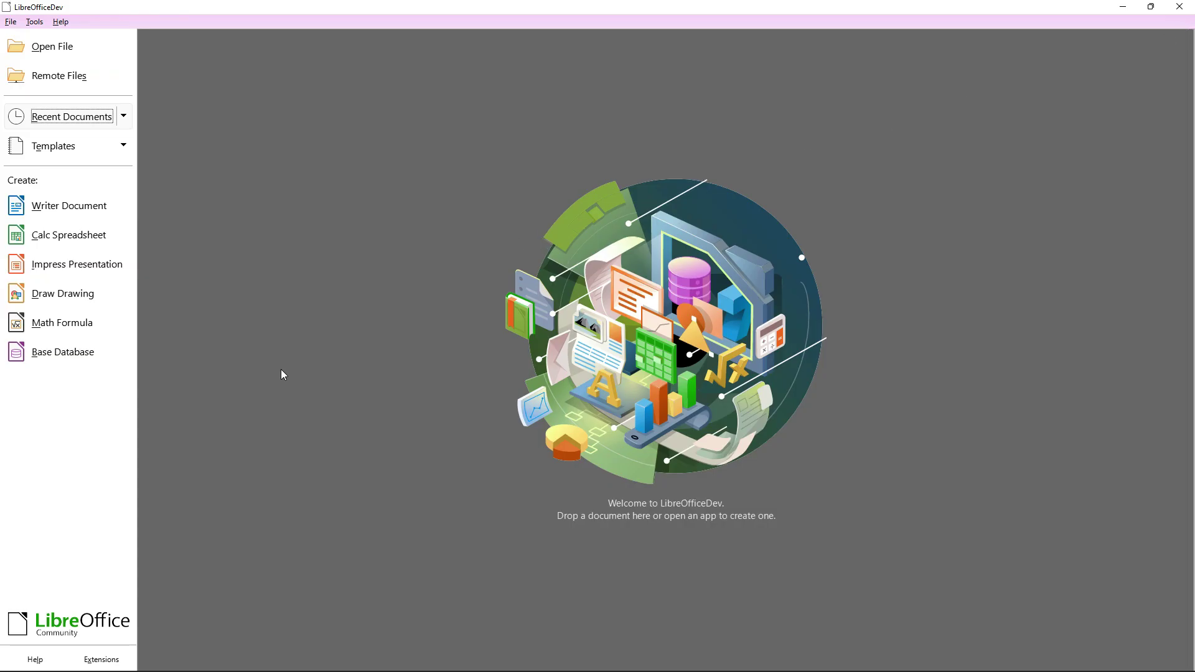
Review the database selection and save options in the Database Wizard for a new Base database, and cancel it.
left_click(70, 343)
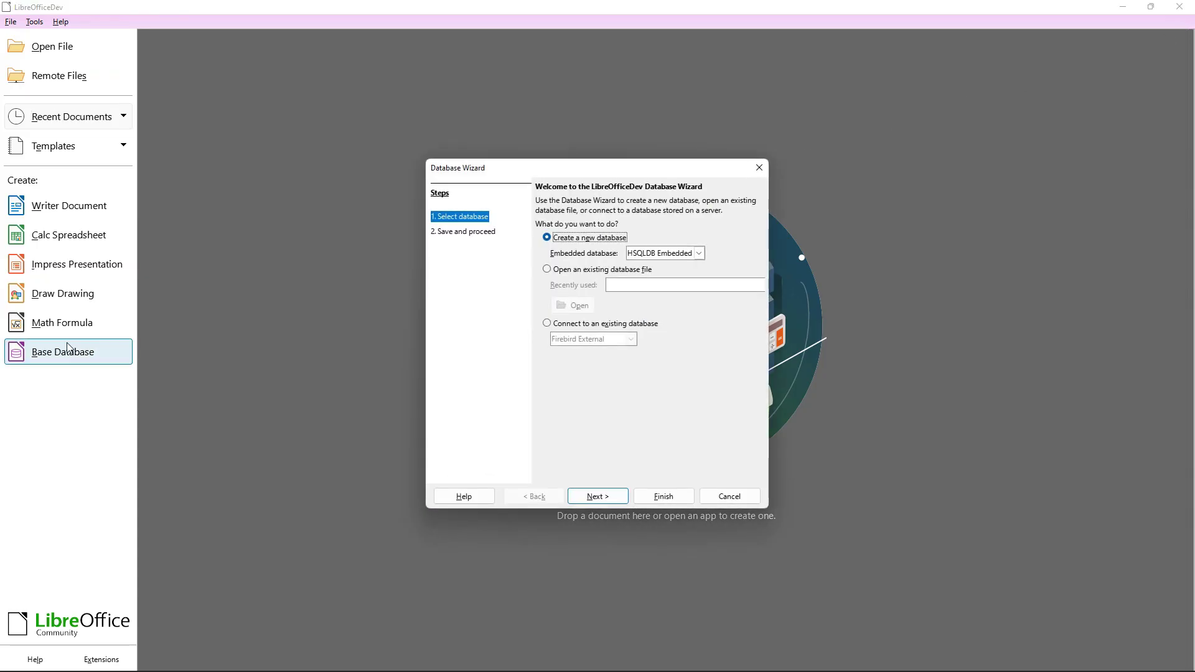
left_click(491, 232)
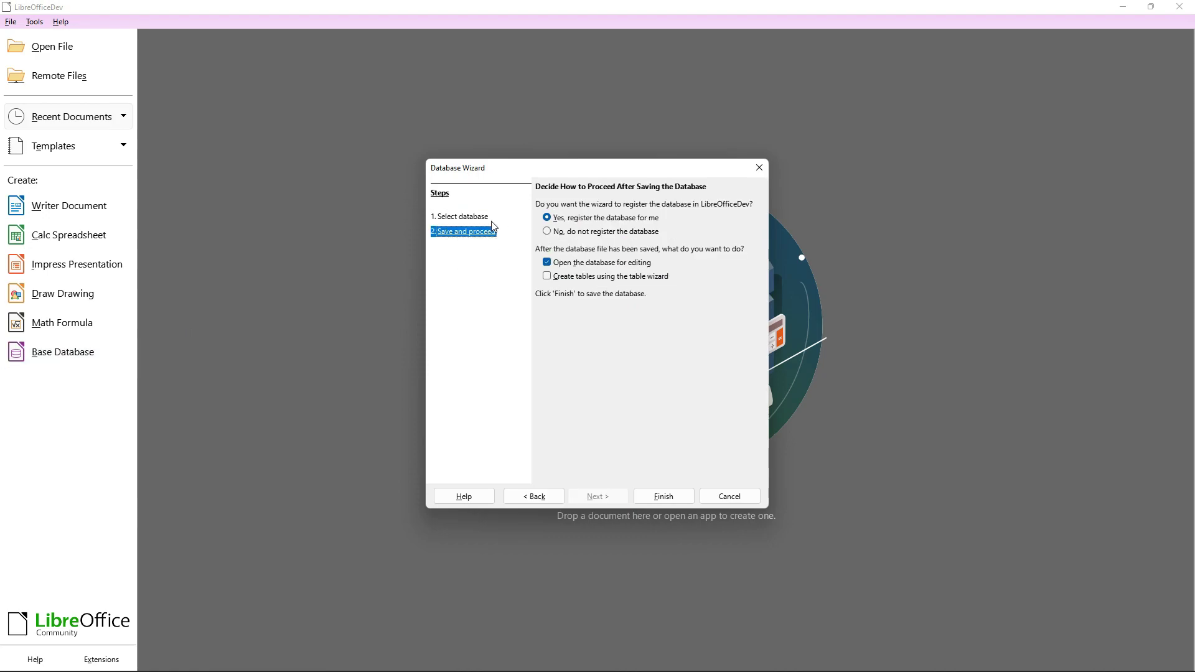
left_click(733, 495)
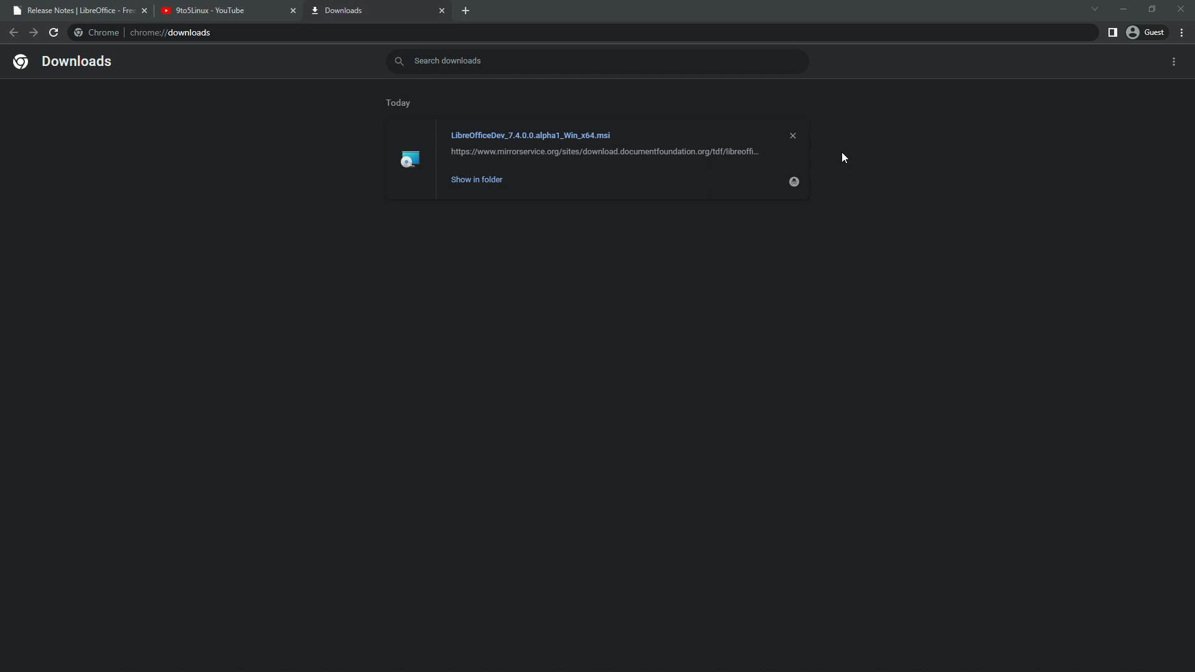
Switch to Chrome, show the 9to5Linux YouTube channel page with its subscribe prompt, and close the browser.
left_click(241, 10)
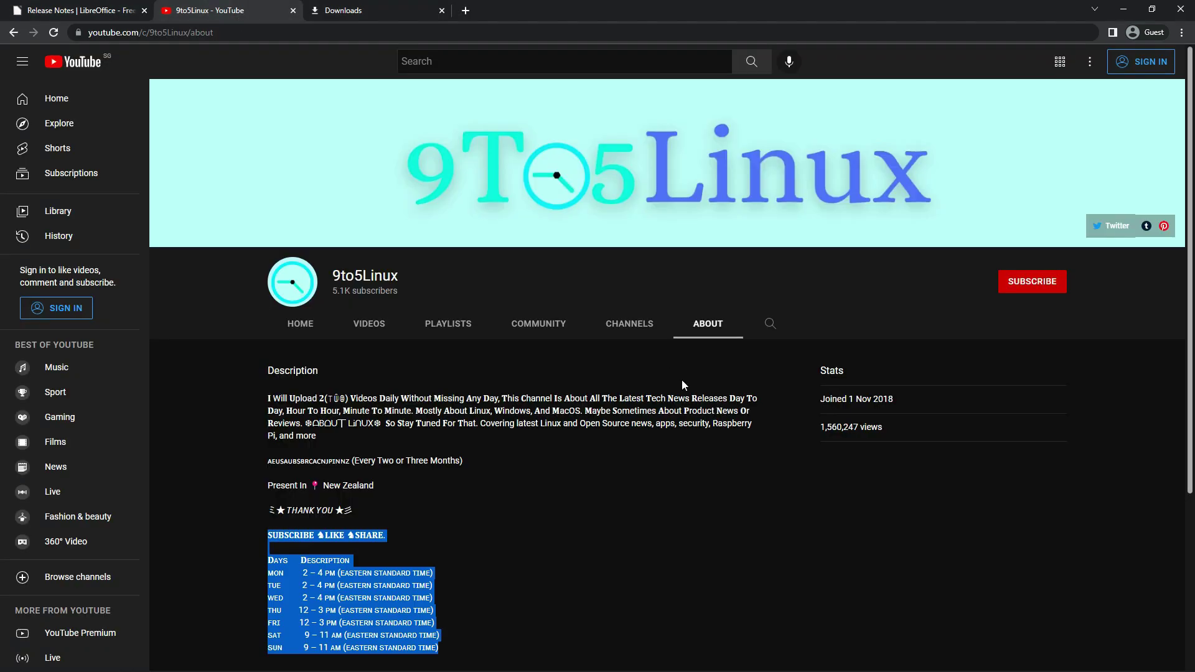
double_click(398, 276)
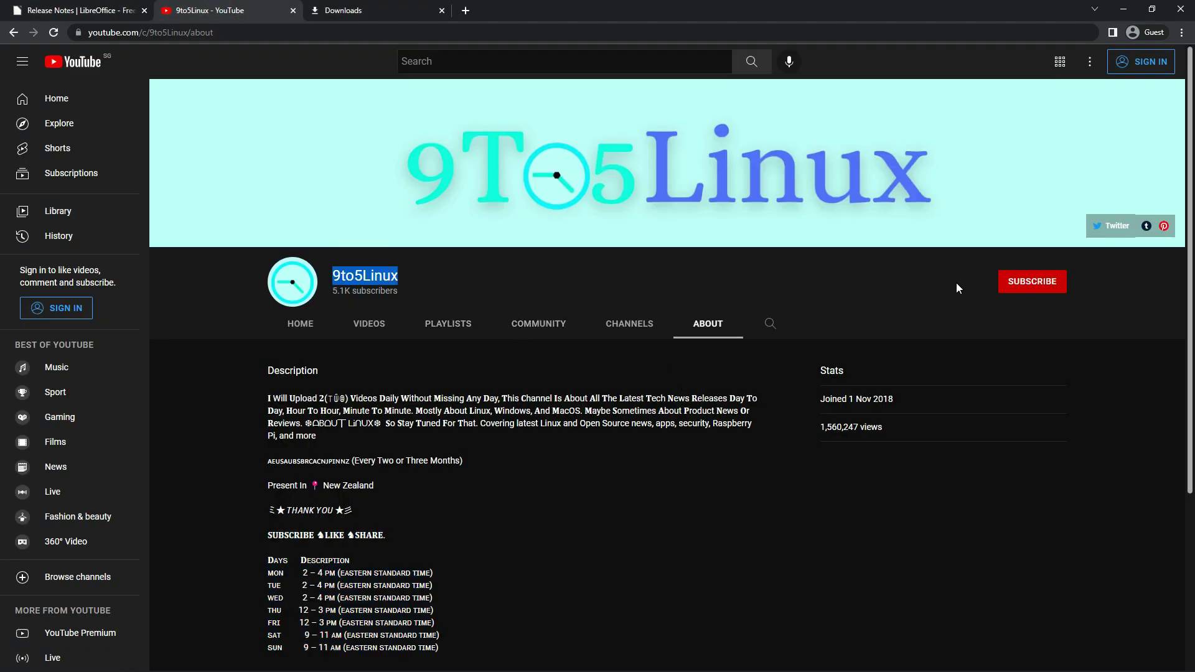
left_click(1013, 288)
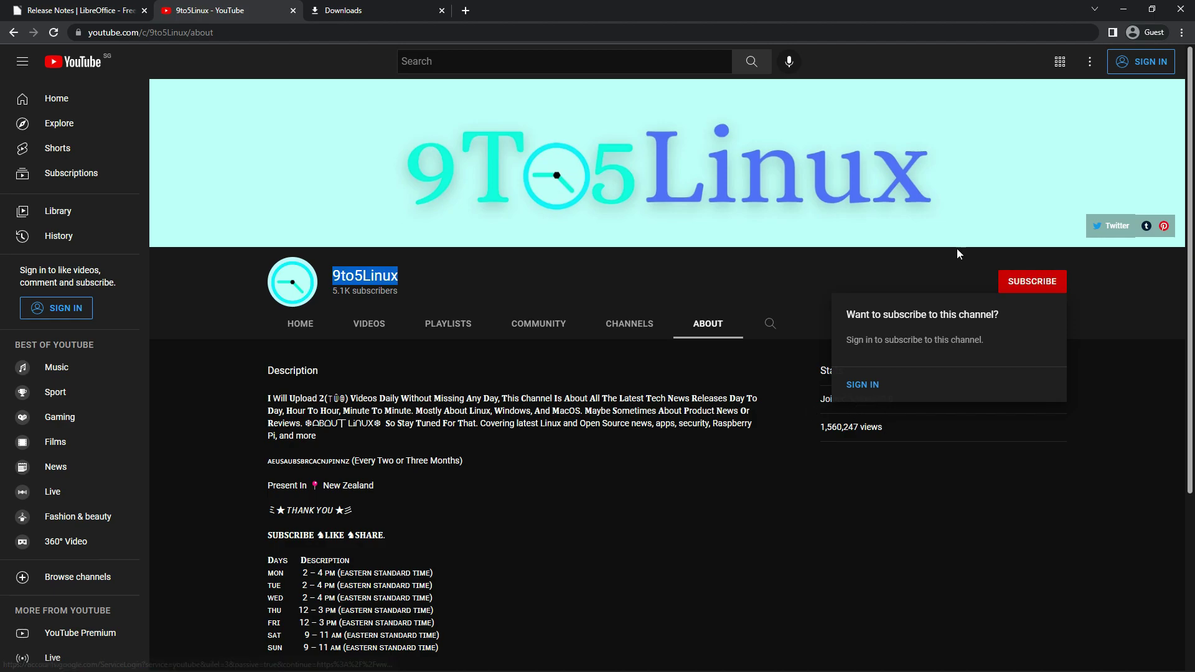
left_click(1170, 17)
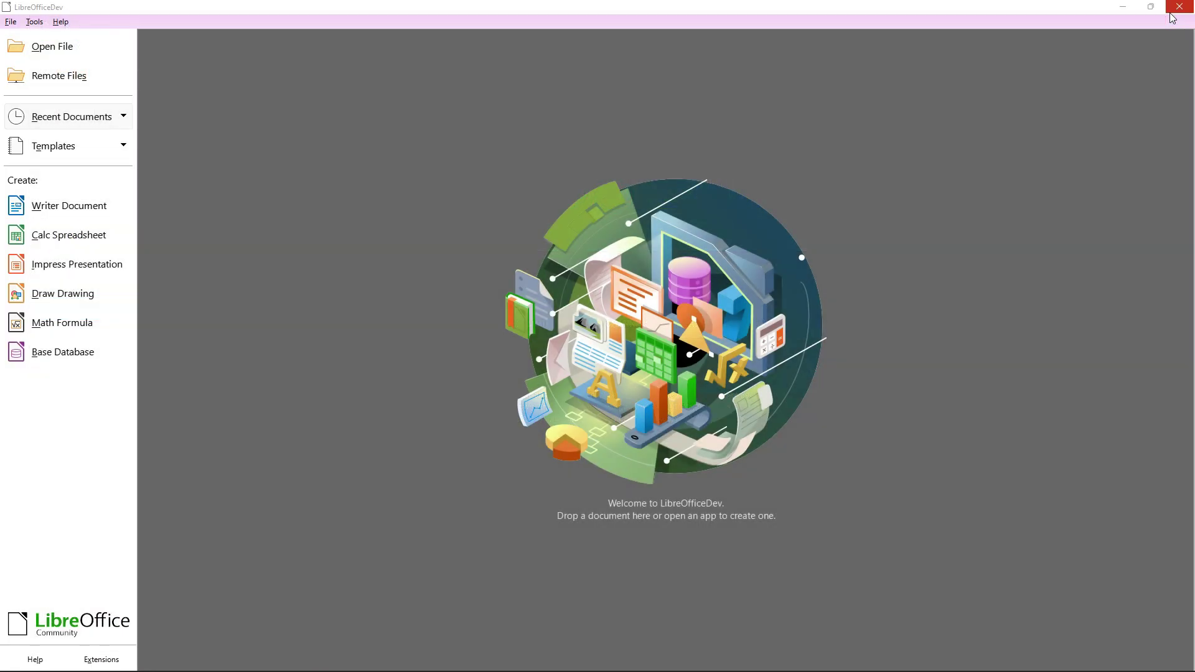
Show the version information in About LibreOfficeDev.
left_click(61, 22)
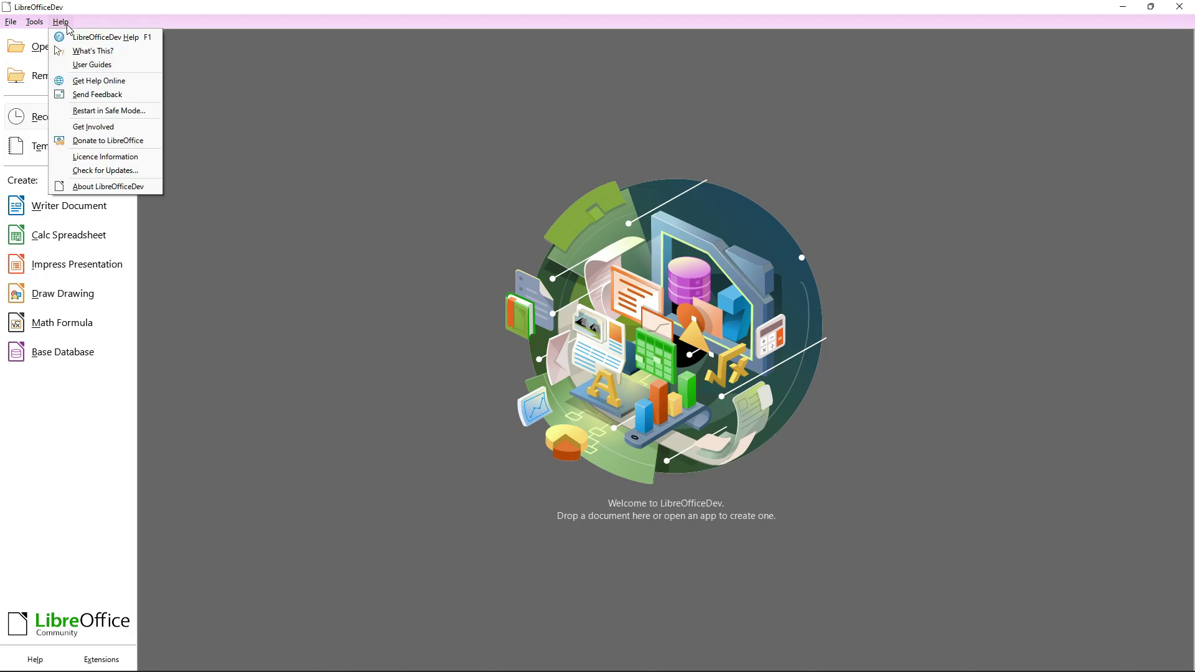
left_click(113, 186)
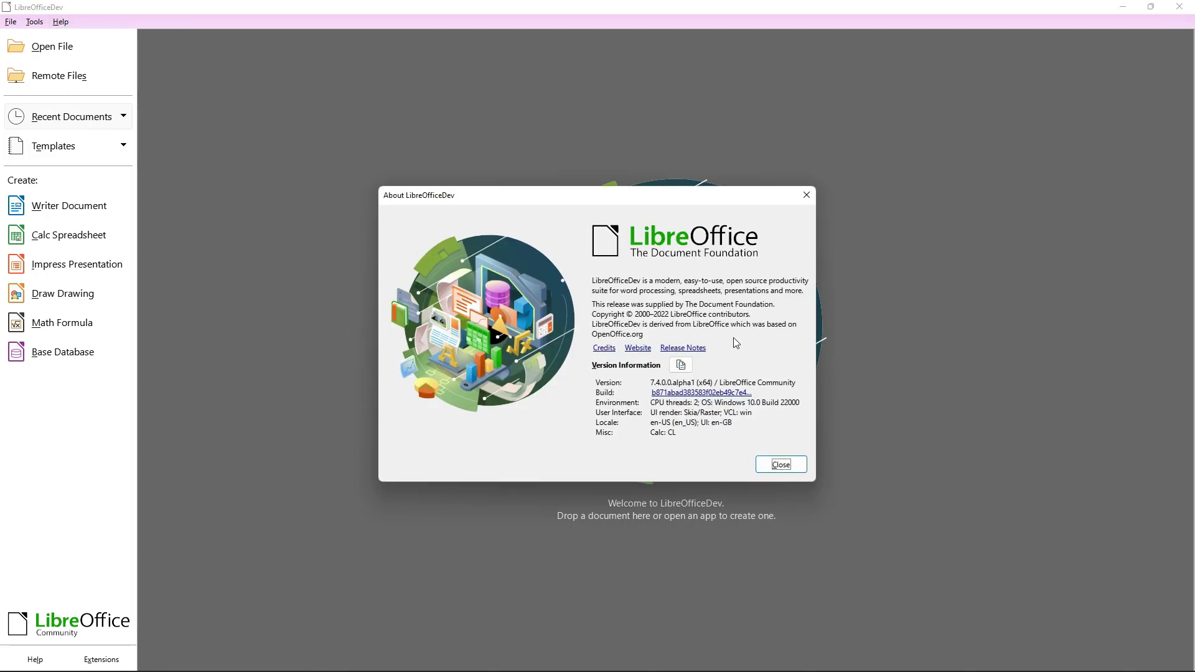